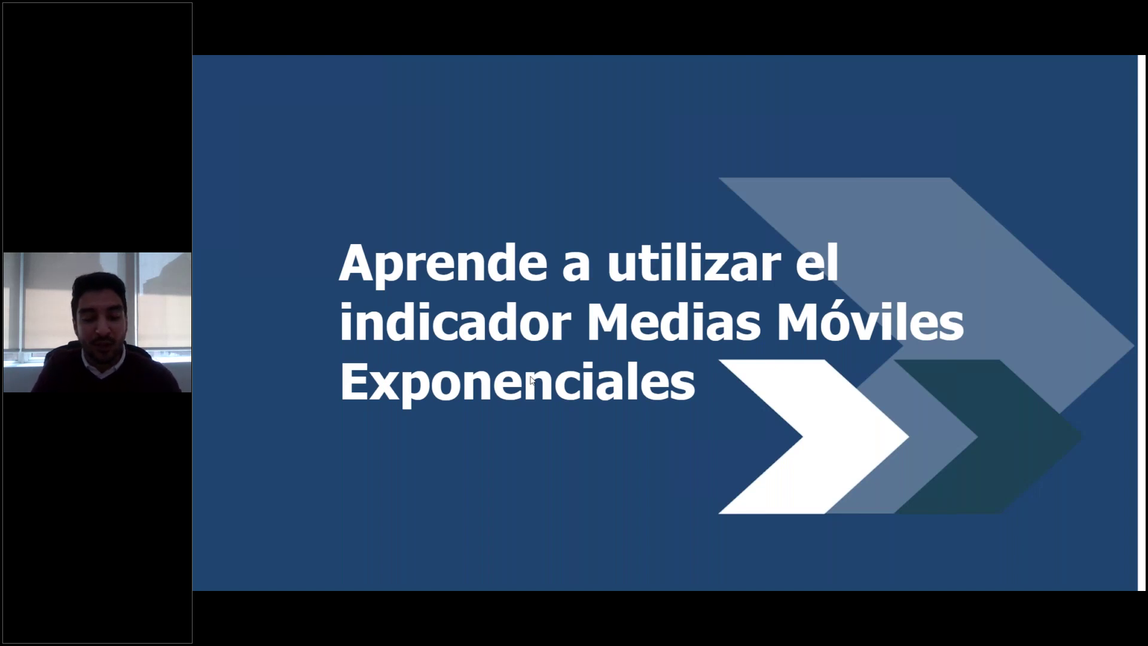
# Step: Page through the remaining slides on exponential moving averages to the closing logo slide and exit the slideshow
pyautogui.press('Right')
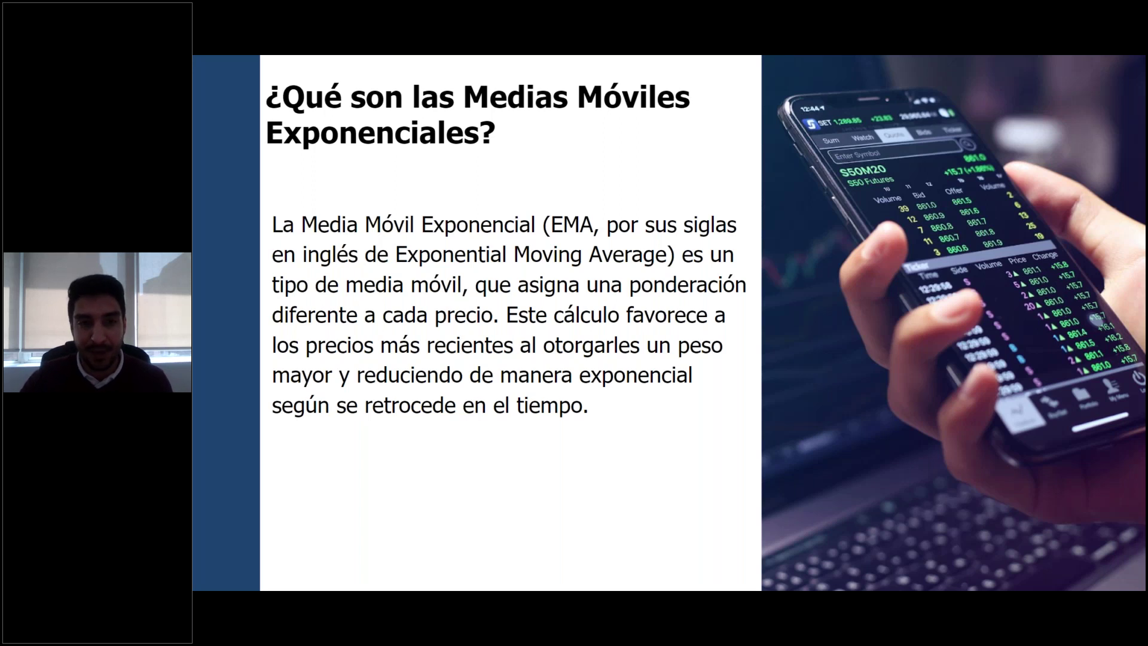
pyautogui.press('Right')
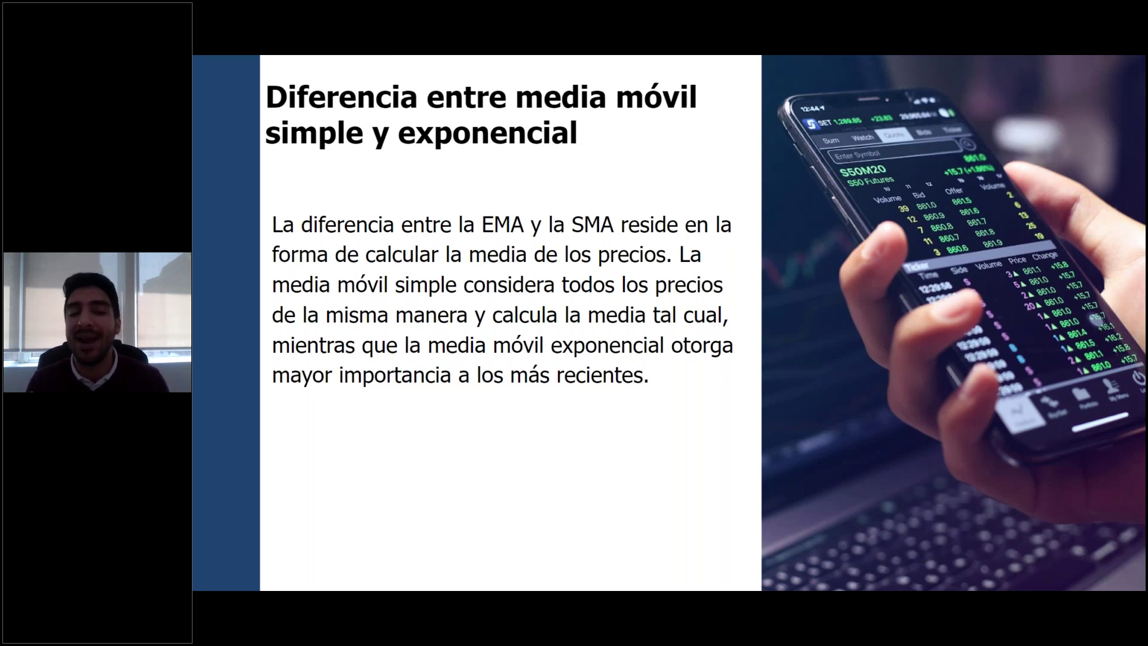
pyautogui.press('Right')
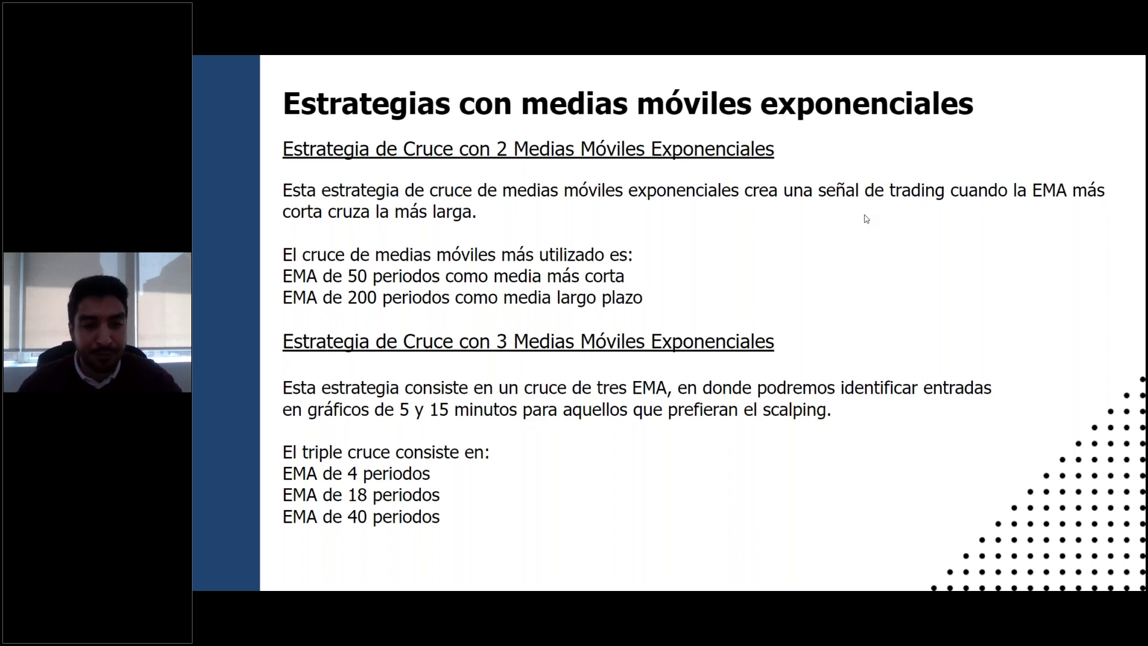
pyautogui.click(879, 290)
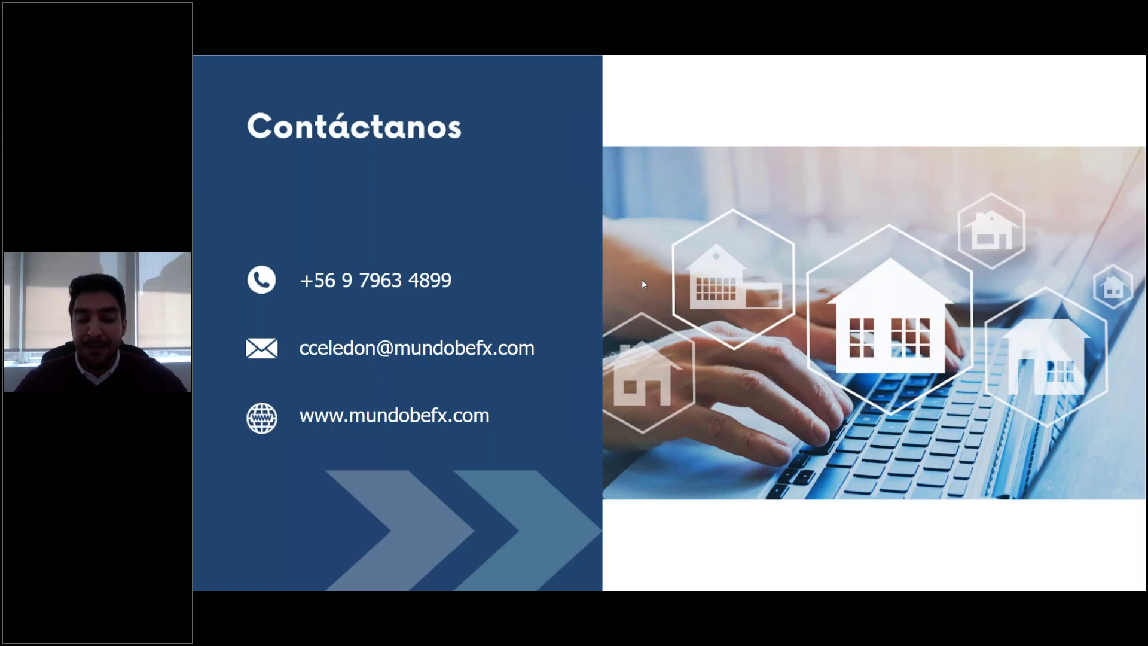
pyautogui.press('Right')
pyautogui.press('Escape')
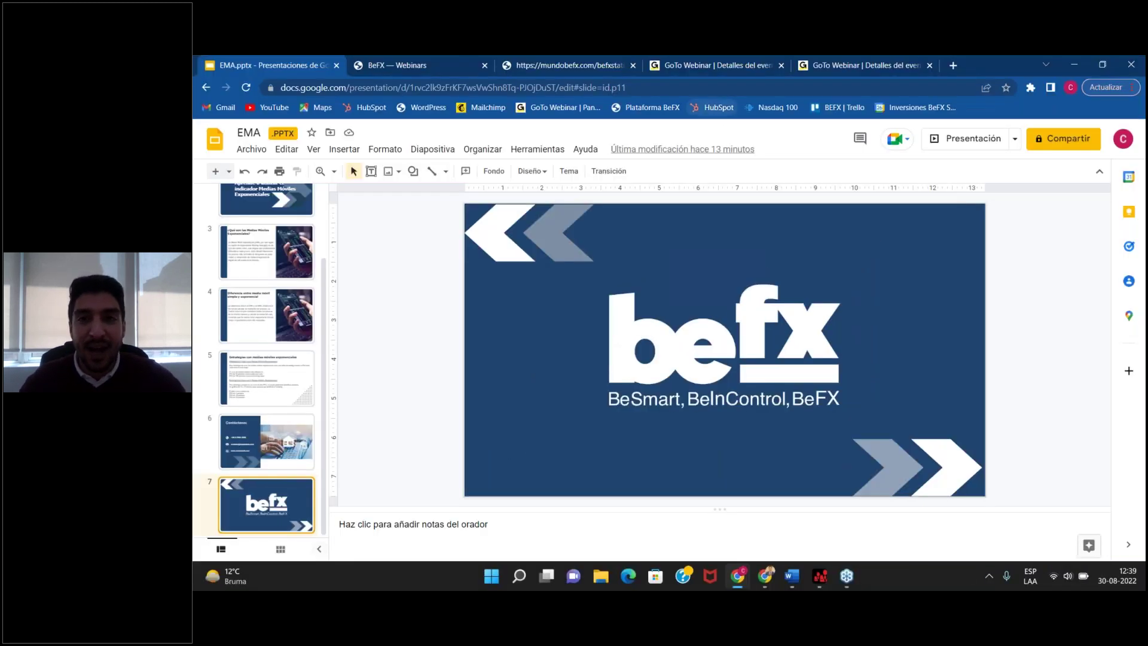
# Step: Switch to the BeFX trading platform and look through the OIL and GOLD hourly charts
pyautogui.click(566, 65)
pyautogui.scroll(-3, 854, 301)
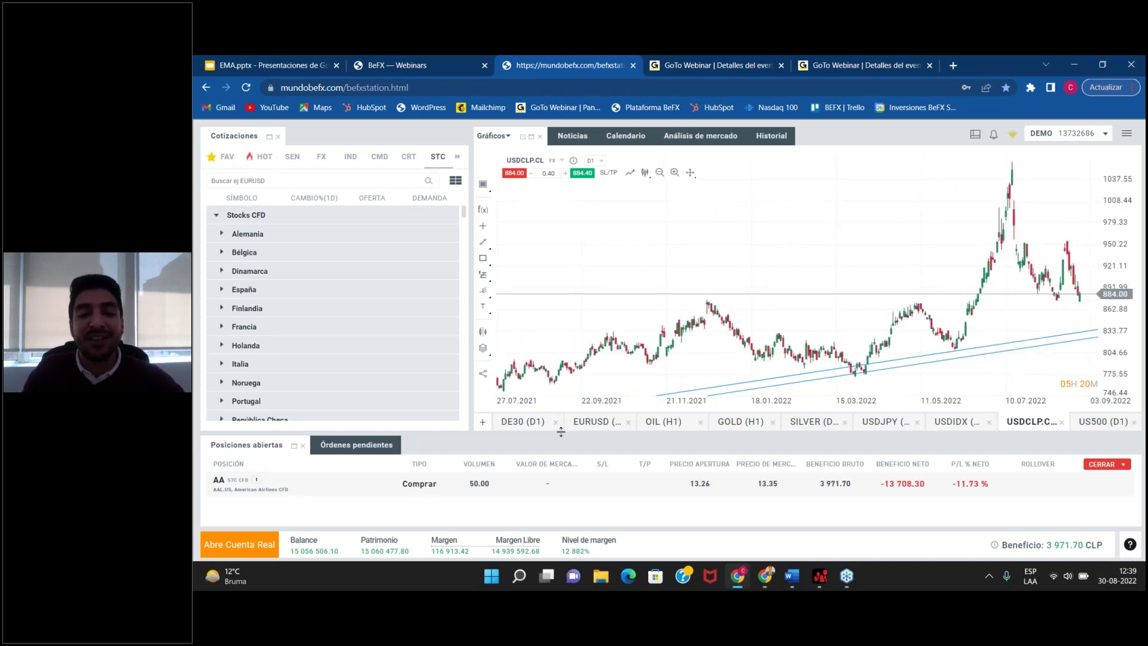
pyautogui.click(517, 422)
pyautogui.click(693, 426)
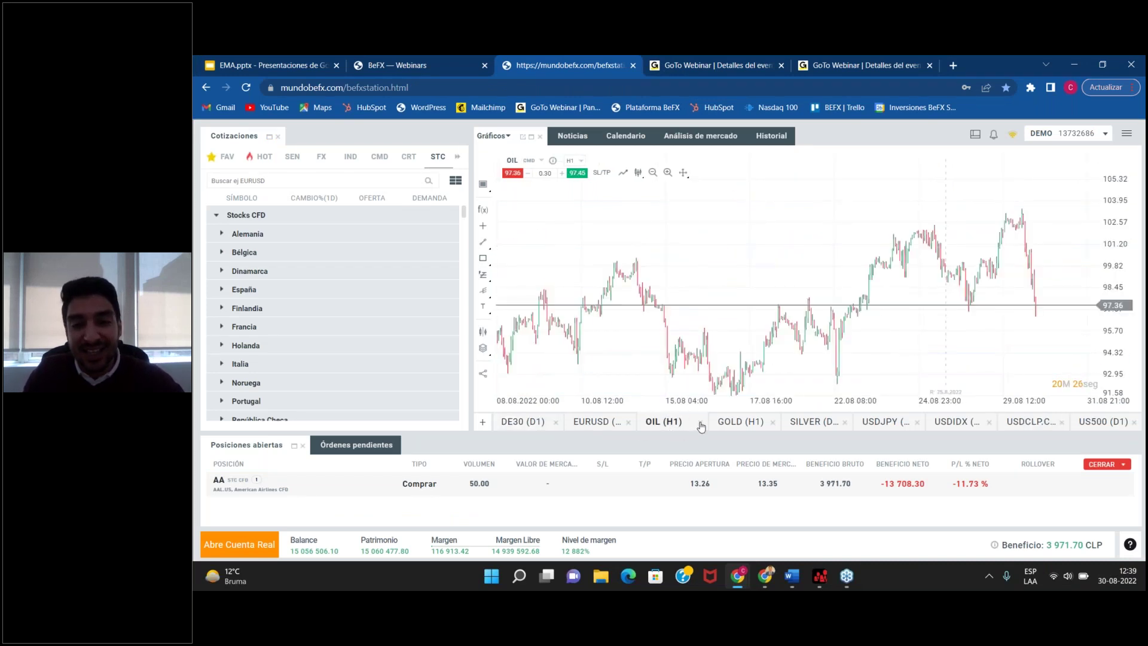
pyautogui.click(742, 423)
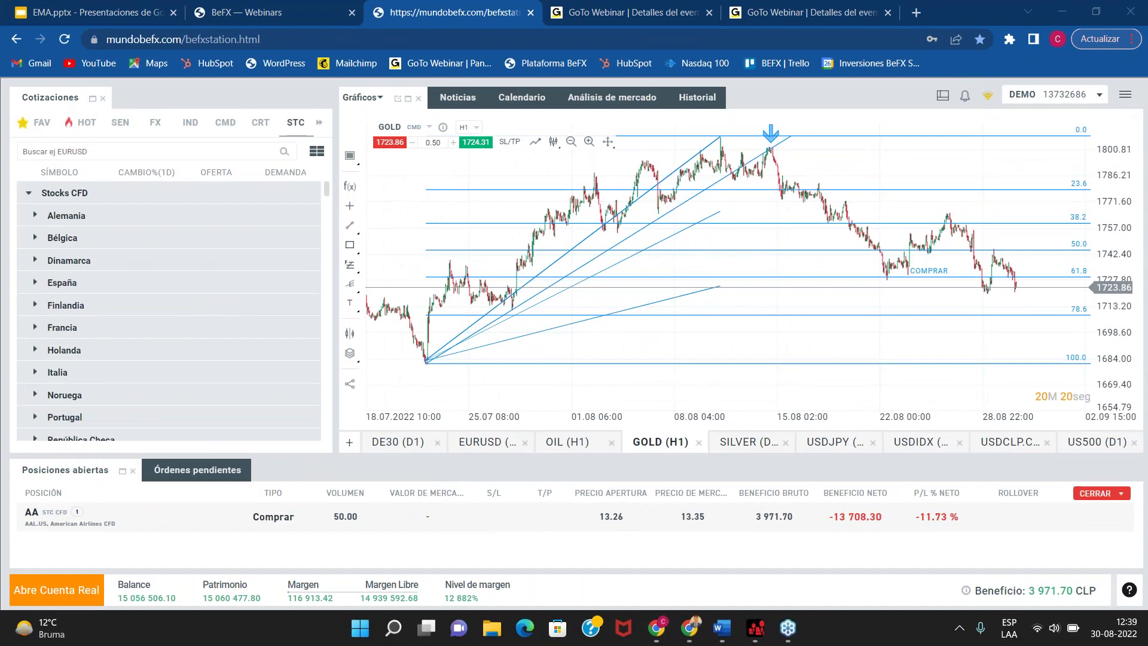
# Step: Close the SILVER, USDJPY and USDIDX charts
pyautogui.click(751, 442)
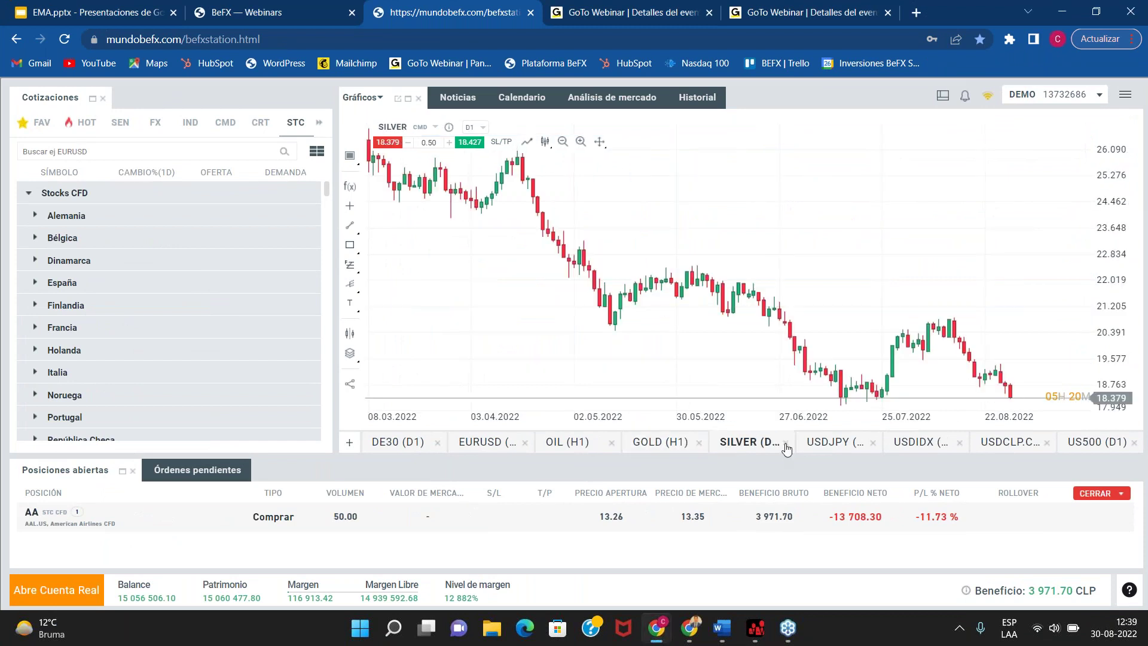
pyautogui.click(785, 443)
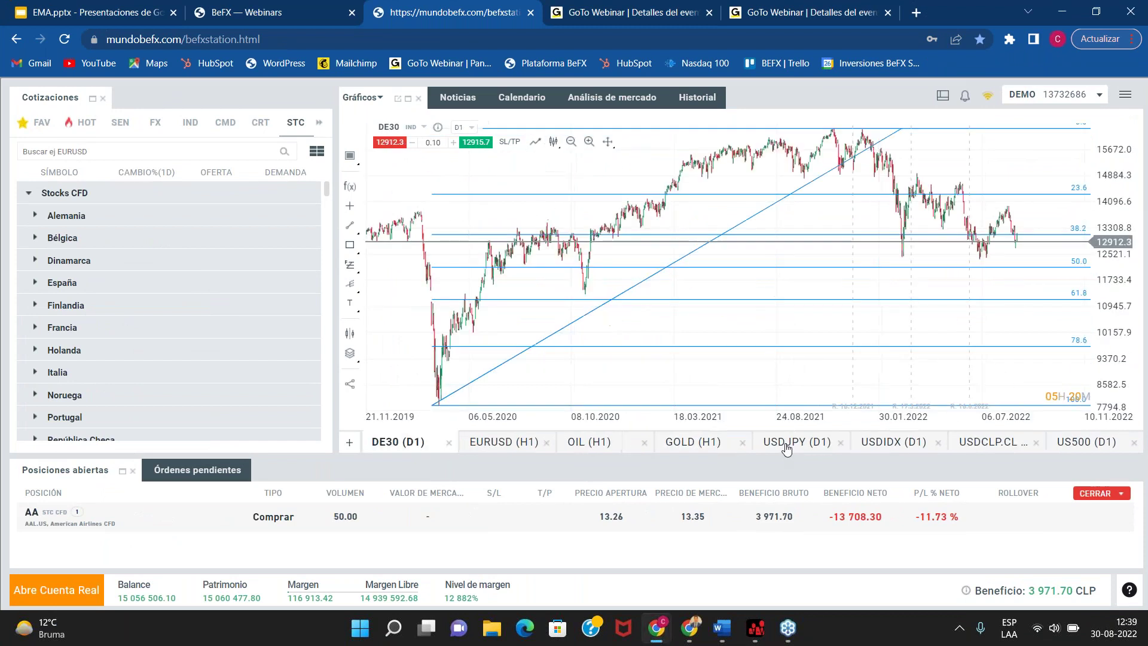
pyautogui.click(840, 446)
pyautogui.click(873, 445)
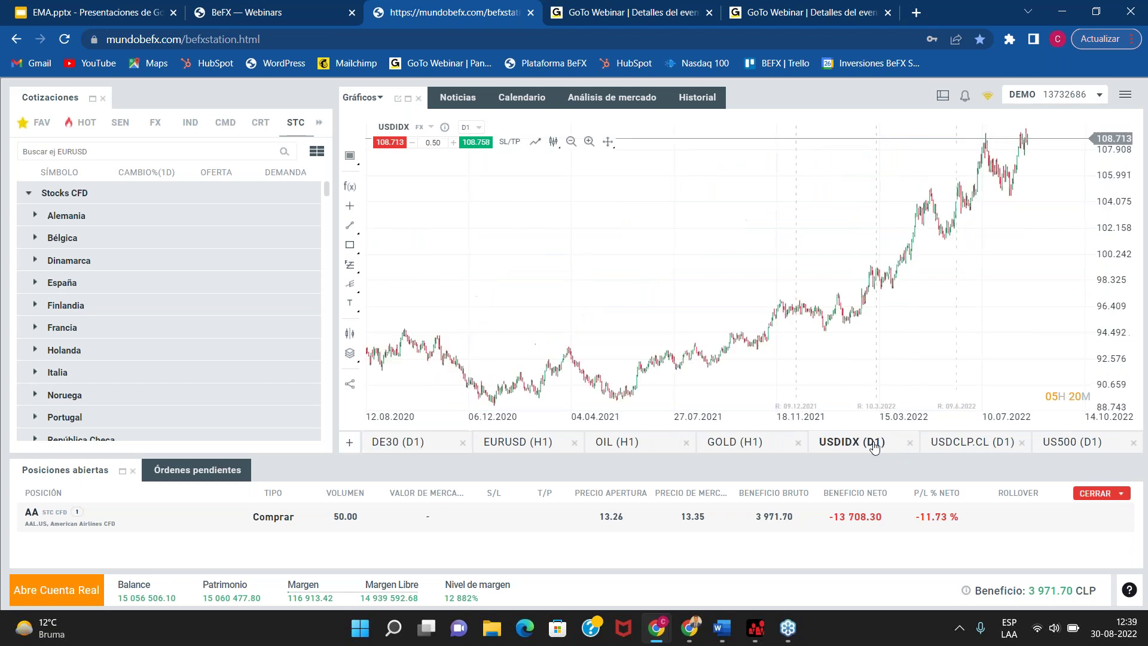
pyautogui.click(910, 442)
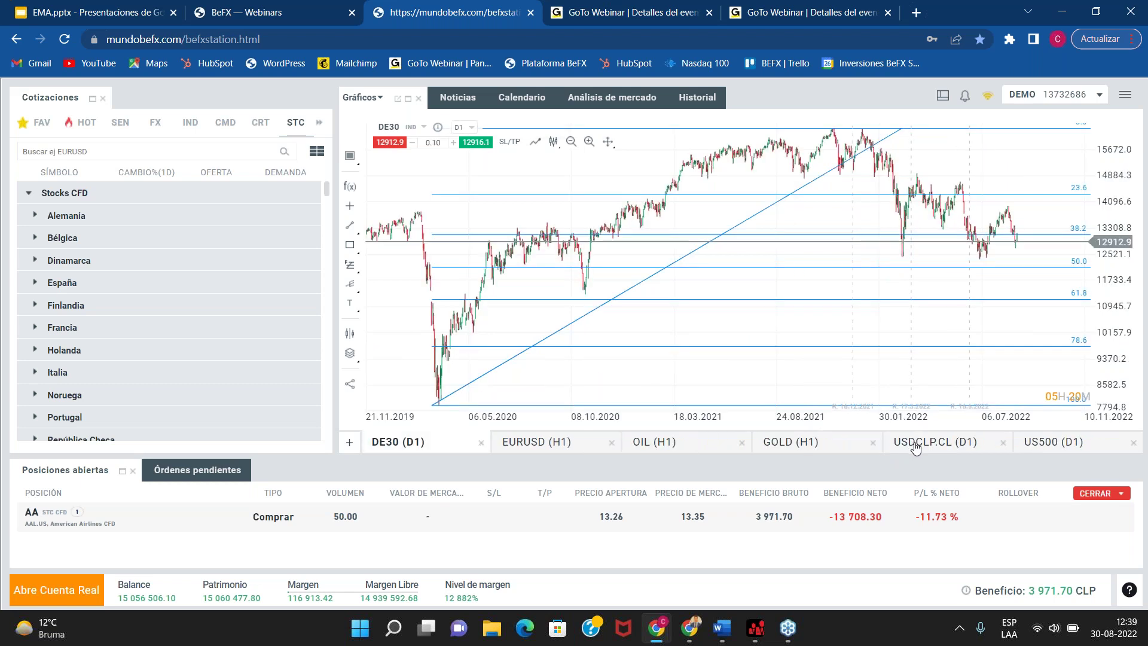
# Step: Delete the Fibonacci retracement drawn on the DE30 daily chart
pyautogui.click(965, 449)
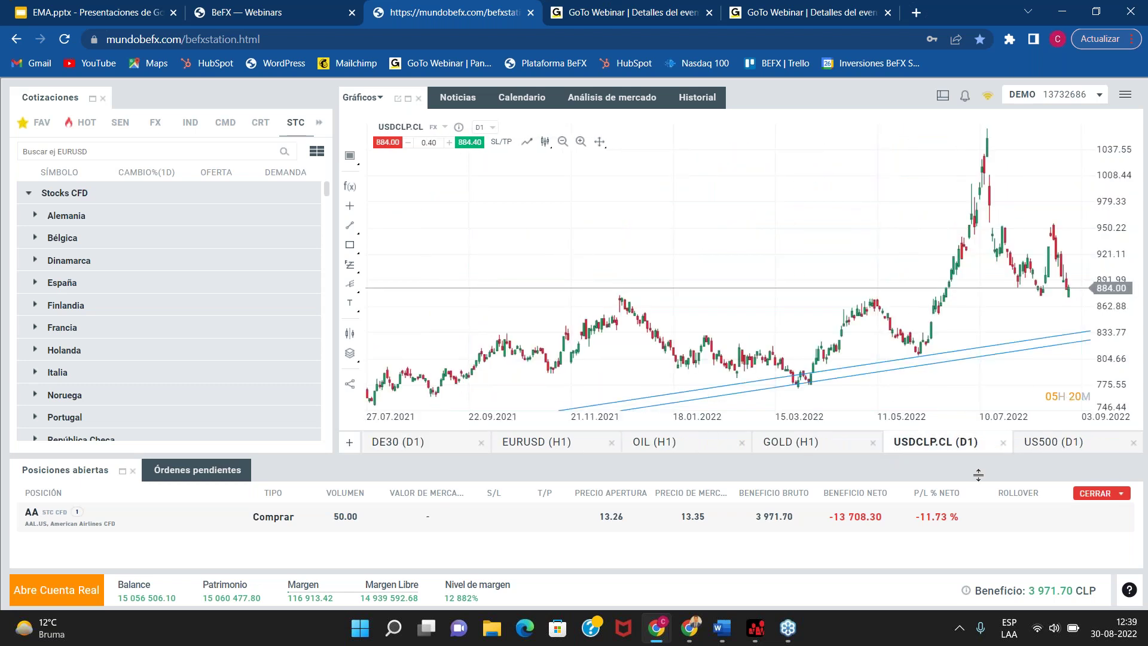
pyautogui.click(426, 448)
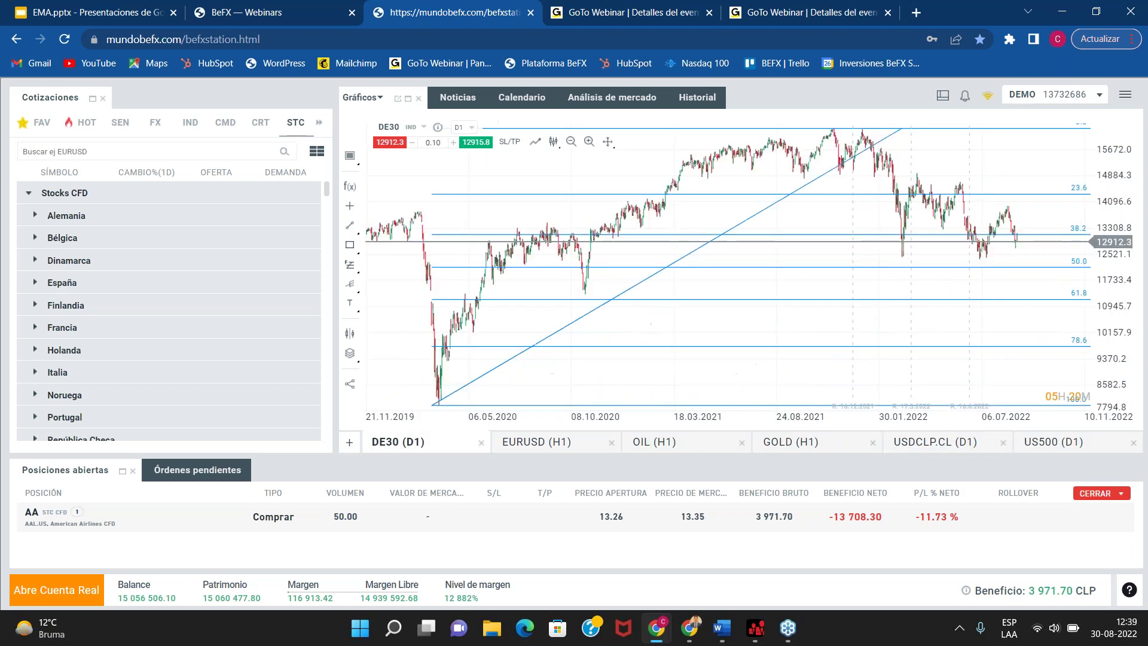
pyautogui.click(720, 242)
pyautogui.press('Delete')
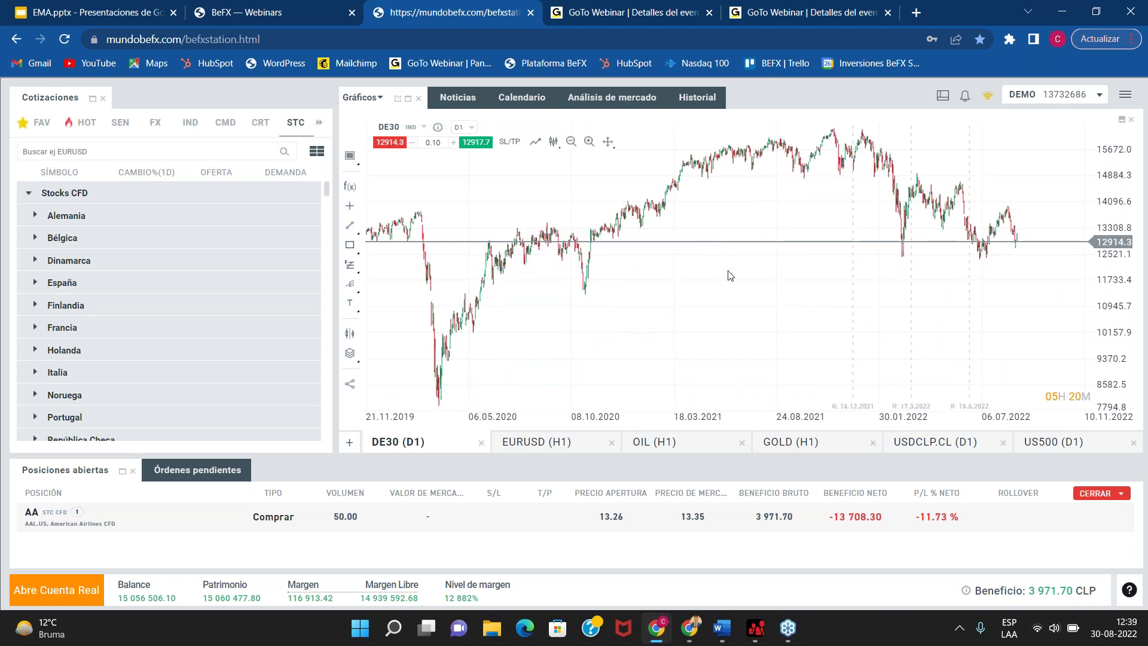
pyautogui.scroll(4, 752, 329)
pyautogui.scroll(-5, 751, 339)
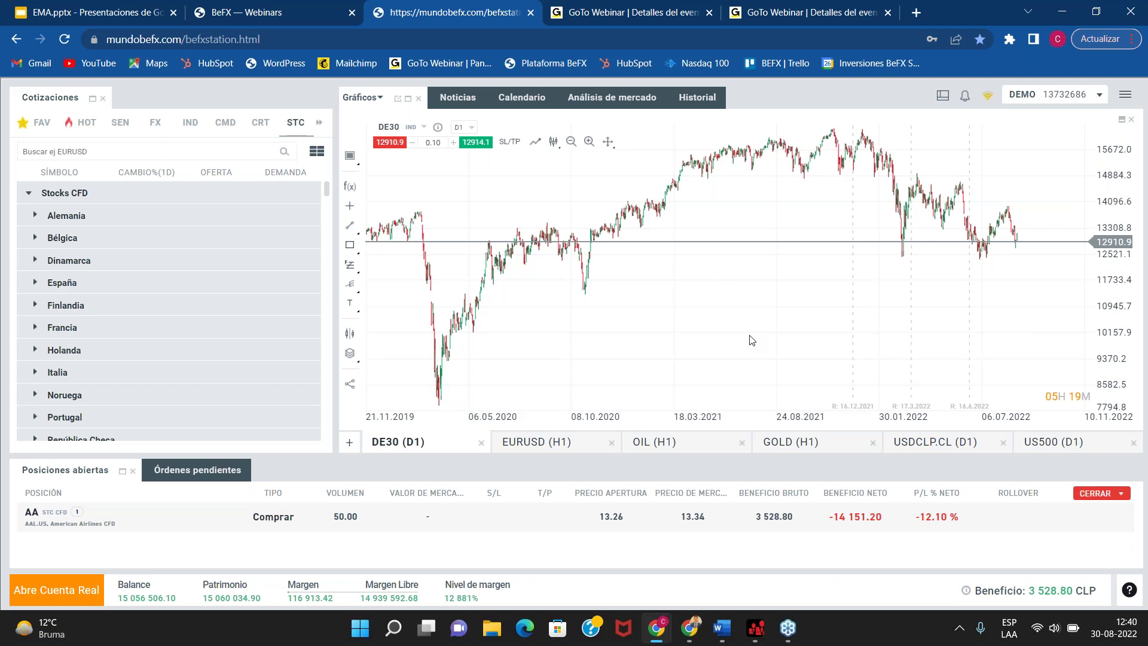
# Step: Move the US500 chart directly after DE30 and delete the Fibonacci retracement drawn on it
pyautogui.moveTo(1053, 448); pyautogui.dragTo(538, 447)
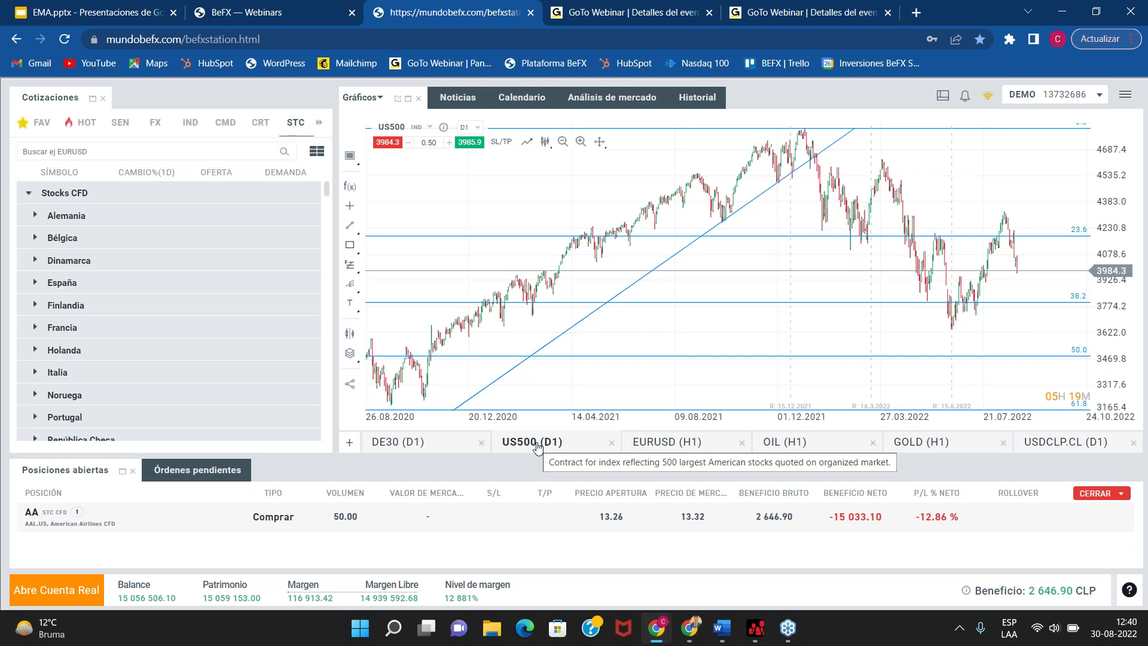
pyautogui.click(707, 237)
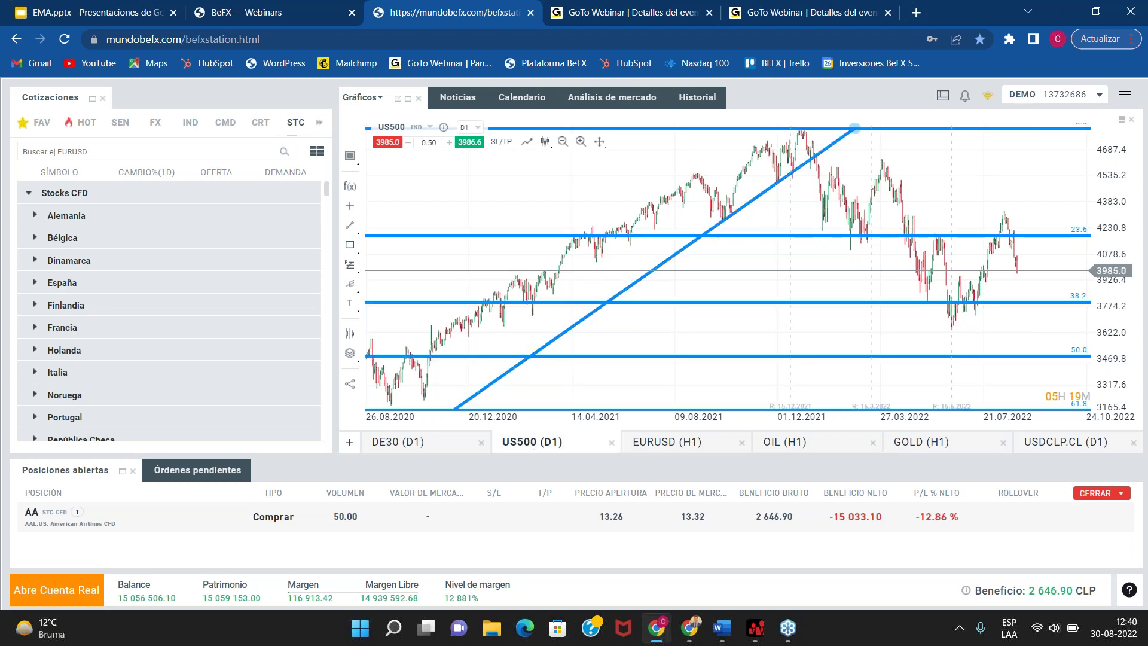
pyautogui.press('Delete')
pyautogui.scroll(-2, 711, 267)
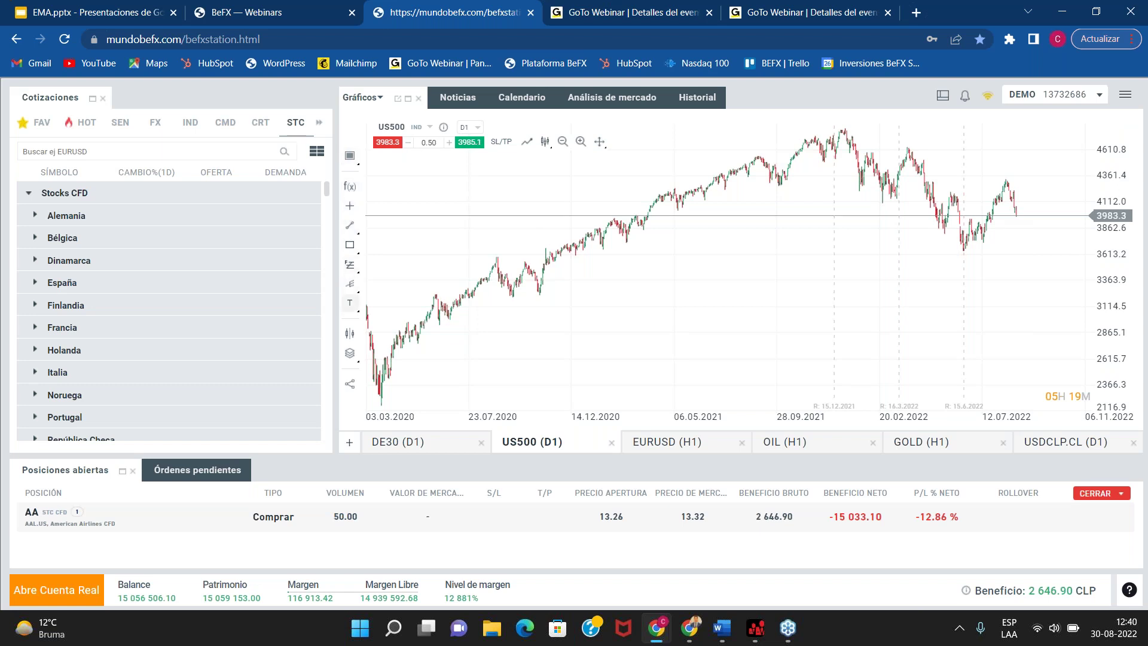
pyautogui.click(349, 189)
pyautogui.click(411, 187)
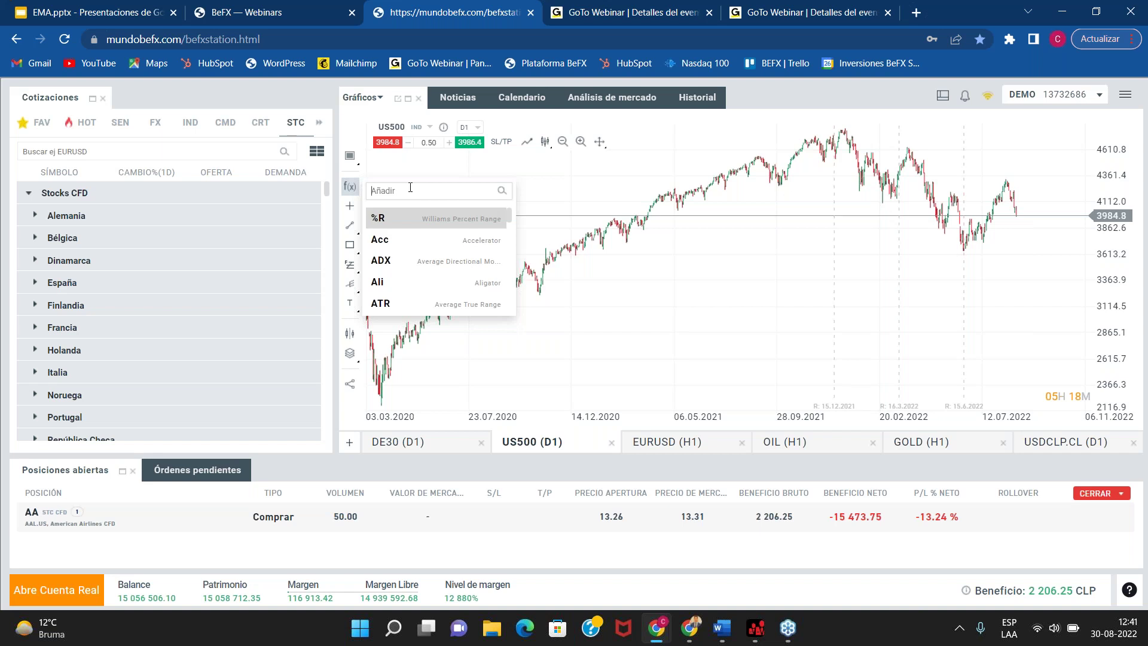
pyautogui.write('ema')
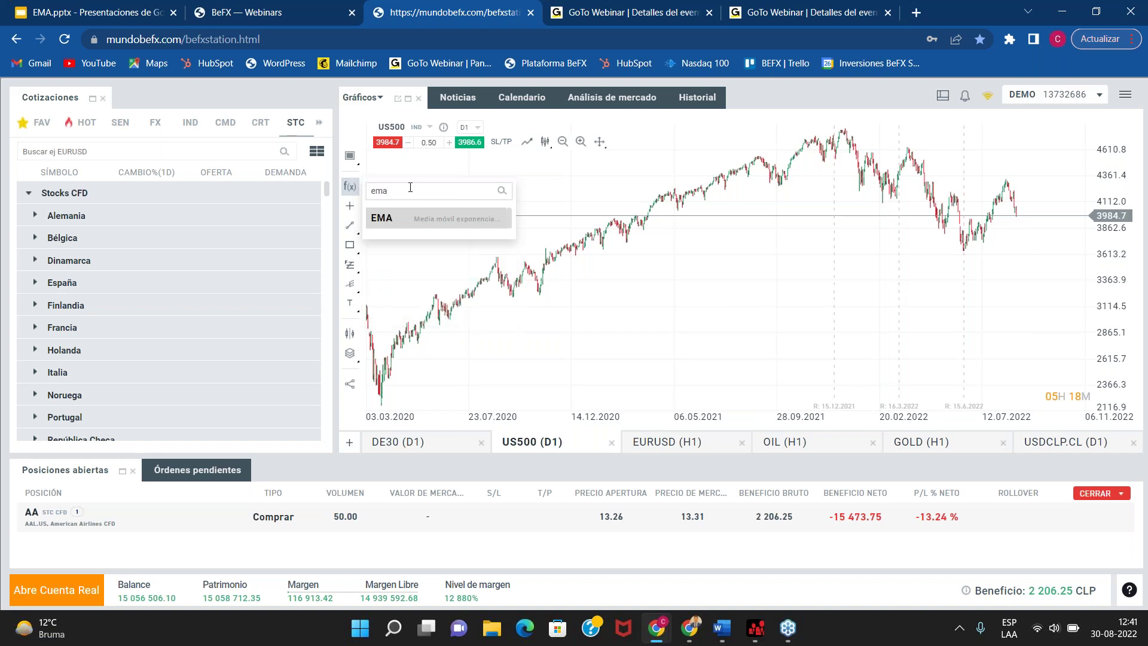
pyautogui.click(421, 219)
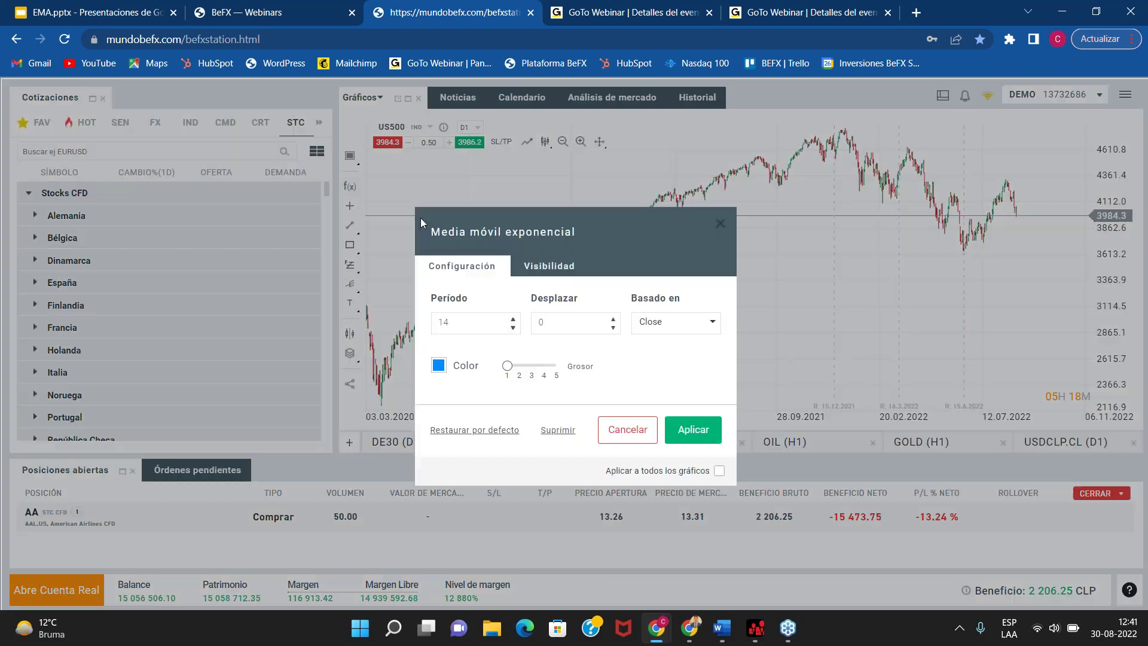
pyautogui.moveTo(470, 321); pyautogui.dragTo(408, 318)
pyautogui.click(719, 229)
# Step: Switch to the EMA presentation in Google Slides and check the crossover strategy periods on slide 5
pyautogui.click(89, 12)
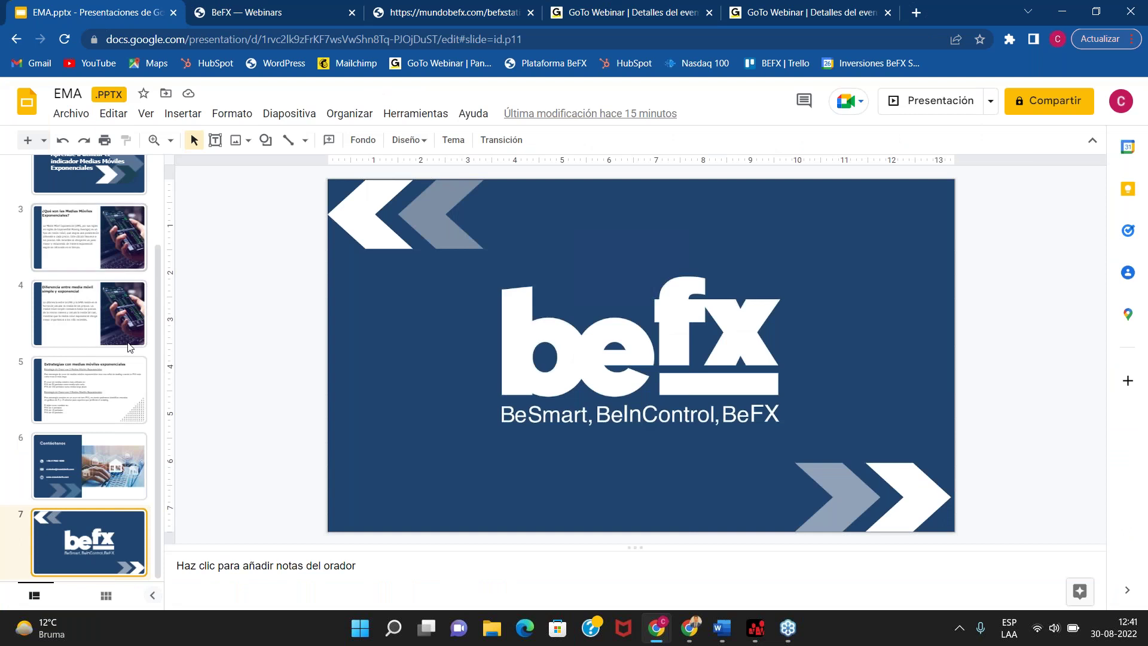
pyautogui.click(78, 317)
pyautogui.click(82, 390)
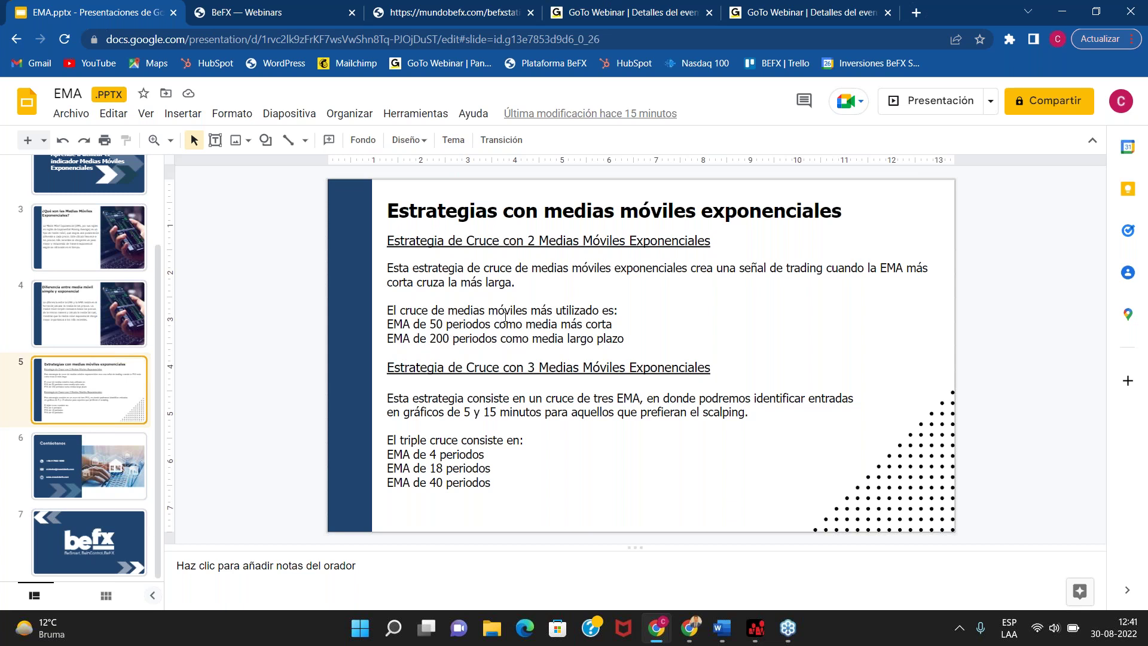
# Step: Switch back to the BeFX trading platform and add an EMA indicator with period 50 to the US500 chart
pyautogui.click(461, 12)
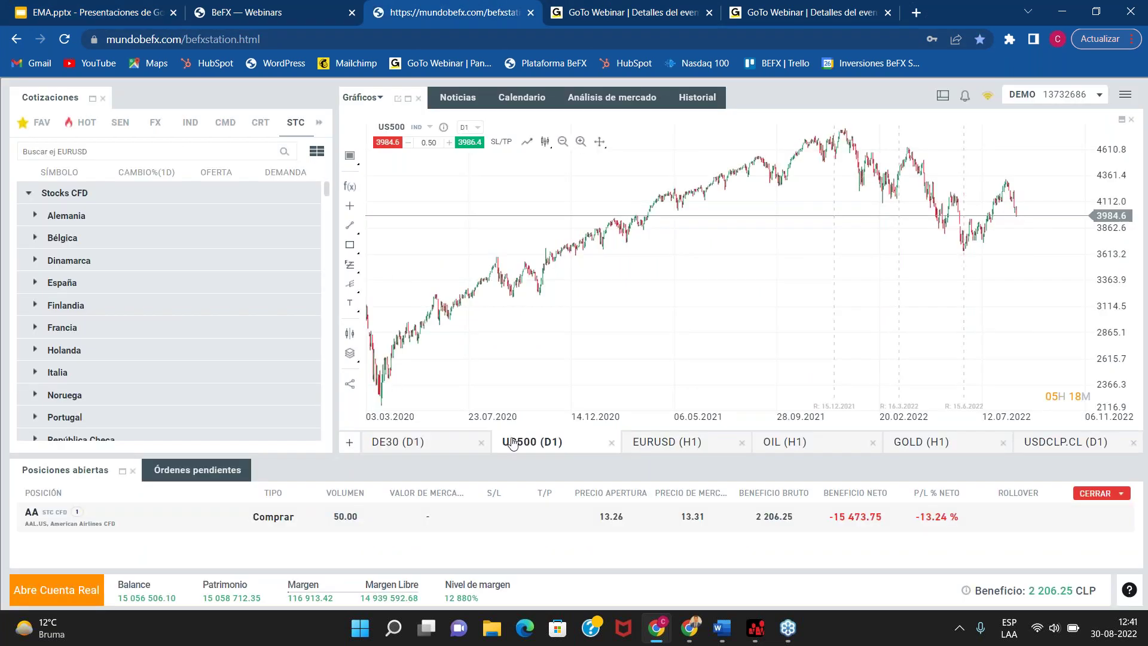
pyautogui.click(350, 186)
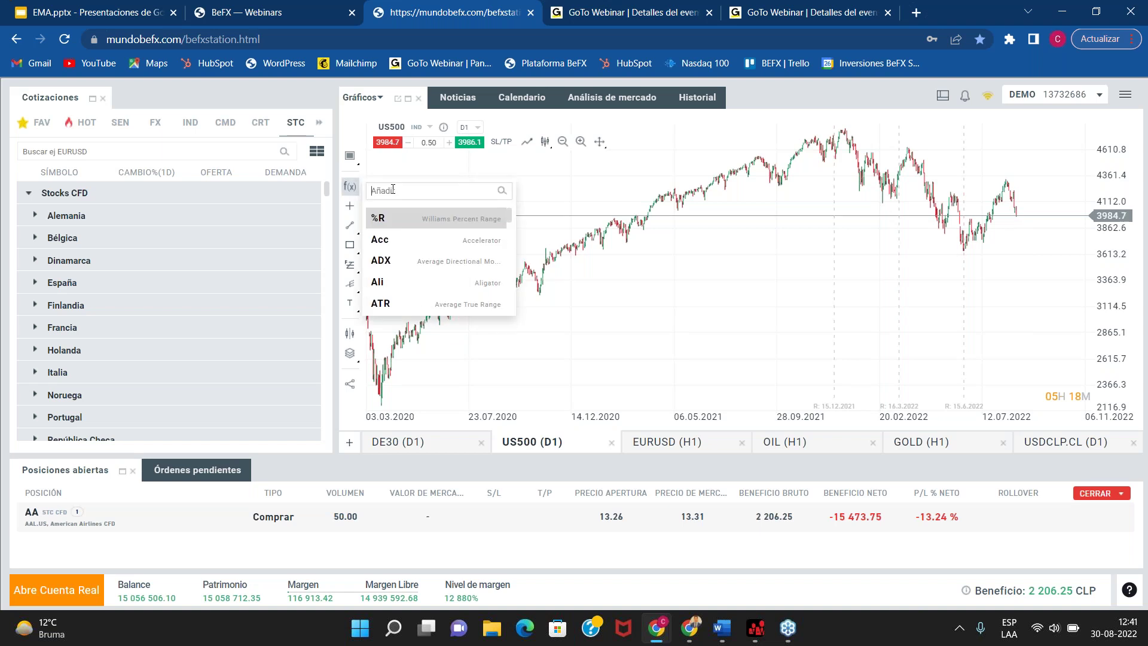
pyautogui.write('ema')
pyautogui.click(445, 221)
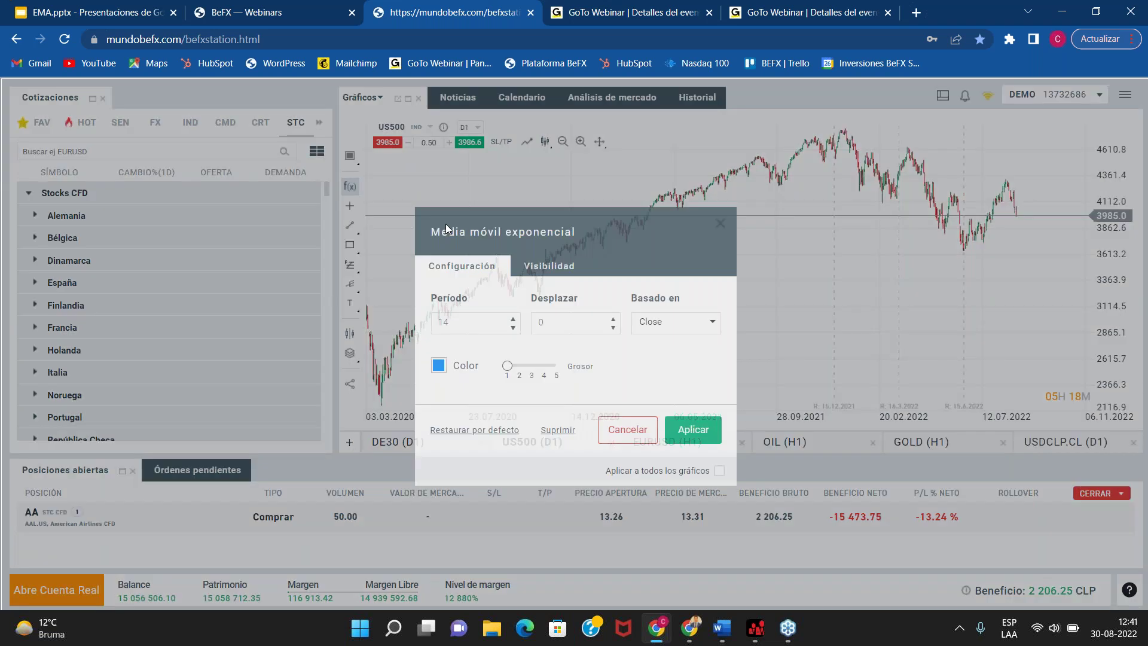
pyautogui.write('50')
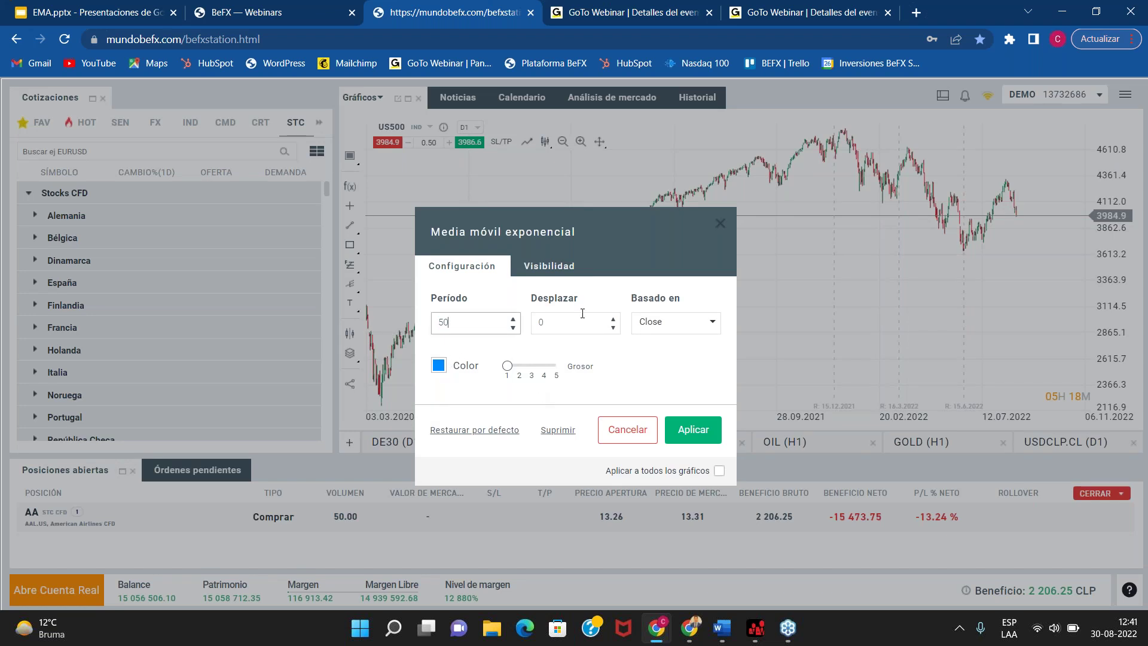
pyautogui.click(694, 430)
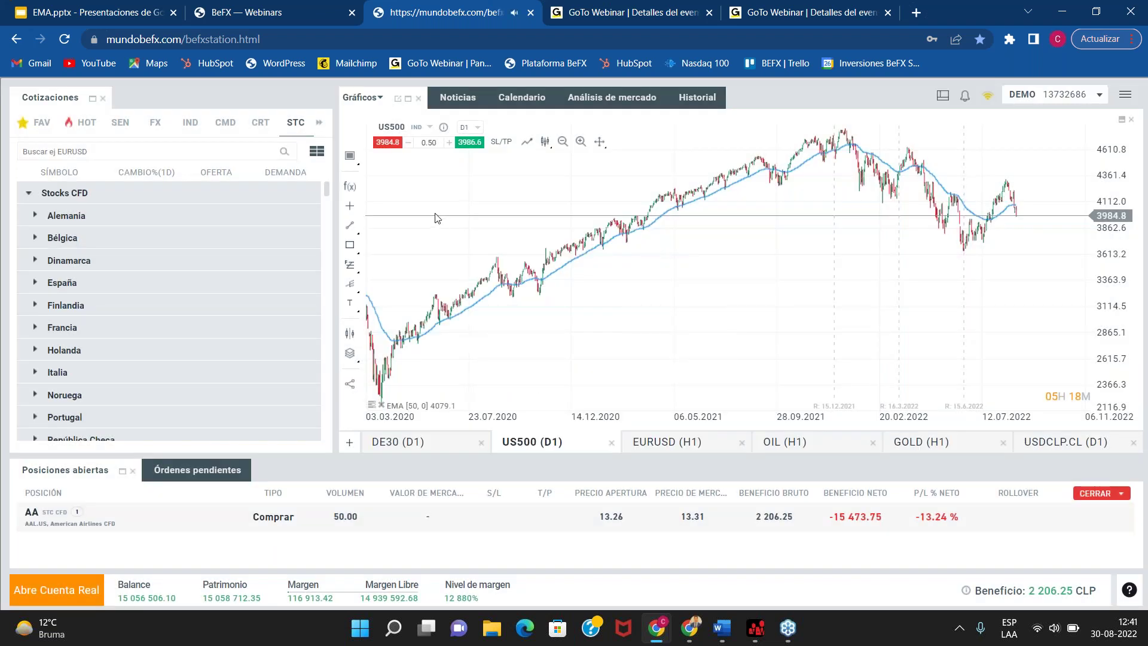
# Step: Add a second EMA to the US500 chart with period 200, yellow color and thickness 2
pyautogui.click(349, 186)
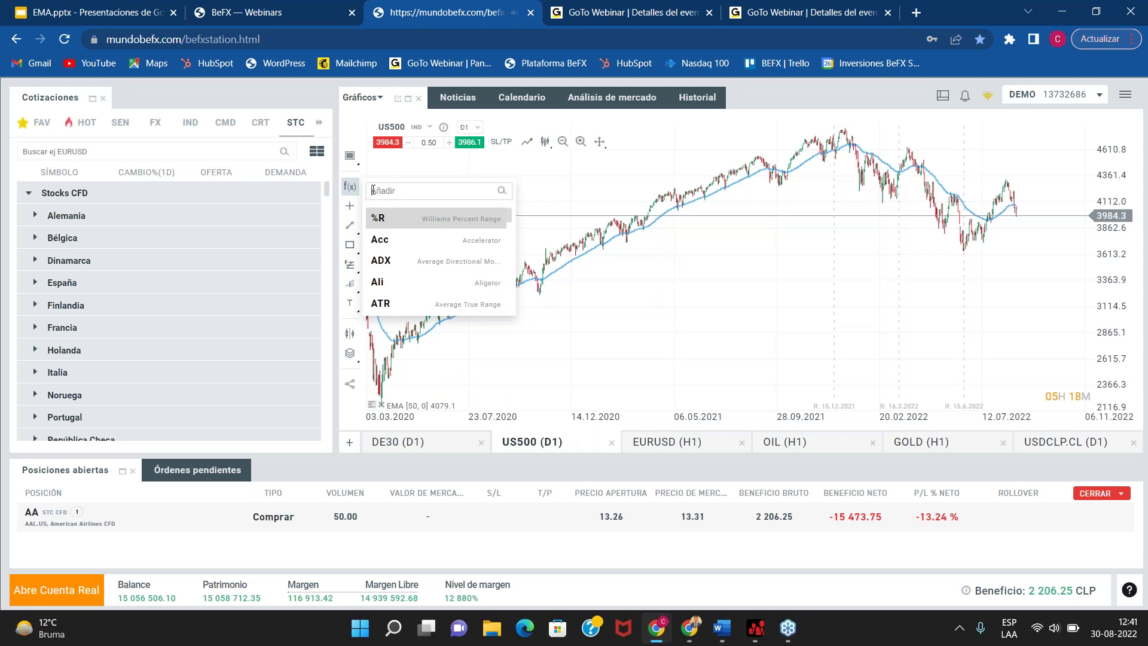
pyautogui.write('ema')
pyautogui.click(425, 221)
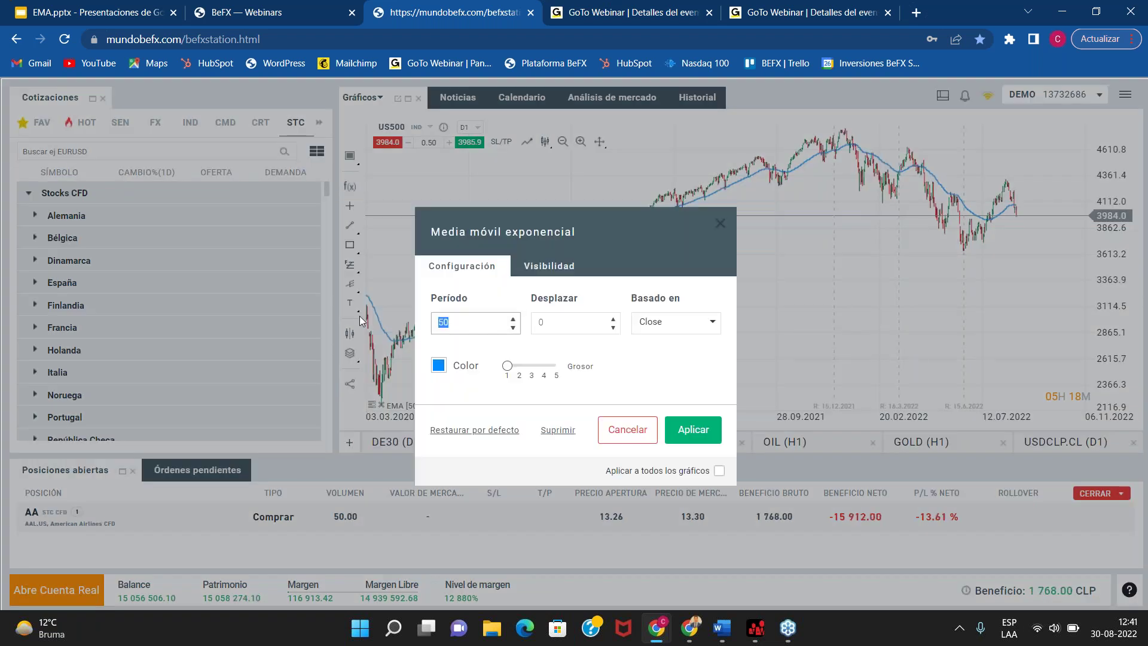
pyautogui.write('200')
pyautogui.click(438, 365)
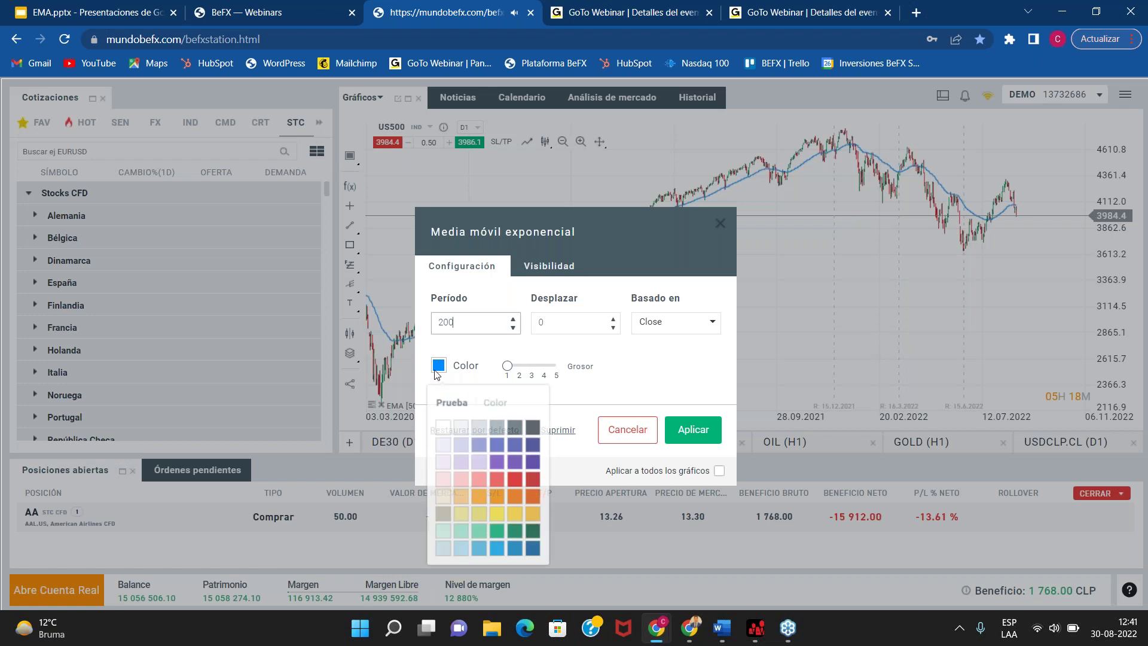
pyautogui.click(497, 518)
pyautogui.moveTo(507, 366); pyautogui.dragTo(519, 365)
pyautogui.click(712, 436)
# Step: Examine the EMA 50 and EMA 200 crossover around March 2020 on the US500 chart using the crosshair
pyautogui.scroll(-3, 831, 316)
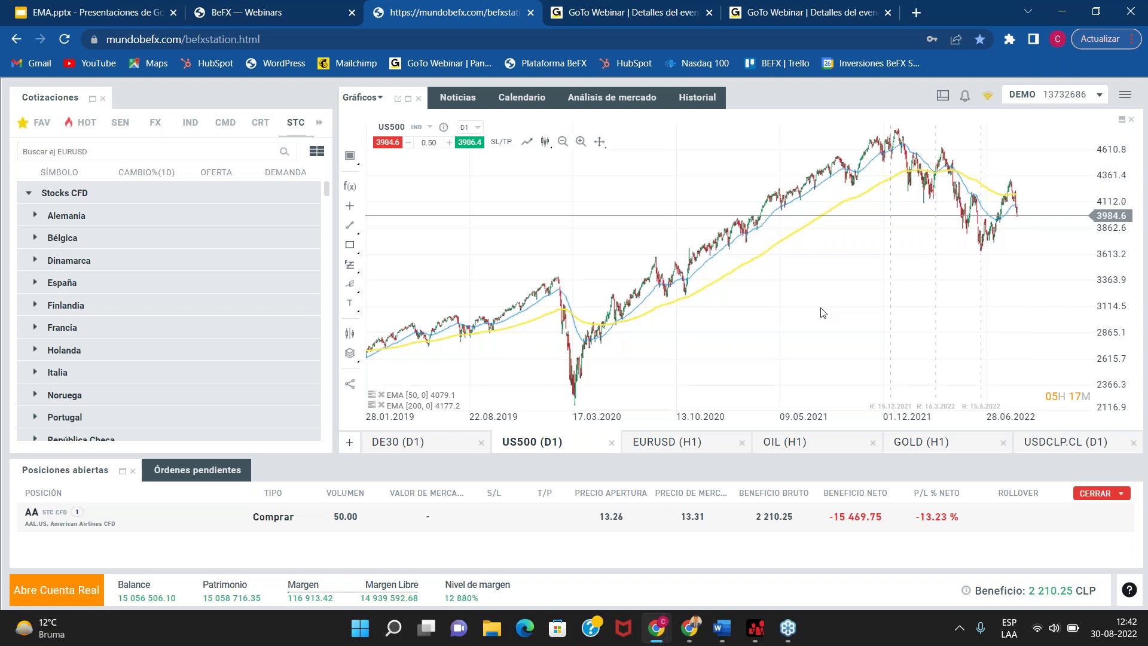
pyautogui.scroll(-4, 824, 317)
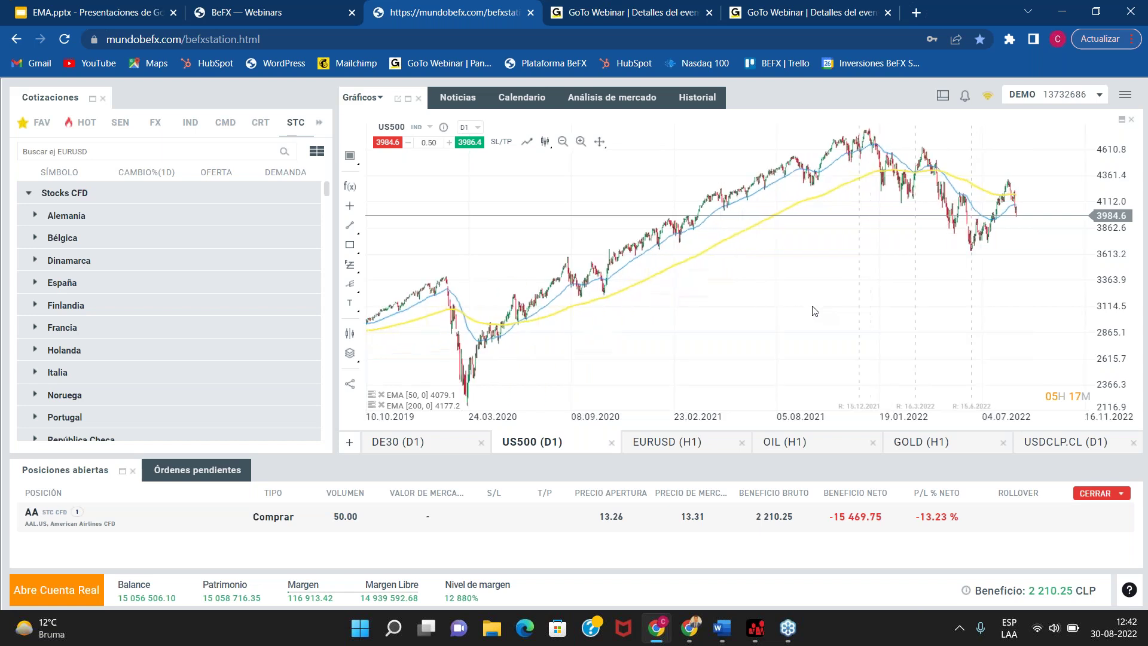
pyautogui.middleClick(758, 353)
pyautogui.scroll(-1, 586, 376)
pyautogui.scroll(4, 768, 357)
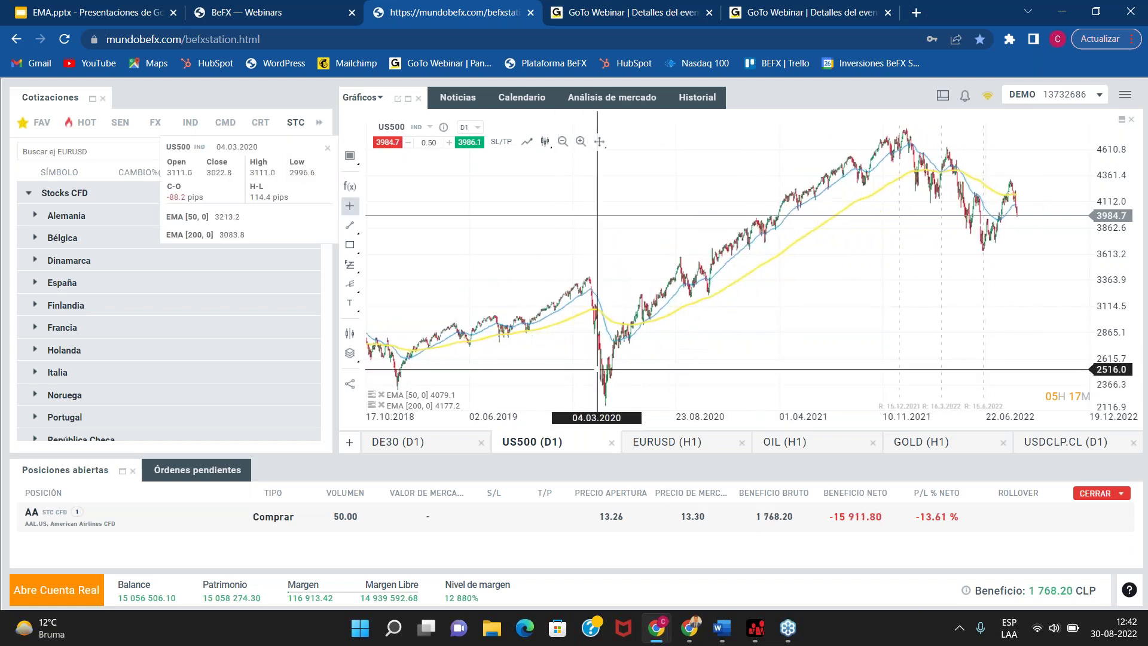
# Step: Examine the EMA 50 and EMA 200 crossovers in the first half of 2022 on the US500 daily chart with the crosshair
pyautogui.moveTo(777, 337); pyautogui.dragTo(861, 339)
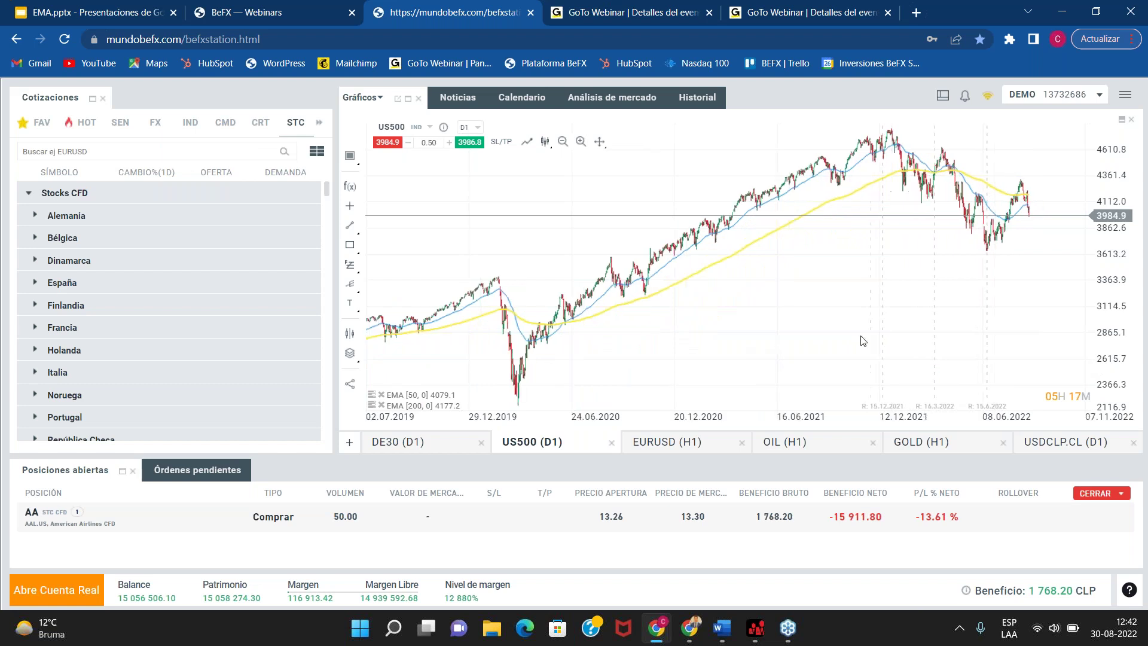
pyautogui.scroll(2, 789, 339)
pyautogui.moveTo(744, 325); pyautogui.dragTo(887, 317)
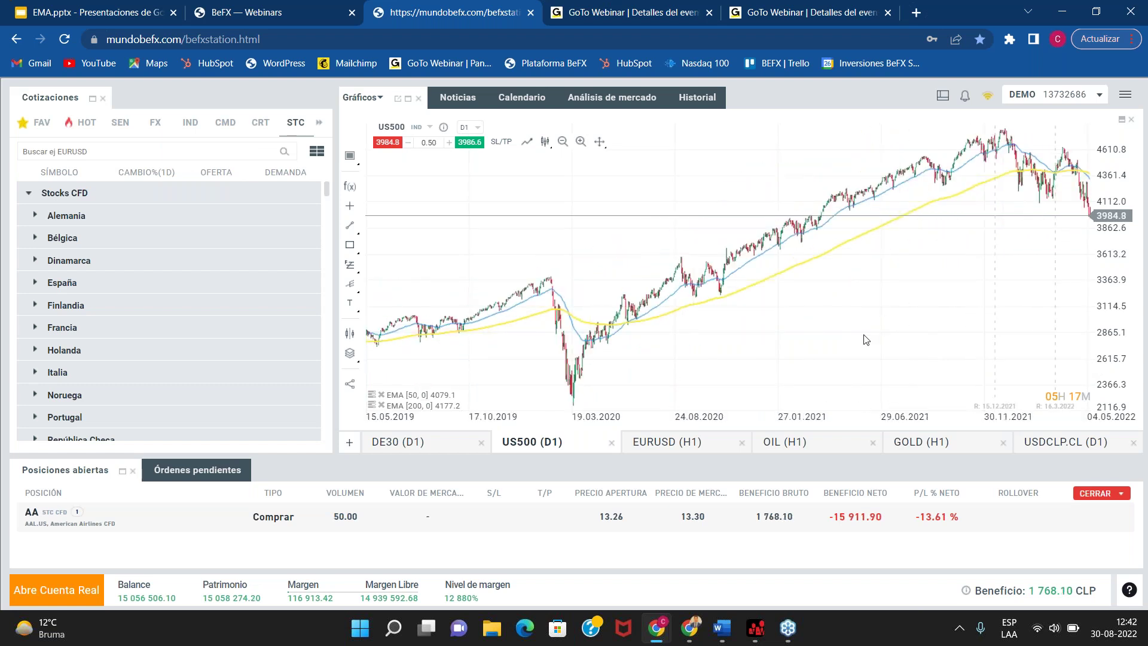
pyautogui.hscroll(3, 864, 340)
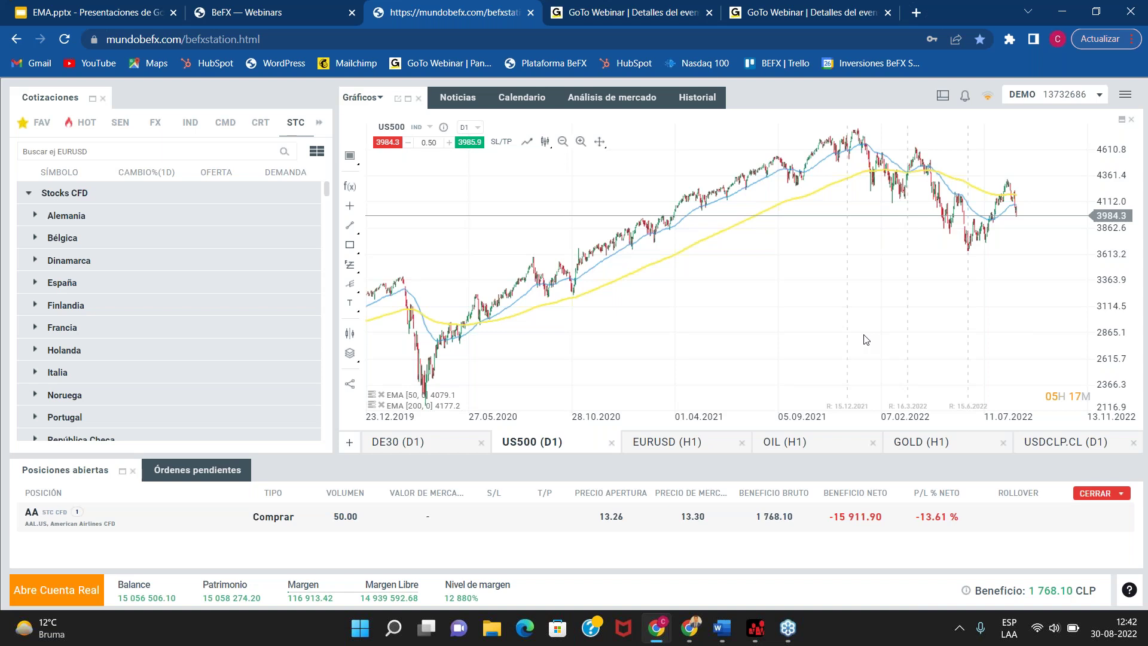
pyautogui.scroll(5, 877, 349)
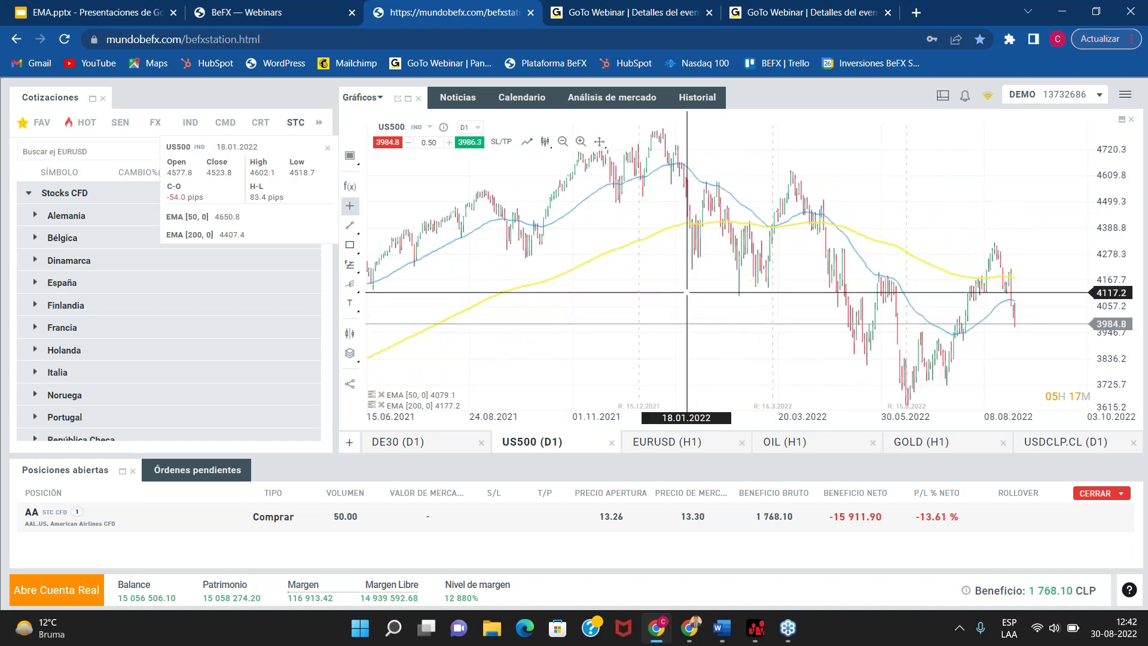
pyautogui.scroll(-3, 641, 332)
pyautogui.moveTo(642, 332); pyautogui.dragTo(561, 333)
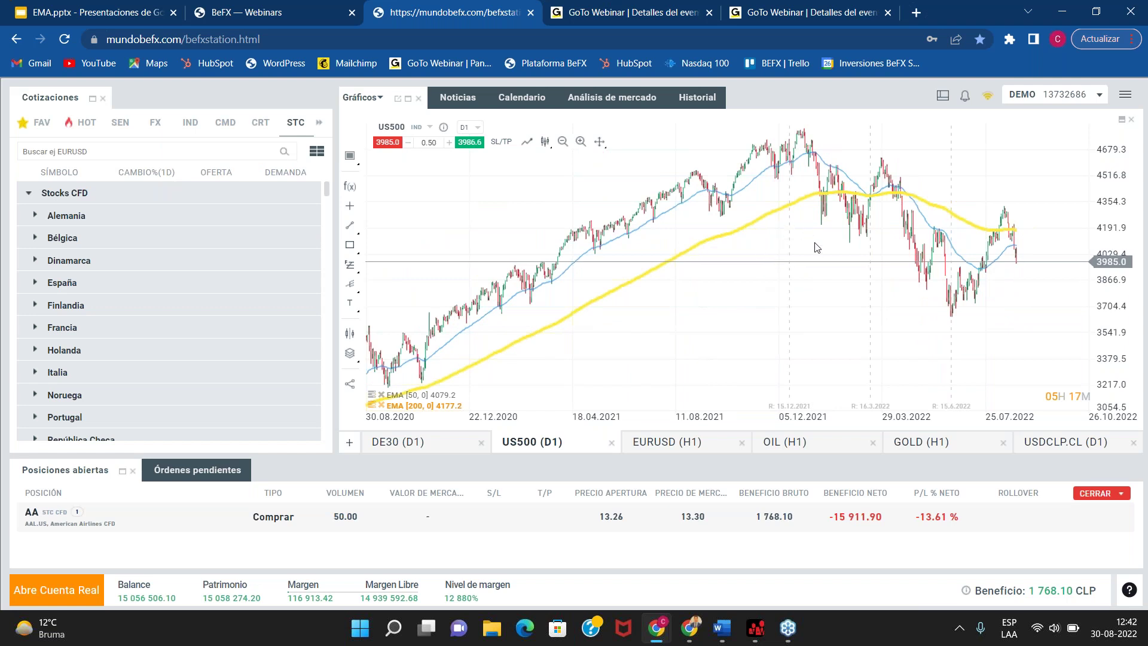
pyautogui.scroll(2, 817, 247)
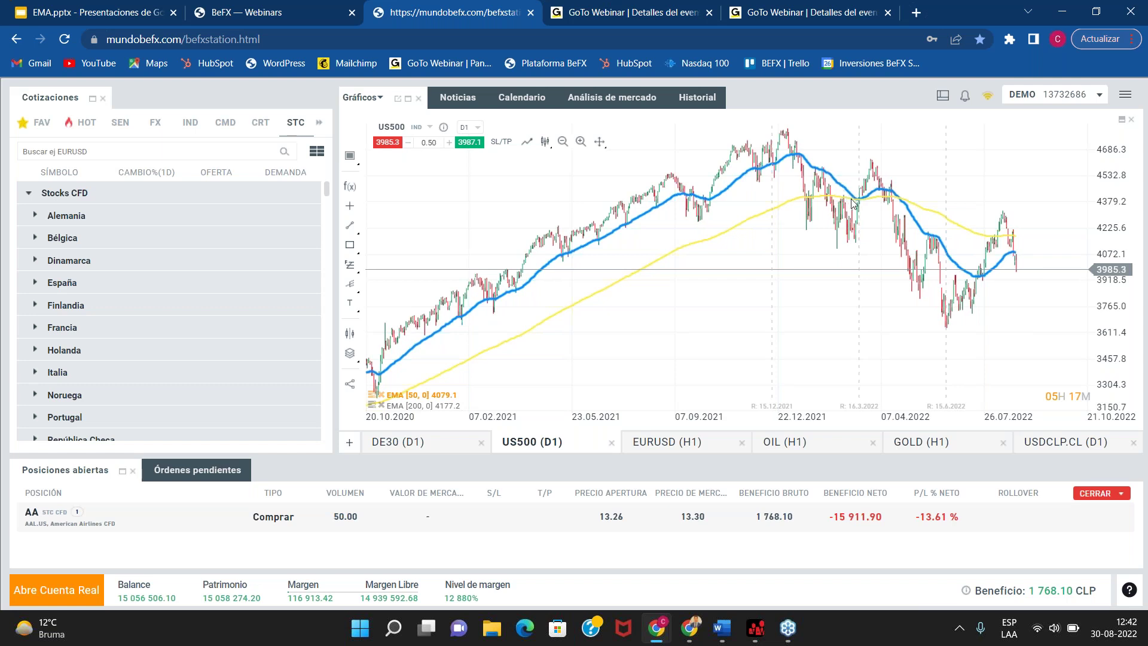
pyautogui.middleClick(894, 197)
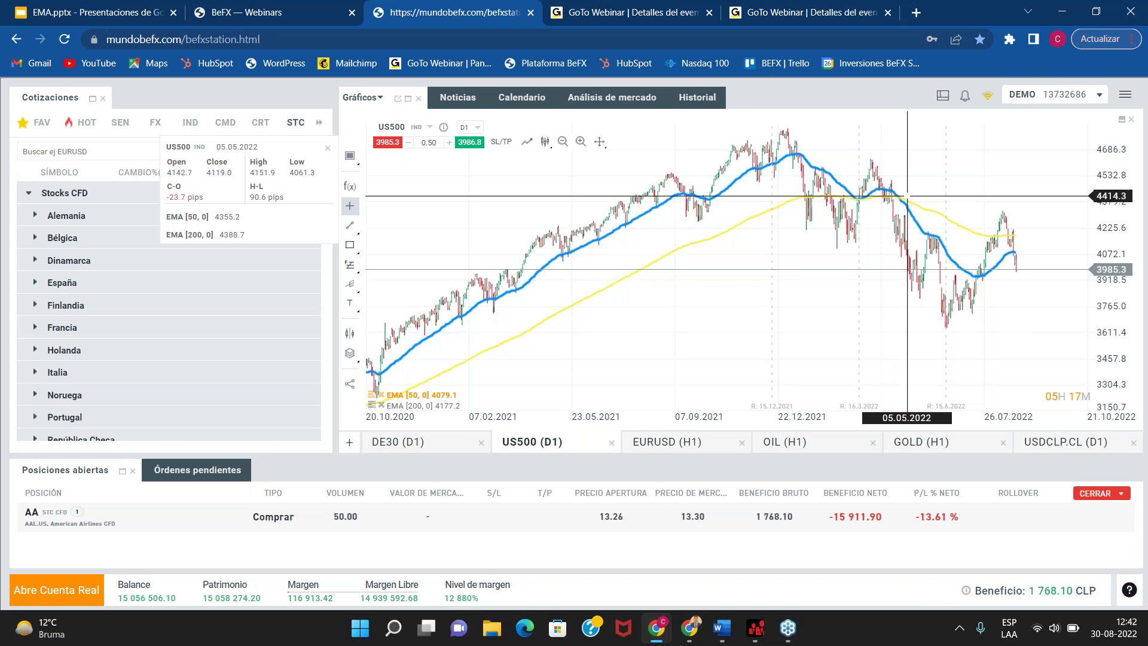
pyautogui.moveTo(902, 197); pyautogui.dragTo(981, 274)
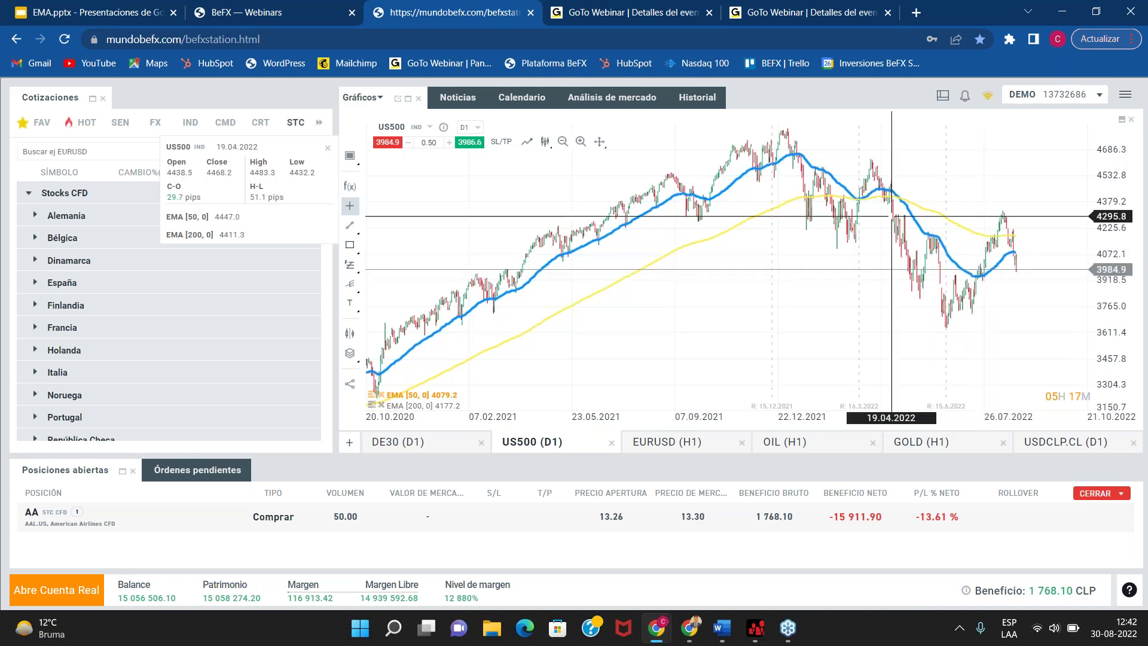
pyautogui.moveTo(977, 274)
pyautogui.mouseDown()
pyautogui.moveTo(900, 196)
pyautogui.moveTo(986, 277)
pyautogui.mouseUp()
pyautogui.click(987, 282)
# Step: Turn off the US500 chart's automatic vertical fit so the chart can be moved freely around the 2020 crossovers
pyautogui.scroll(-1, 854, 297)
pyautogui.scroll(-2, 856, 298)
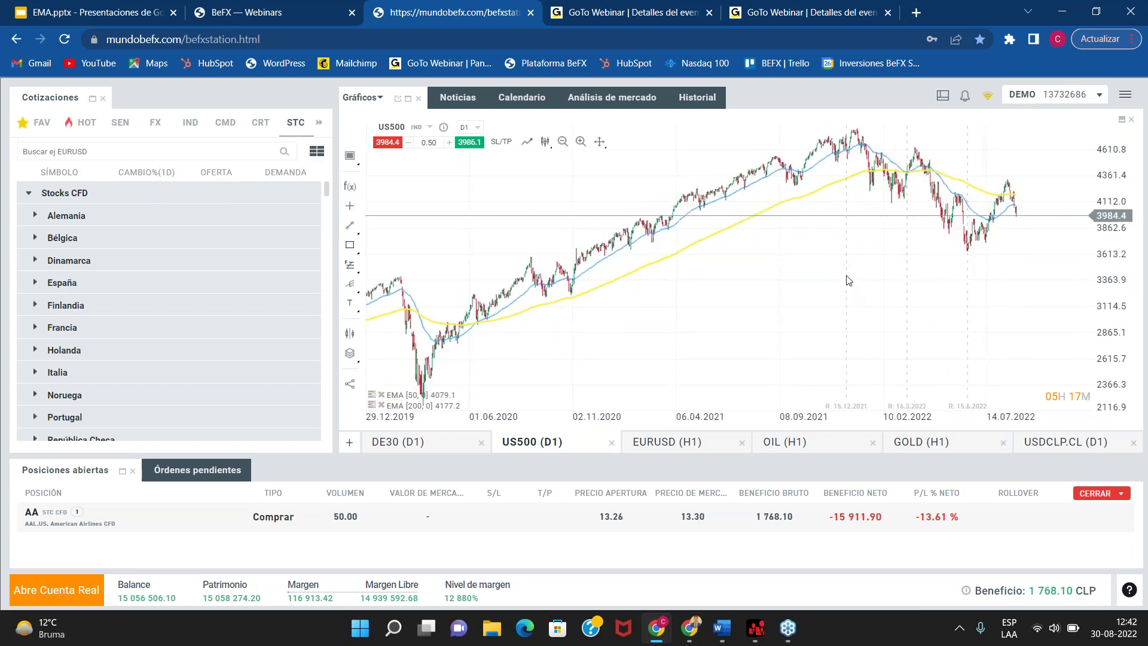
pyautogui.scroll(-4, 780, 301)
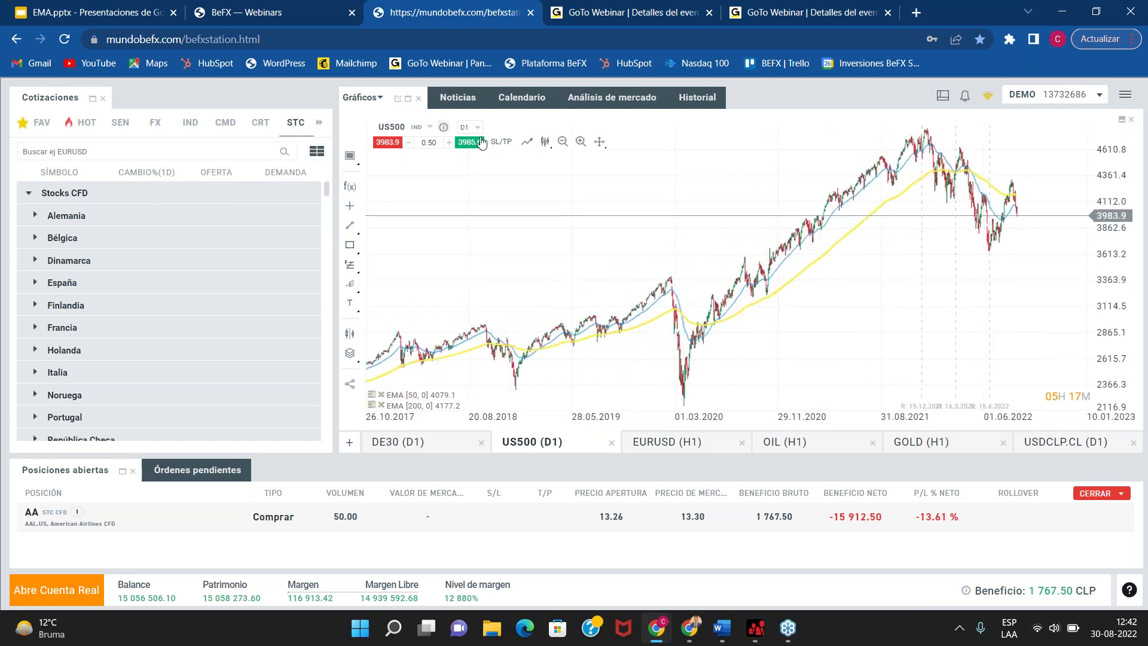
pyautogui.click(599, 141)
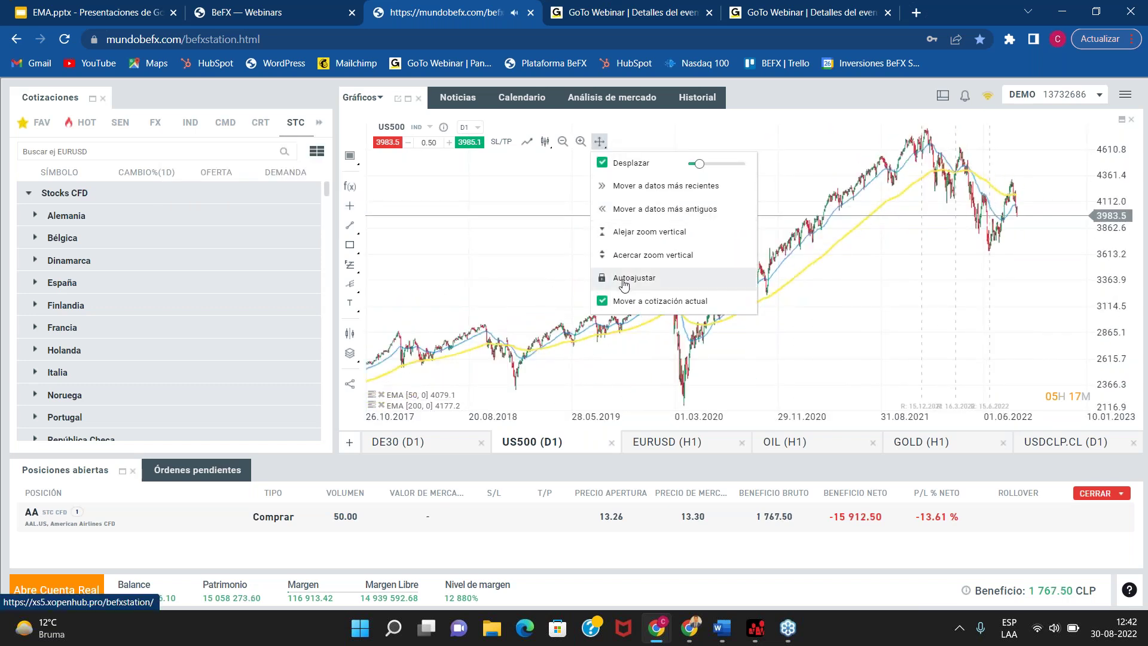
pyautogui.scroll(6, 856, 309)
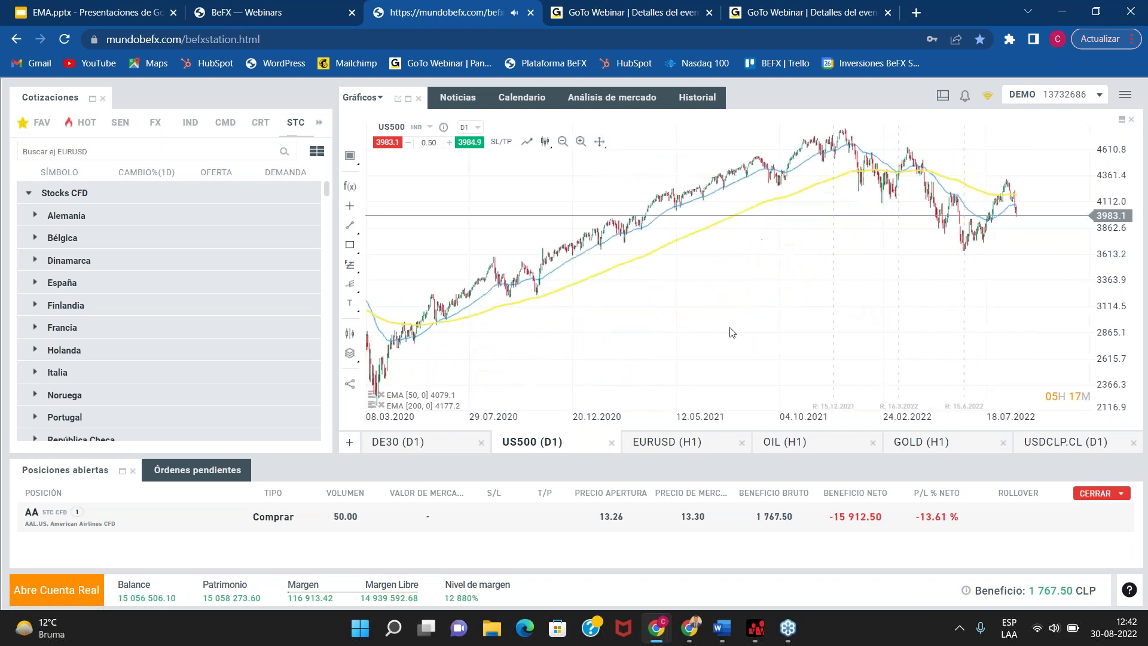
pyautogui.moveTo(389, 304); pyautogui.dragTo(741, 278)
pyautogui.moveTo(652, 326); pyautogui.dragTo(756, 276)
pyautogui.scroll(2, 766, 328)
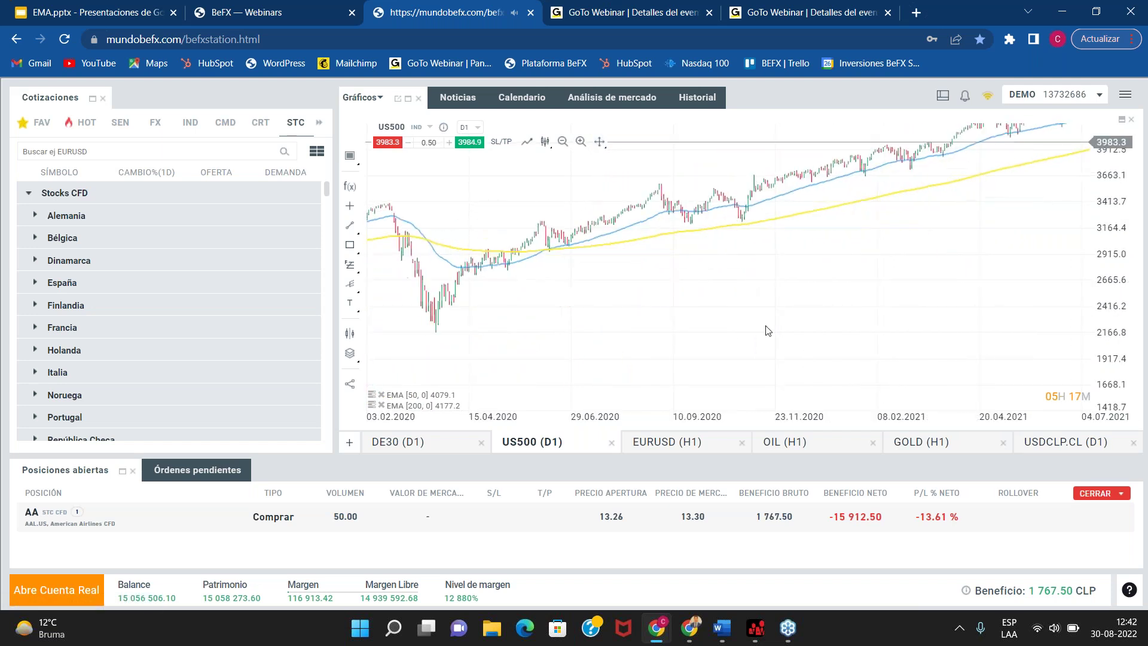
# Step: Examine the price action between the March 2020 downward crossover and May 2020 on the US500 chart with the crosshair
pyautogui.moveTo(766, 328); pyautogui.dragTo(1073, 371)
pyautogui.moveTo(1123, 325); pyautogui.dragTo(1123, 251)
pyautogui.moveTo(999, 344); pyautogui.dragTo(931, 257)
pyautogui.moveTo(580, 305); pyautogui.dragTo(628, 326)
pyautogui.scroll(1, 631, 322)
pyautogui.middleClick(633, 320)
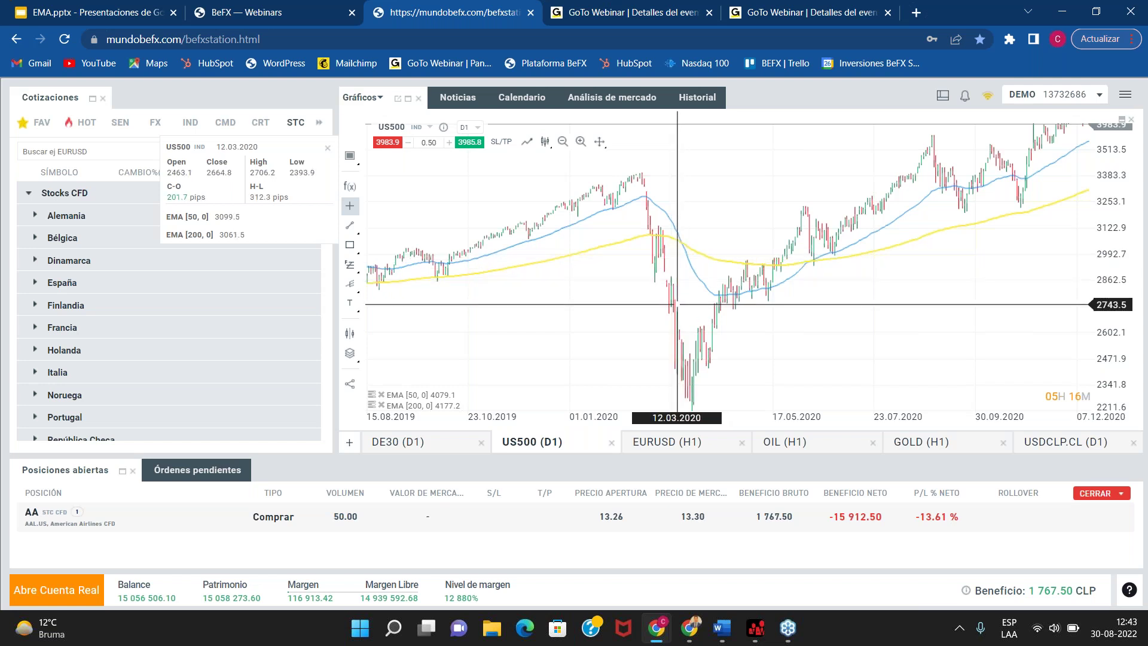
pyautogui.moveTo(678, 307); pyautogui.dragTo(693, 395)
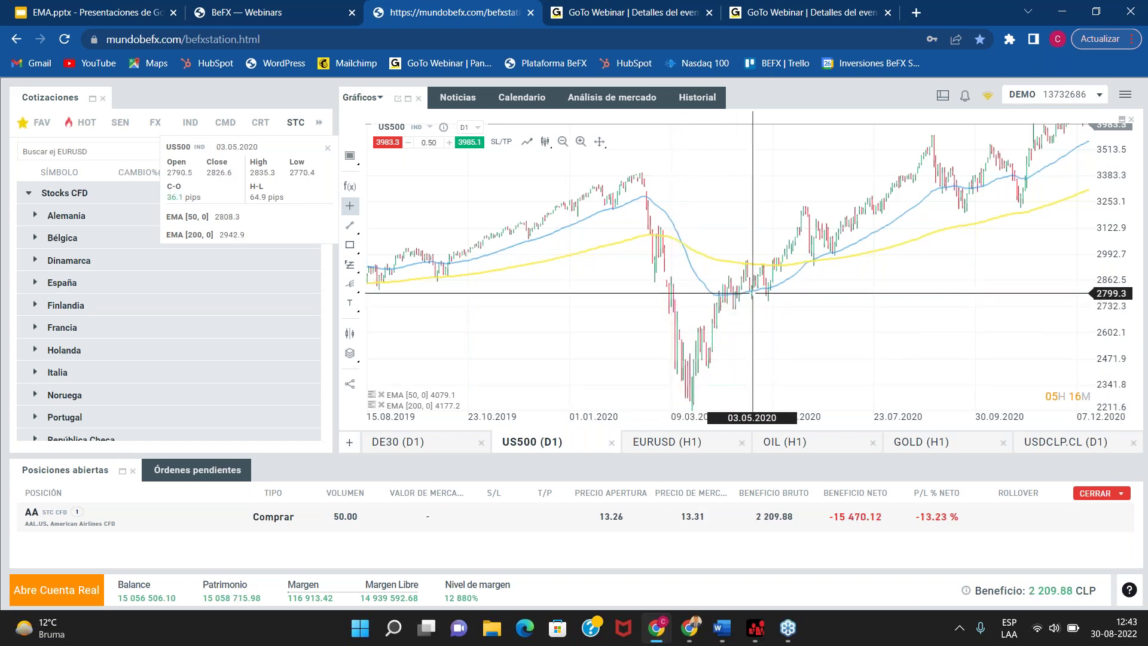
# Step: Trace the US500 trend from the June 2020 upward crossover to the March 2022 EMA crossovers using the crosshair
pyautogui.click(837, 366)
pyautogui.scroll(-1, 837, 366)
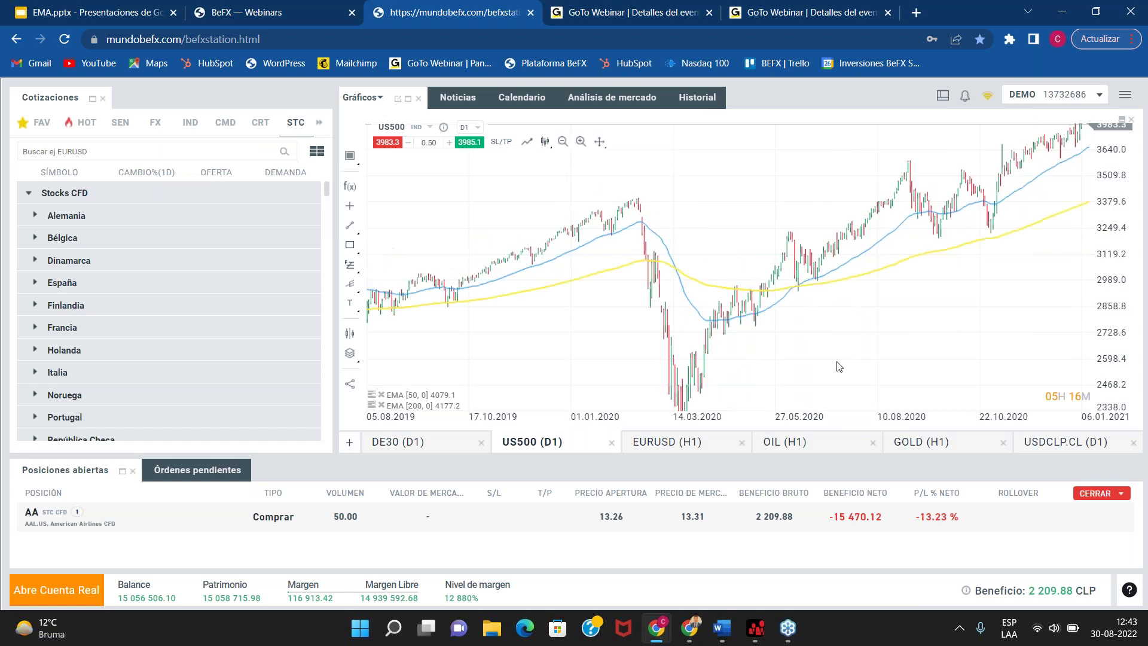
pyautogui.scroll(-2, 838, 362)
pyautogui.moveTo(881, 357); pyautogui.dragTo(667, 392)
pyautogui.scroll(-4, 1085, 289)
pyautogui.moveTo(888, 291); pyautogui.dragTo(794, 376)
pyautogui.middleClick(794, 376)
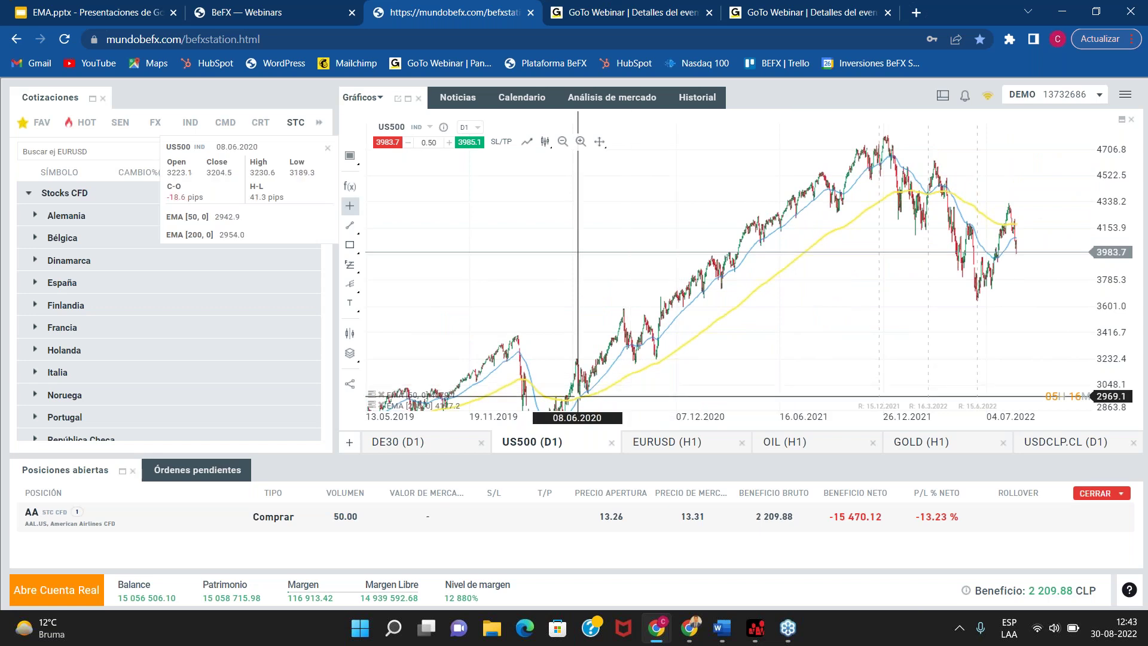
pyautogui.moveTo(580, 394); pyautogui.dragTo(896, 159)
pyautogui.middleClick(896, 160)
pyautogui.scroll(1, 878, 313)
pyautogui.moveTo(838, 270); pyautogui.dragTo(843, 252)
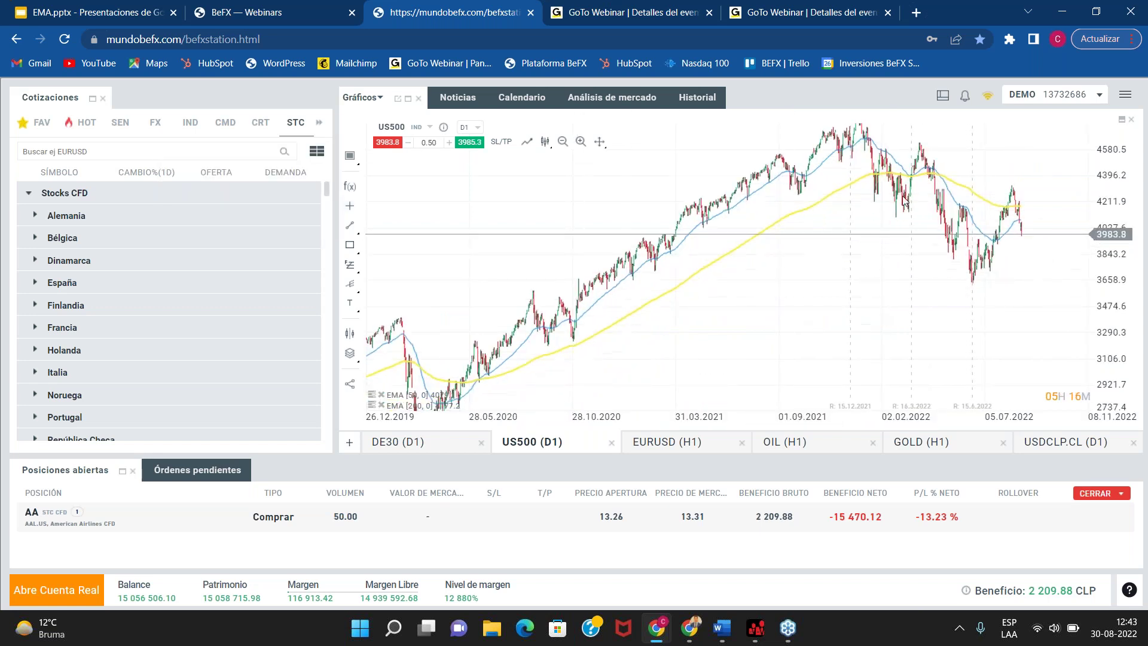
pyautogui.scroll(2, 862, 263)
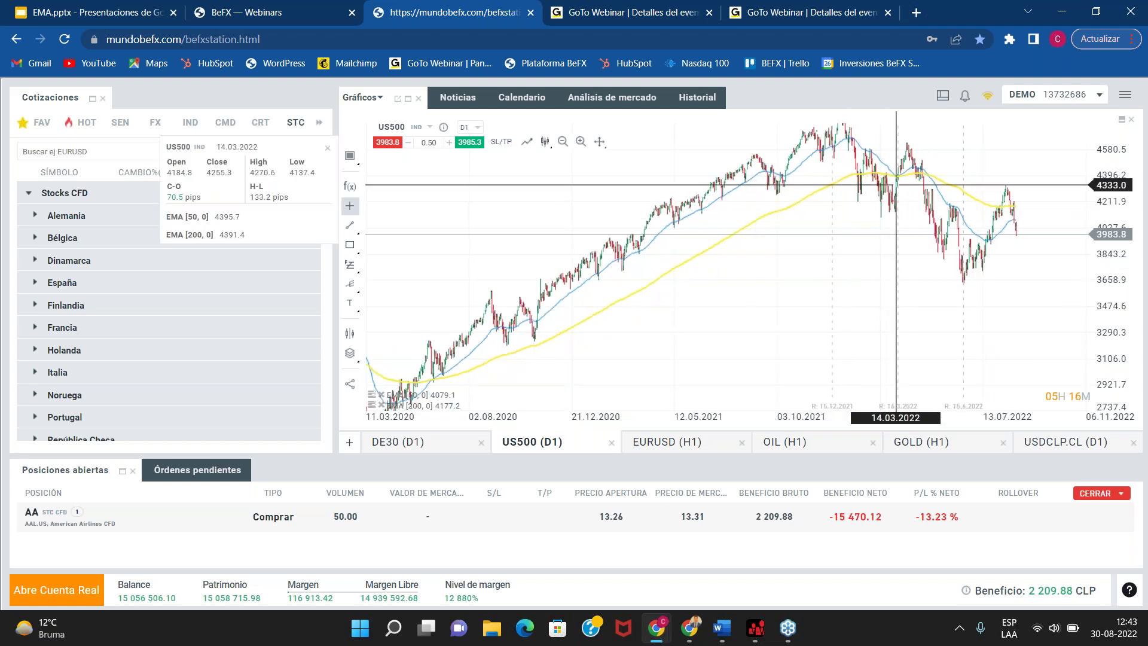
pyautogui.scroll(3, 731, 342)
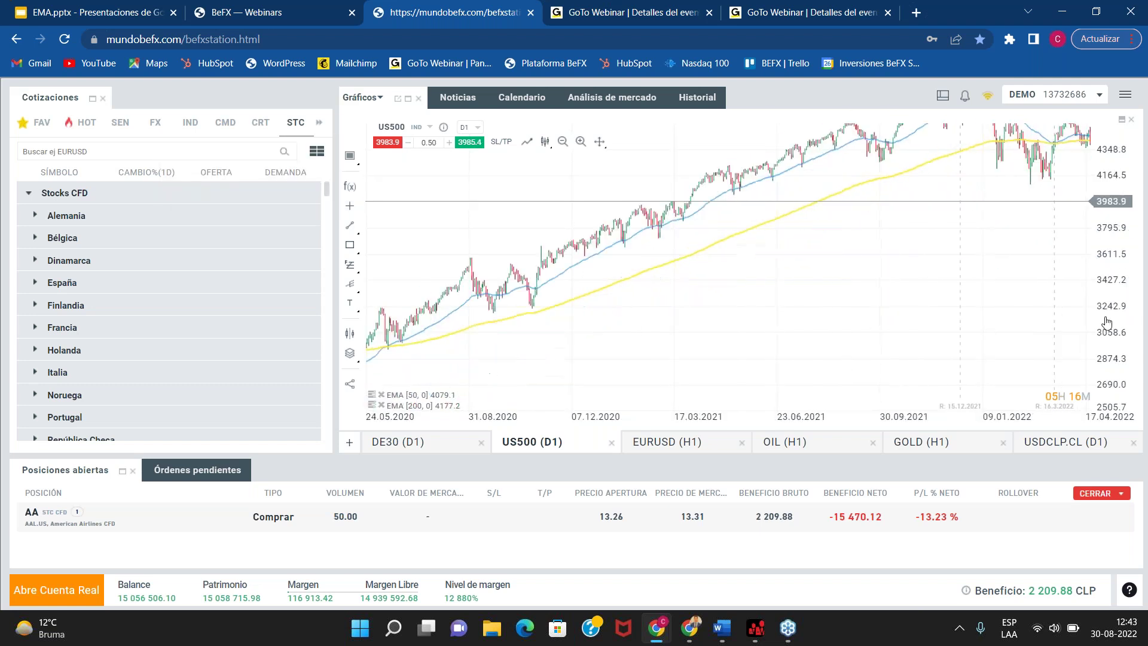
# Step: Examine the US500 pullbacks of late 2020 against EMA 50 and EMA 200 after the upward crossover
pyautogui.moveTo(781, 309)
pyautogui.mouseDown()
pyautogui.moveTo(880, 328)
pyautogui.moveTo(782, 326)
pyautogui.mouseUp()
pyautogui.scroll(-3, 879, 325)
pyautogui.middleClick(782, 326)
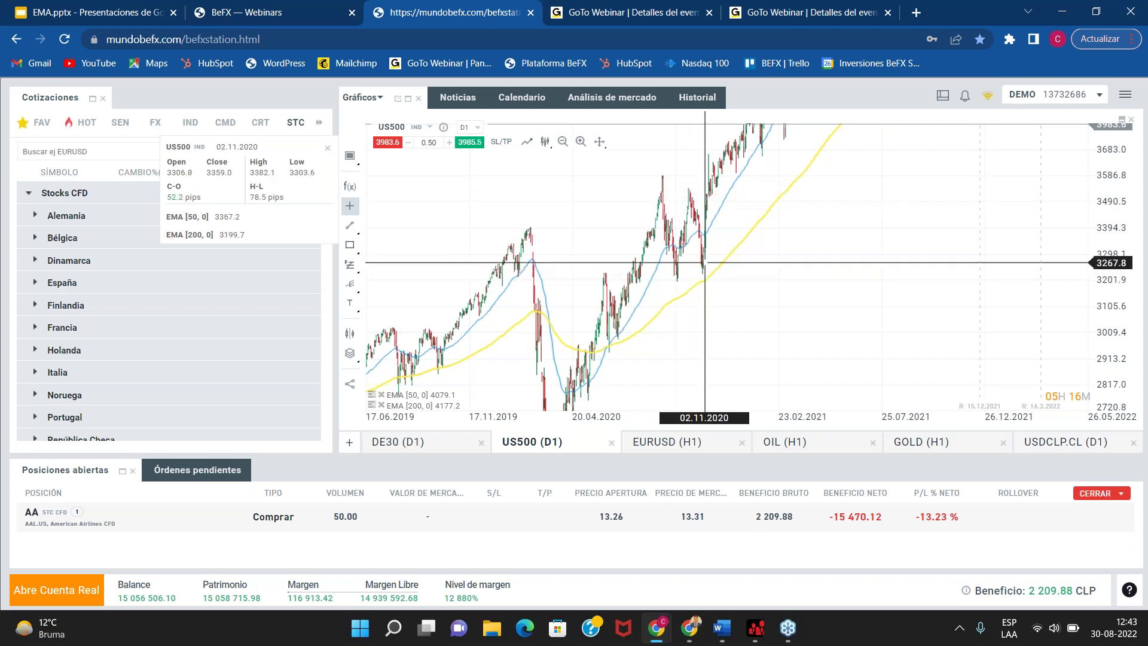
pyautogui.scroll(1, 706, 266)
pyautogui.moveTo(576, 256); pyautogui.dragTo(578, 227)
pyautogui.scroll(1, 587, 221)
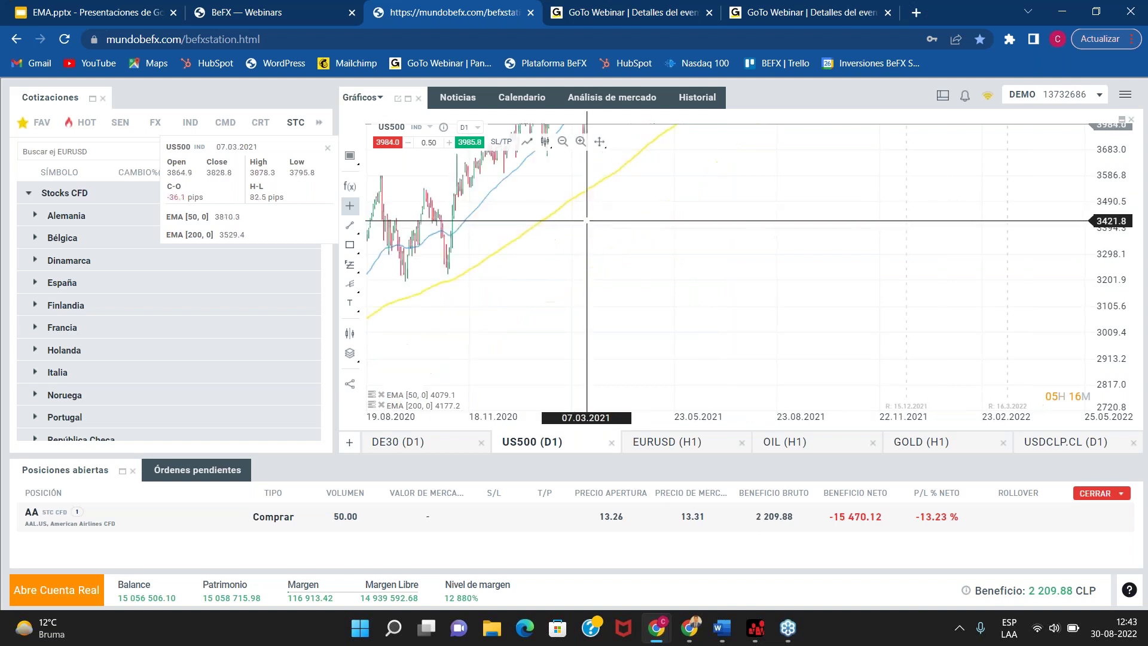
pyautogui.scroll(-1, 743, 246)
pyautogui.scroll(-1, 743, 246)
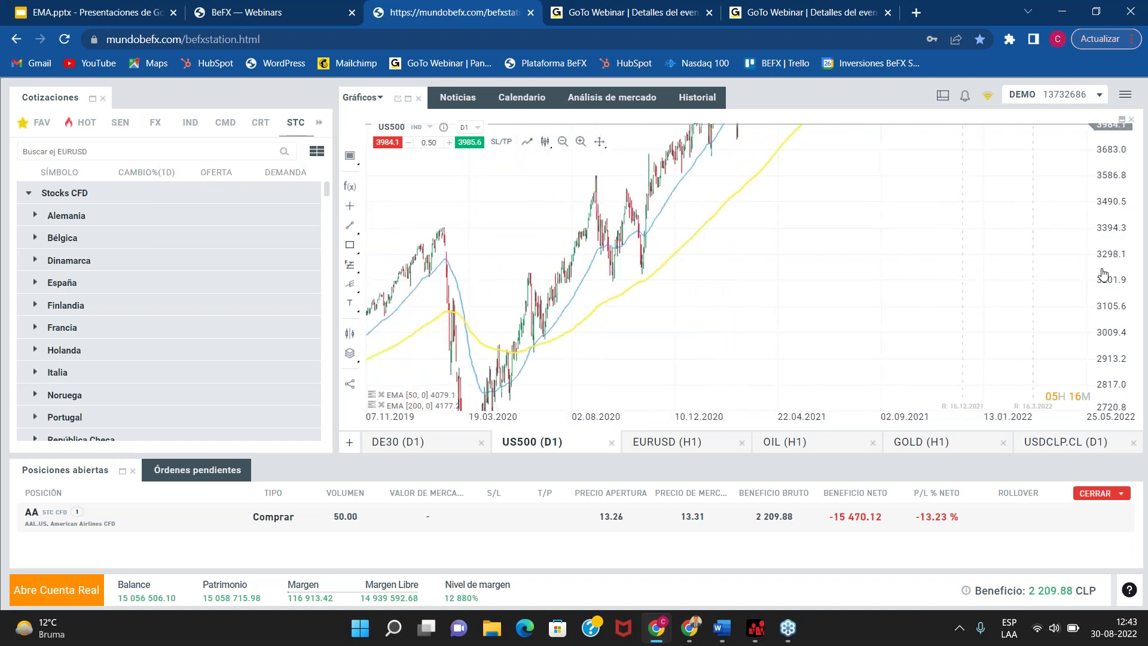
# Step: Reset the US500 price axis to its automatic scale and show the daily chart from late 2019 to September 2021
pyautogui.doubleClick(1104, 274)
pyautogui.scroll(2, 676, 340)
pyautogui.moveTo(383, 354); pyautogui.dragTo(620, 356)
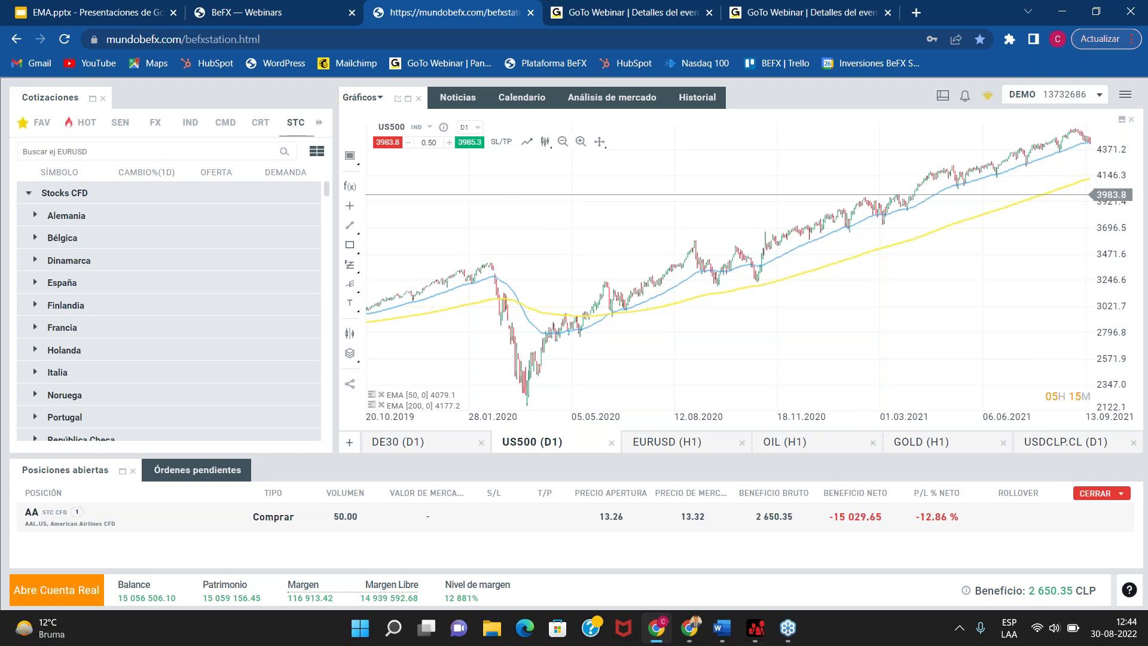
# Step: Set the US500 chart's timeframe to H1 and show the EMA crossovers of June and July 2022
pyautogui.click(477, 128)
pyautogui.scroll(-3, 523, 180)
pyautogui.click(514, 147)
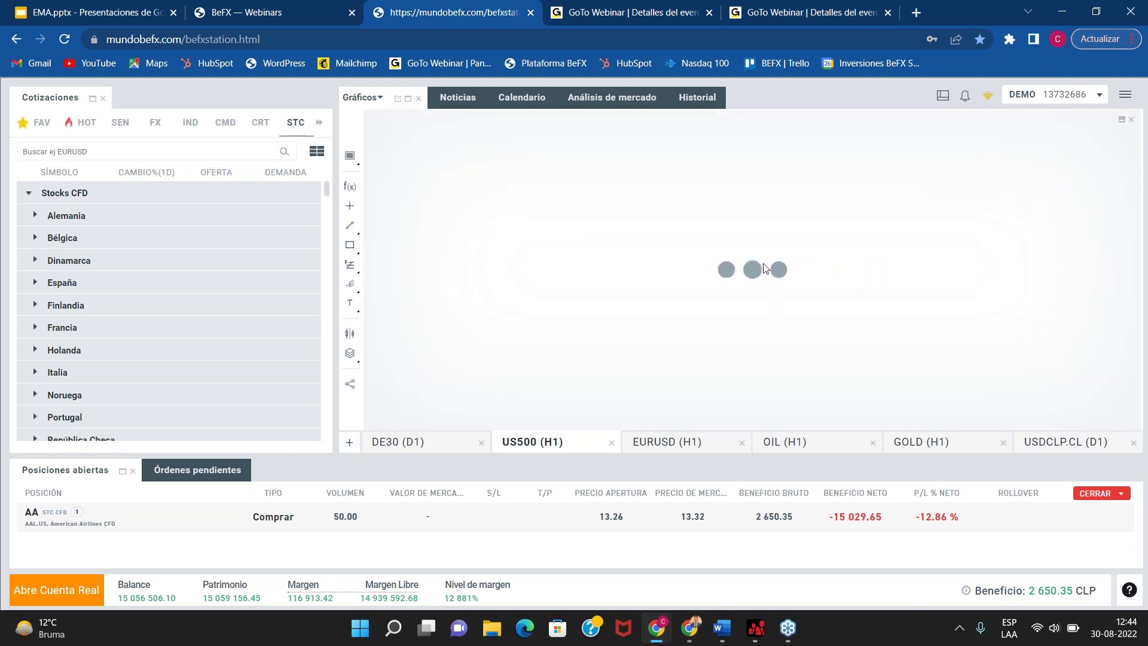
pyautogui.scroll(-5, 834, 319)
pyautogui.moveTo(834, 319); pyautogui.dragTo(870, 347)
pyautogui.scroll(1, 759, 353)
pyautogui.moveTo(759, 354); pyautogui.dragTo(907, 334)
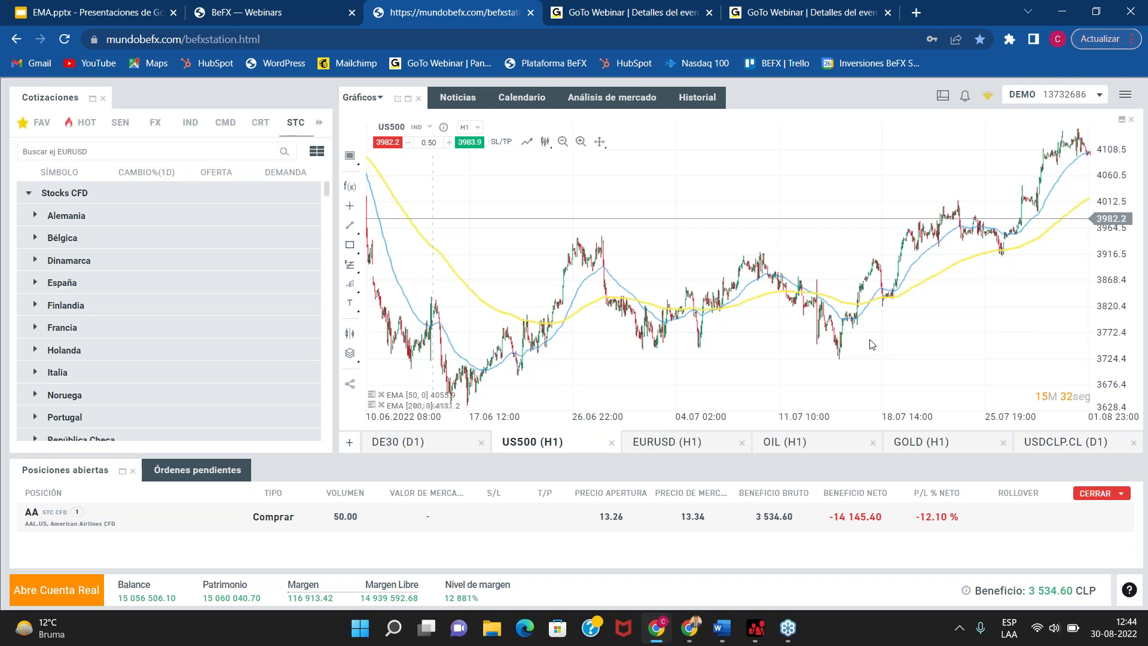
# Step: Examine the earlier EMA 50 and EMA 200 crossovers on the US500 H1 chart back to December 2021
pyautogui.scroll(-3, 875, 344)
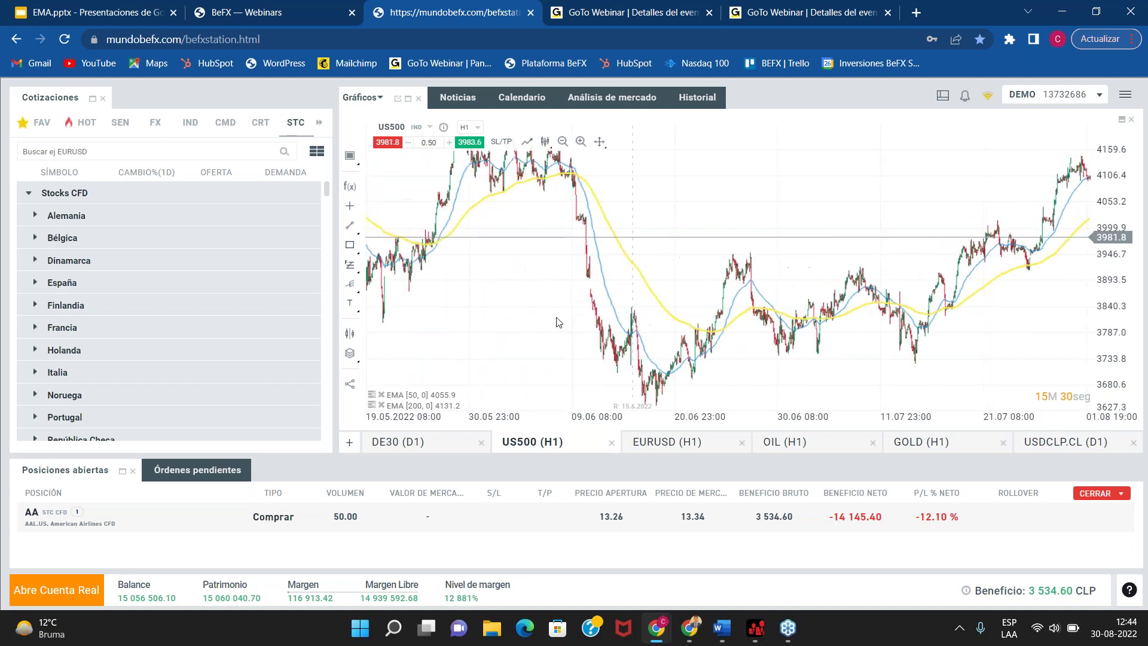
pyautogui.moveTo(522, 297); pyautogui.dragTo(549, 318)
pyautogui.middleClick(547, 315)
pyautogui.scroll(-2, 548, 316)
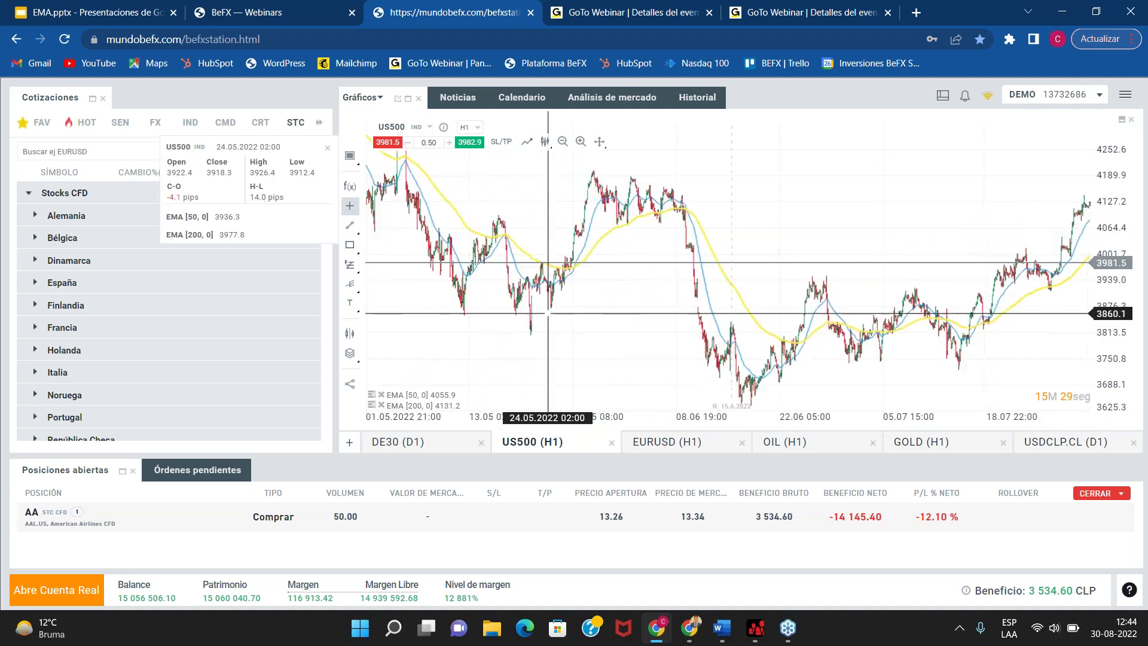
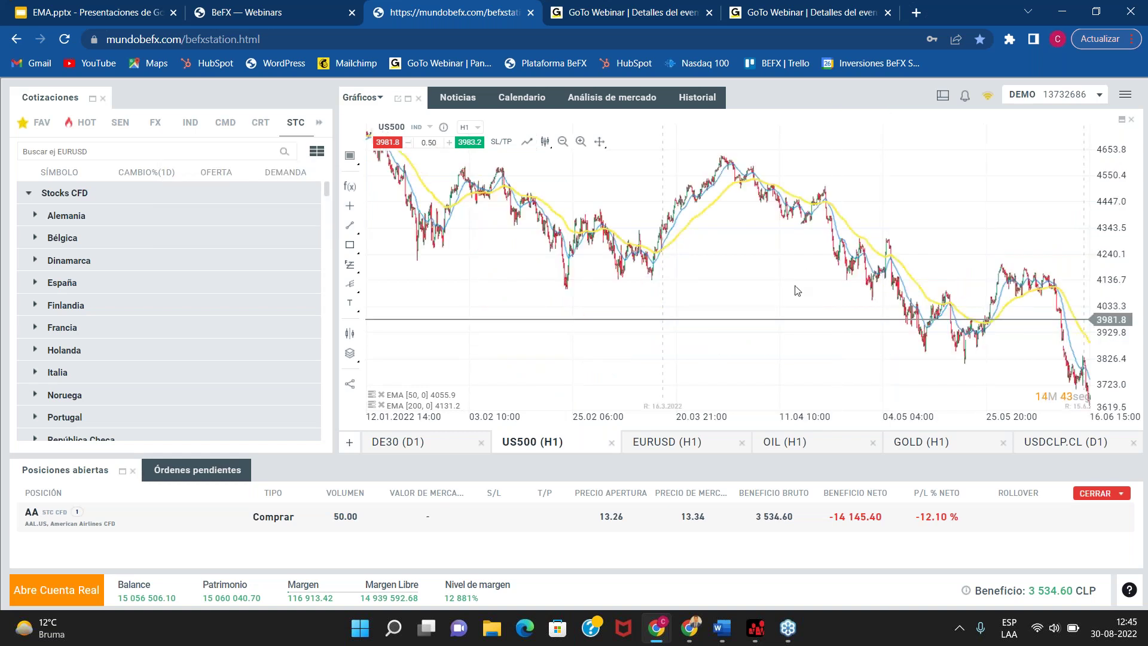
pyautogui.scroll(-2, 798, 292)
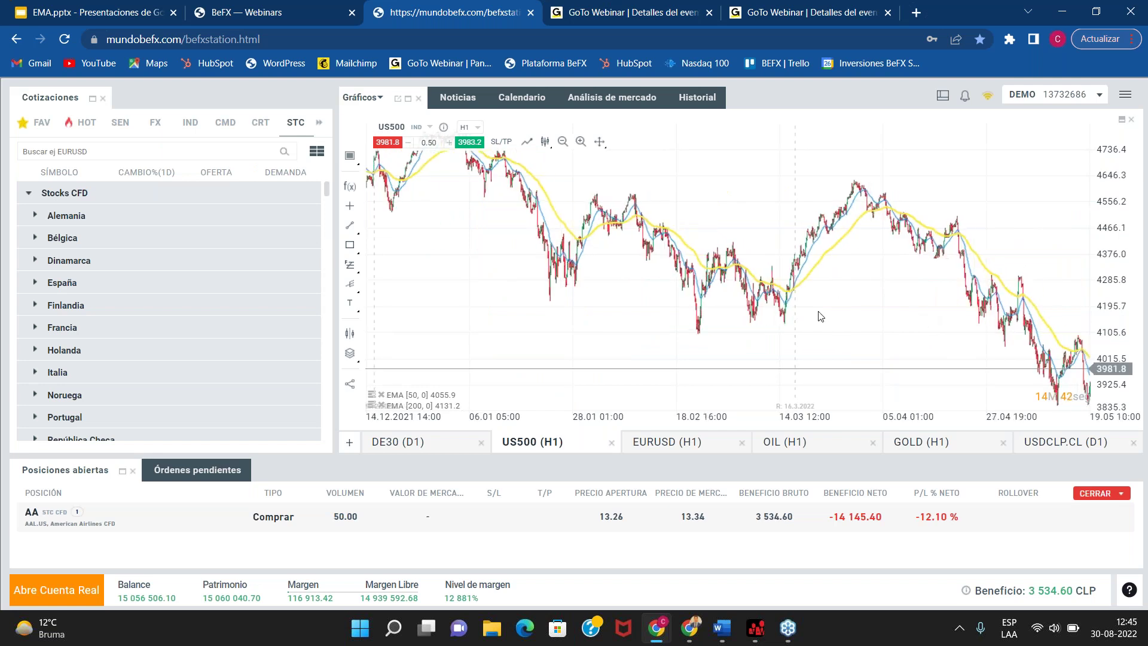
pyautogui.scroll(-2, 803, 306)
# Step: View the EURUSD H1 chart, dismiss the connection status notice and return to the US500 chart
pyautogui.click(655, 444)
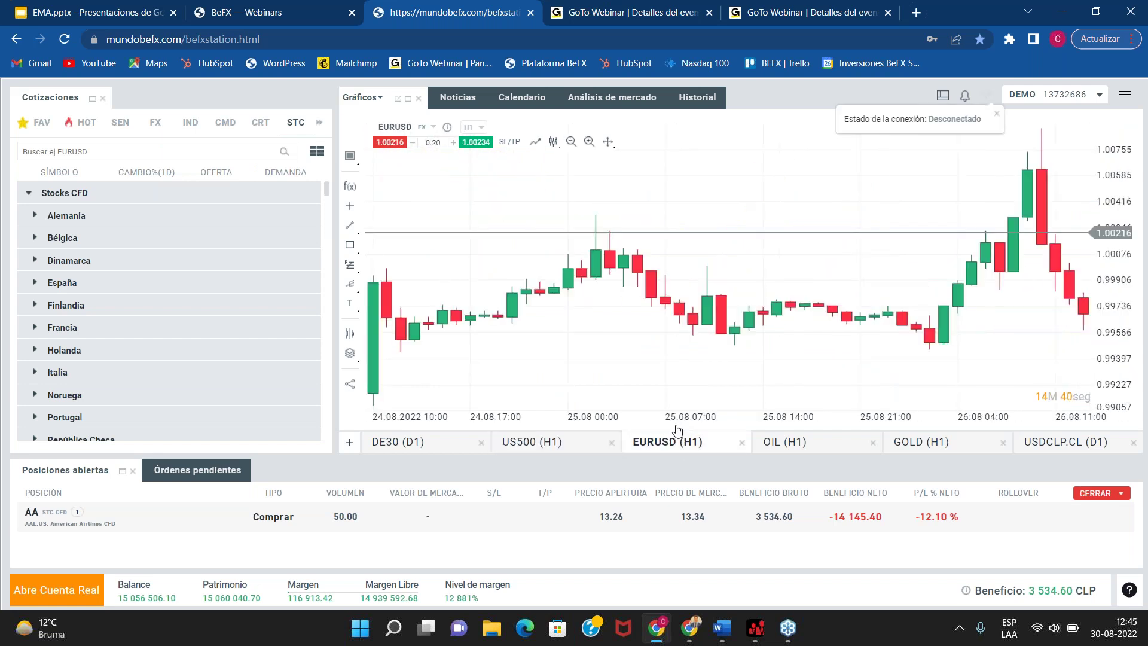
pyautogui.click(996, 114)
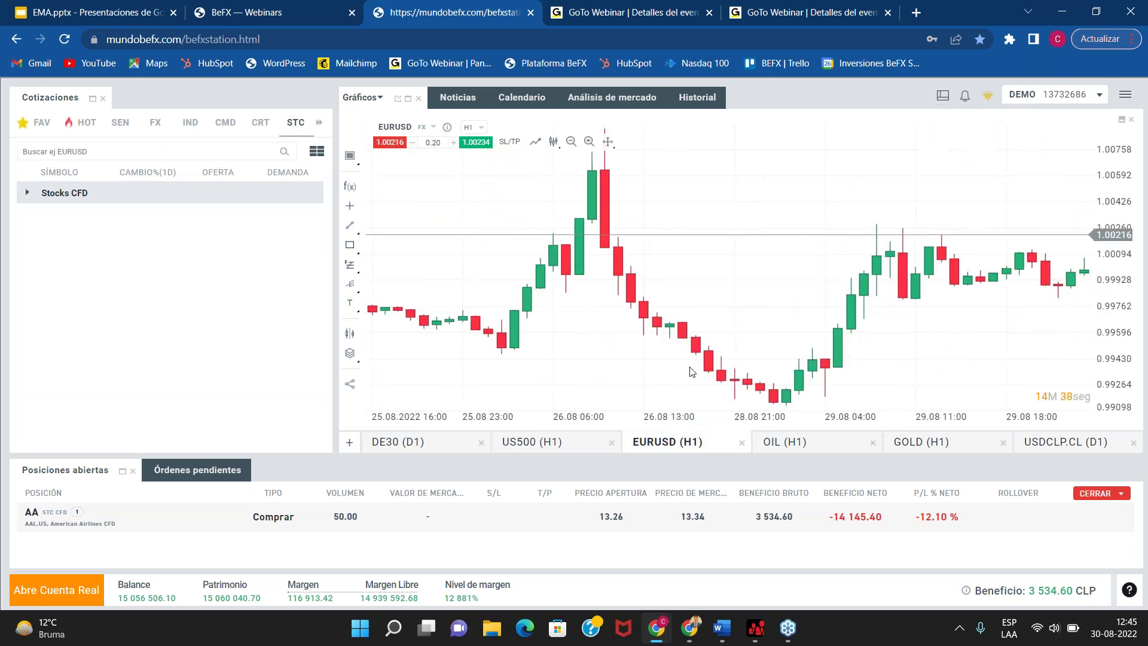
pyautogui.click(540, 446)
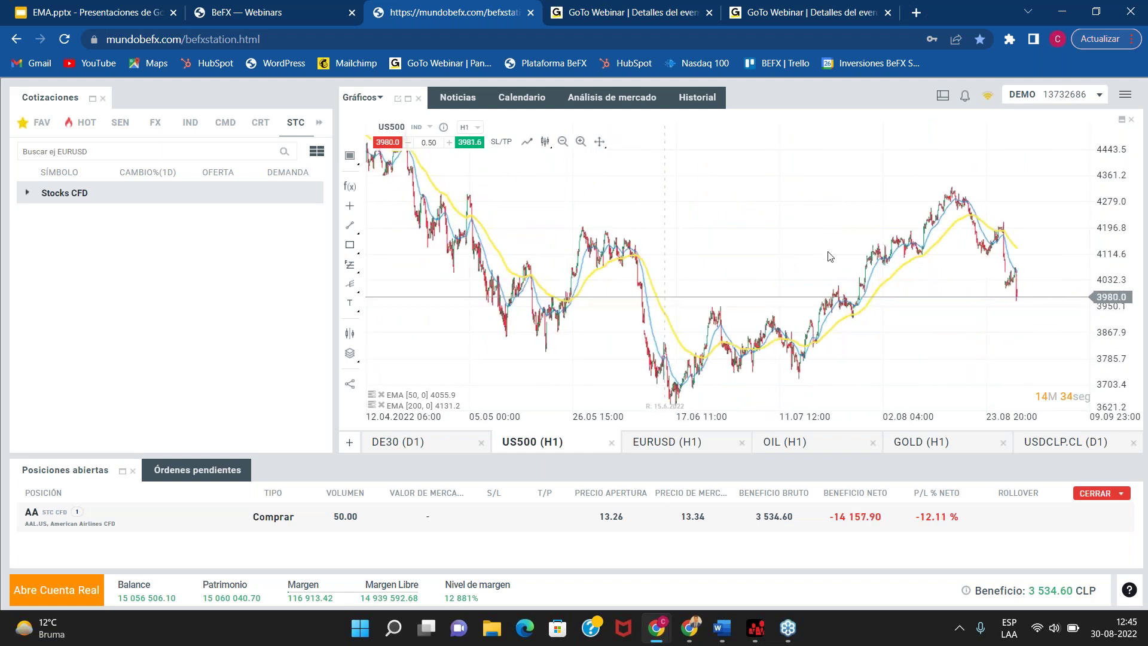
# Step: Examine the EMA crossovers between May and August 2022 on the US500 H1 chart with the crosshair
pyautogui.middleClick(974, 233)
pyautogui.moveTo(976, 219); pyautogui.dragTo(1016, 281)
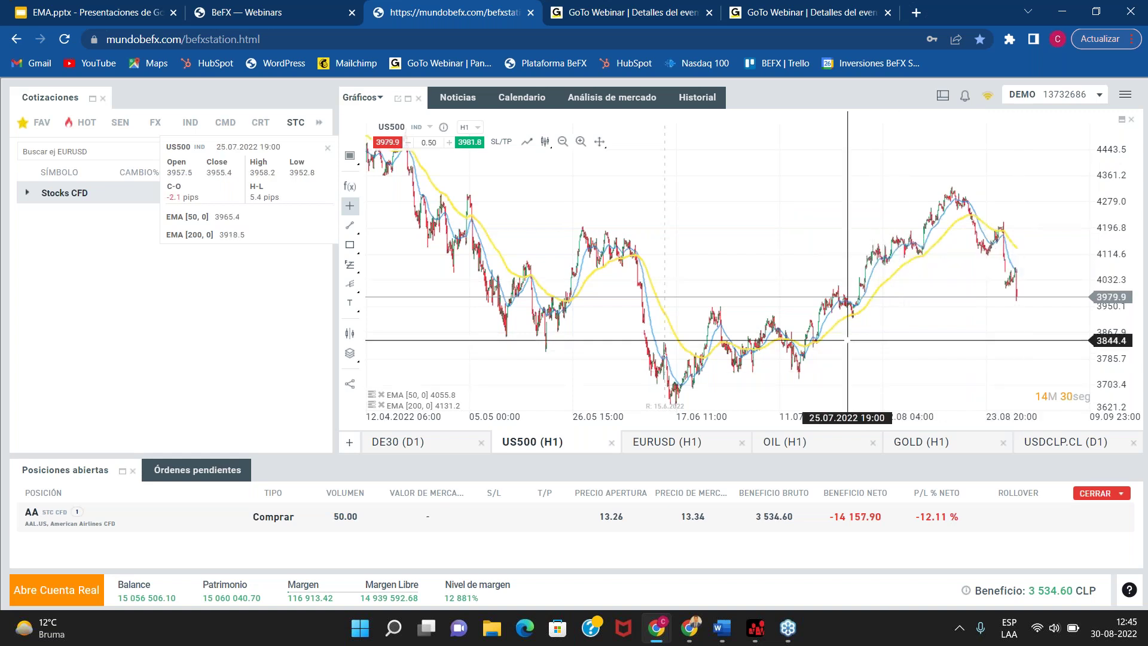
pyautogui.moveTo(813, 337)
pyautogui.mouseDown()
pyautogui.moveTo(868, 276)
pyautogui.moveTo(963, 211)
pyautogui.mouseUp()
pyautogui.moveTo(634, 256); pyautogui.dragTo(702, 360)
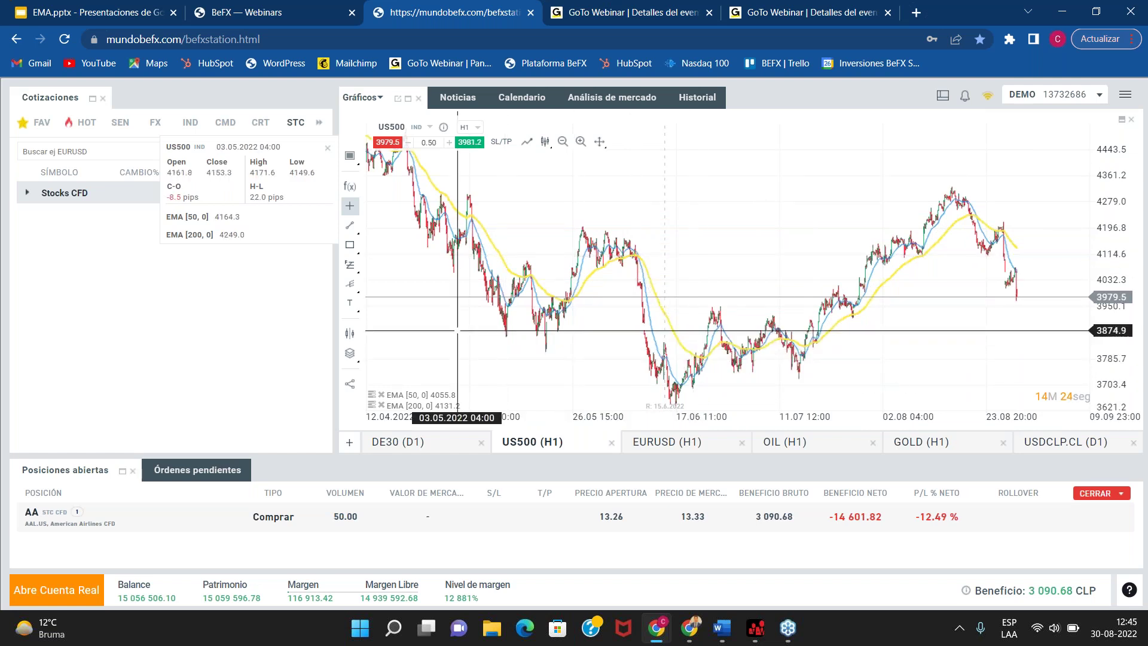
# Step: Examine the EMA 50 and EMA 200 crossovers between February and June 2022 on the US500 H1 chart
pyautogui.click(447, 324)
pyautogui.moveTo(447, 324); pyautogui.dragTo(755, 377)
pyautogui.click(697, 248)
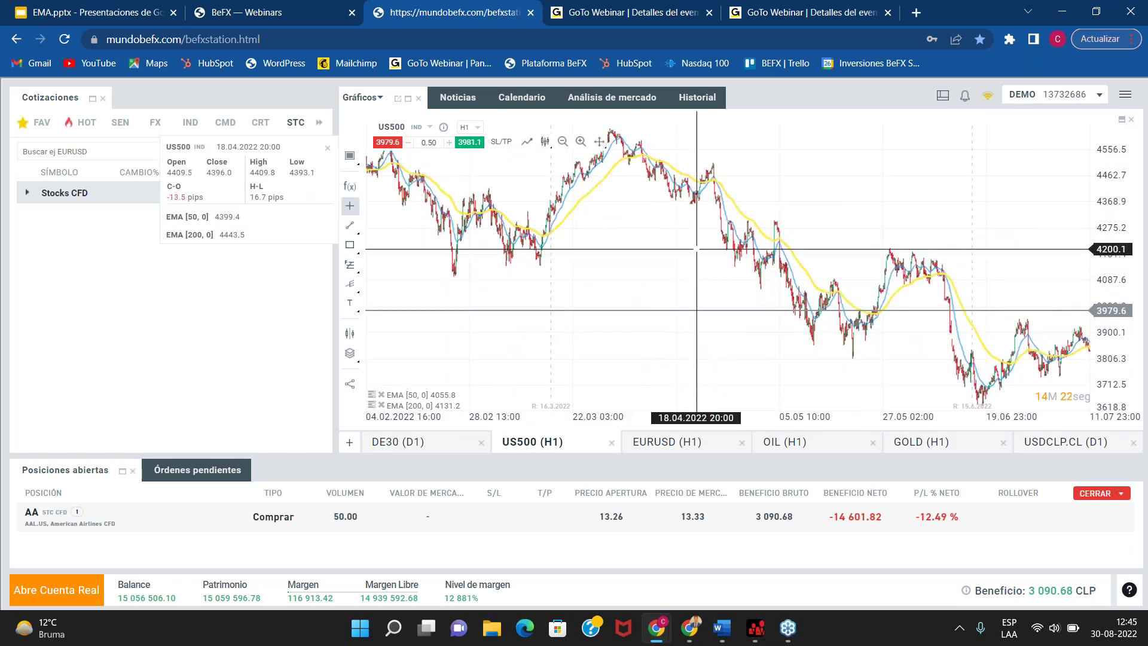
pyautogui.moveTo(651, 159); pyautogui.dragTo(865, 324)
pyautogui.moveTo(547, 229); pyautogui.dragTo(642, 153)
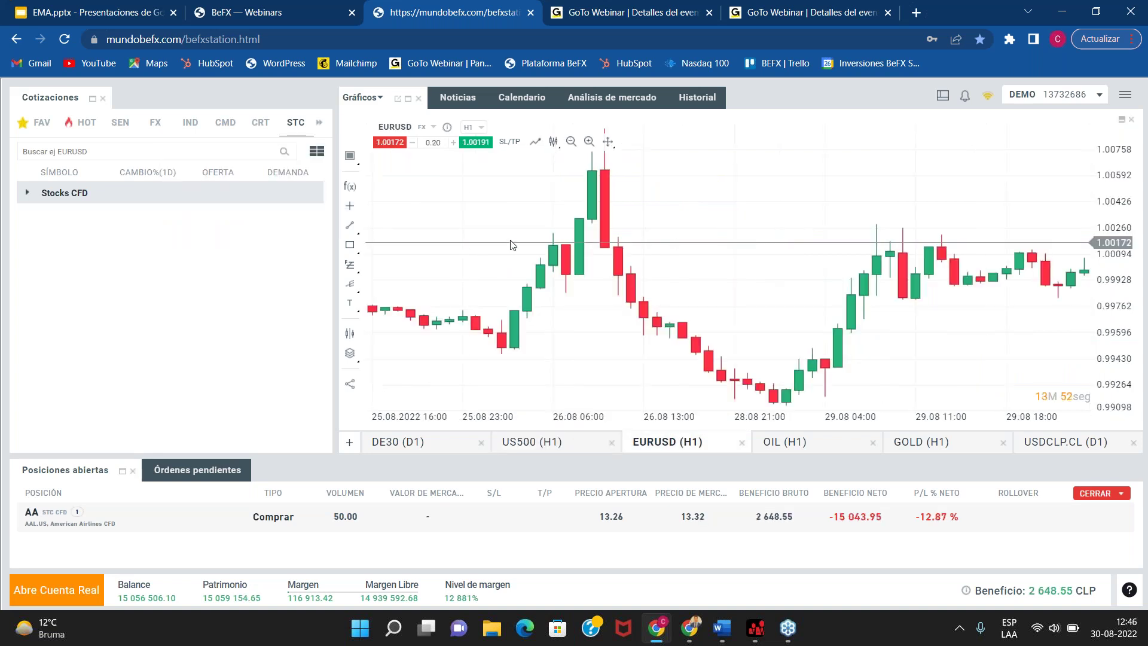
# Step: Add a 200-period exponential moving average to the EURUSD H1 chart
pyautogui.click(350, 186)
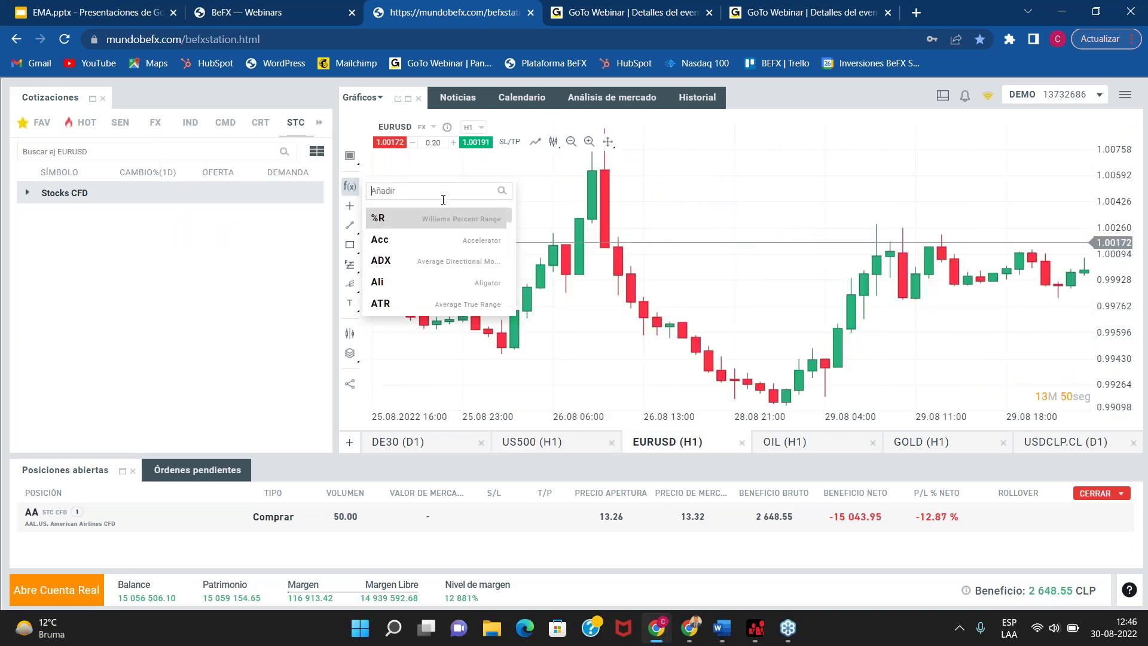
pyautogui.write('ema')
pyautogui.click(428, 215)
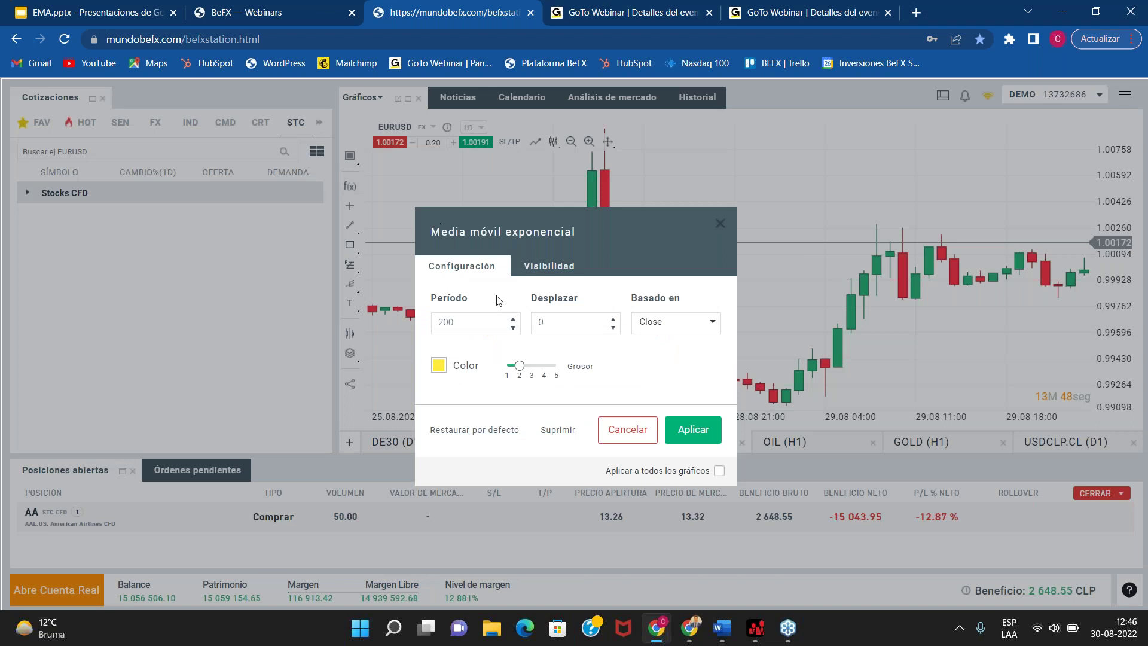
pyautogui.click(486, 325)
pyautogui.click(693, 429)
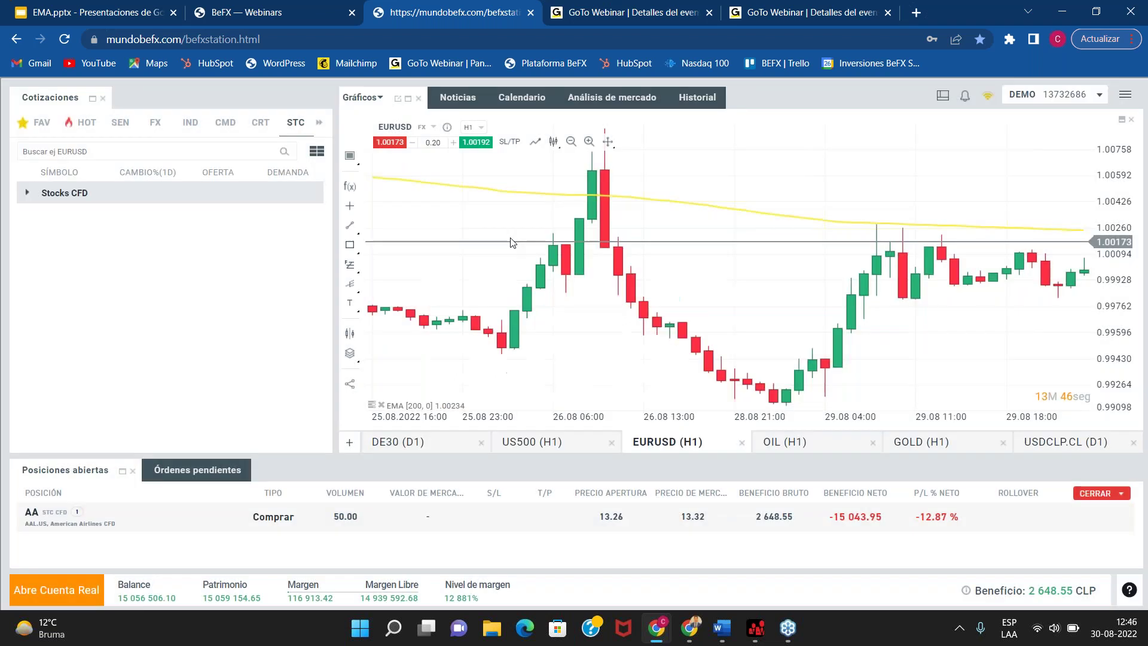
# Step: Add a second exponential moving average to the EURUSD H1 chart with period 50, blue colour and thickness 1
pyautogui.click(349, 186)
pyautogui.write('ema')
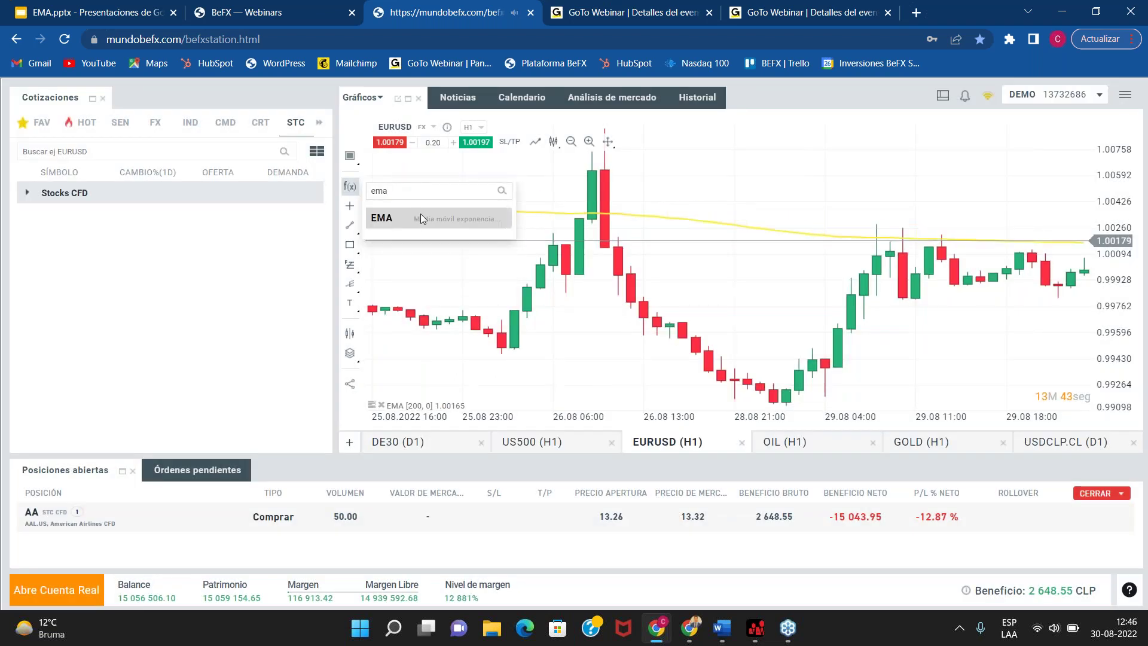
pyautogui.click(421, 215)
pyautogui.doubleClick(446, 323)
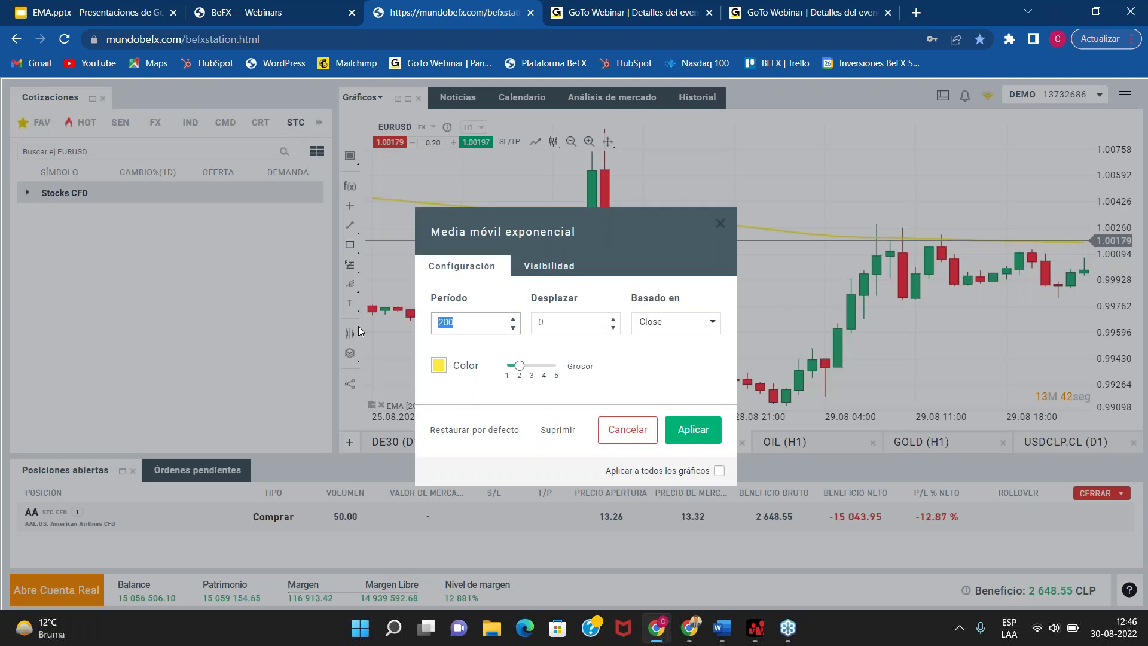
pyautogui.write('50')
pyautogui.click(439, 366)
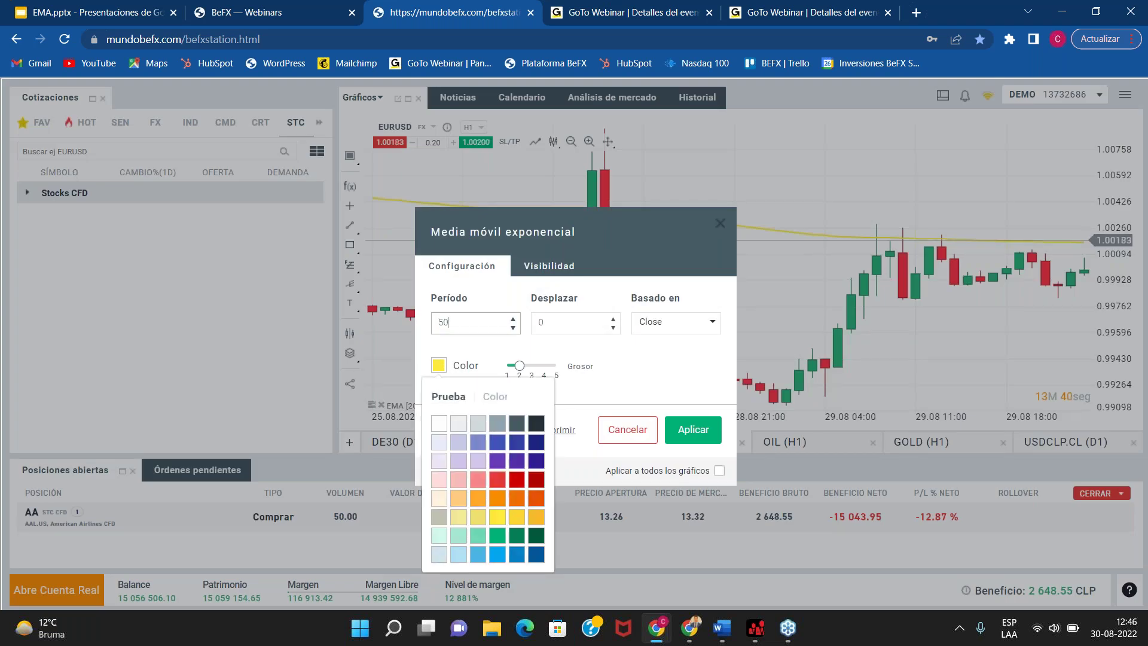
pyautogui.click(496, 556)
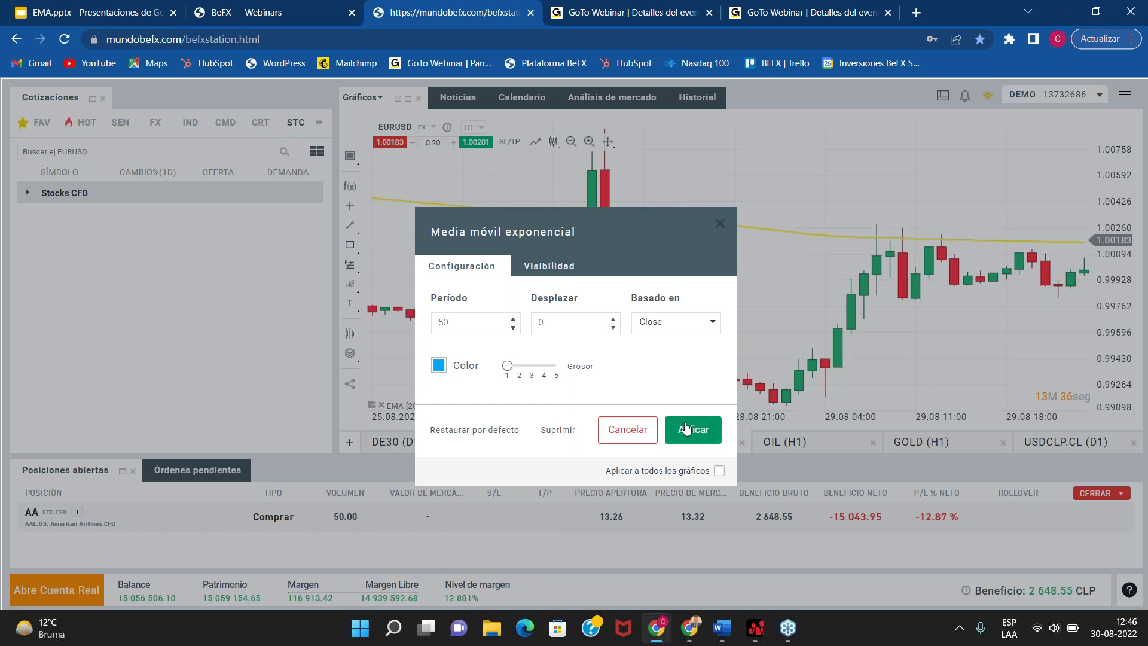
pyautogui.click(695, 428)
# Step: Delete the orange rectangle over late July 2022 and the vertical line at 09.08.2022 17:00 from the EURUSD chart
pyautogui.scroll(-5, 891, 285)
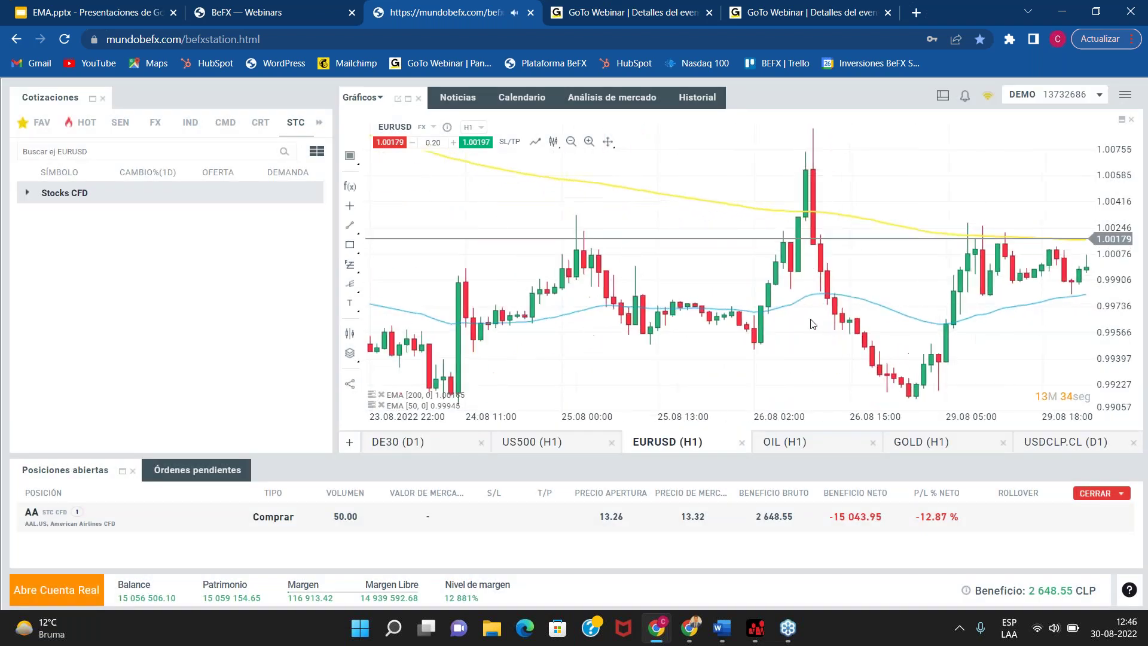
pyautogui.scroll(-4, 763, 310)
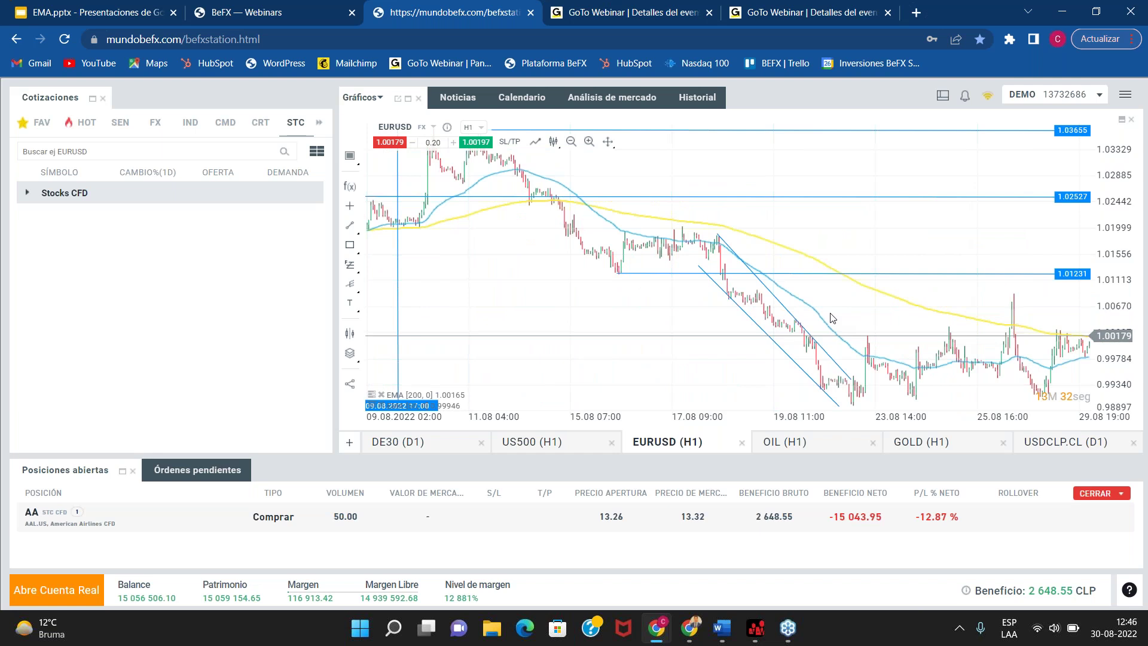
pyautogui.scroll(-1, 740, 322)
pyautogui.click(441, 259)
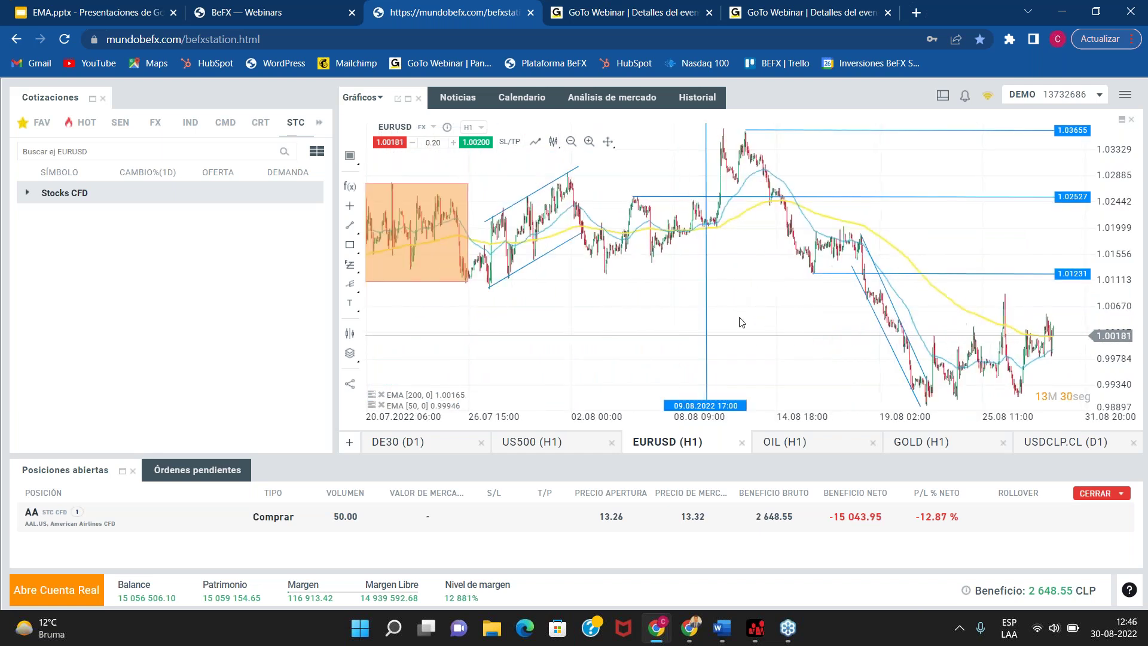
pyautogui.press('Delete')
pyautogui.click(707, 270)
pyautogui.press('Delete')
# Step: Delete the horizontal price lines at 1.01231, 1.02527 and 1.03655
pyautogui.click(995, 274)
pyautogui.press('Delete')
pyautogui.click(990, 197)
pyautogui.press('Delete')
pyautogui.click(1000, 131)
pyautogui.press('Delete')
# Step: Delete the two rising trend lines that form the late-July 2022 channel
pyautogui.click(548, 265)
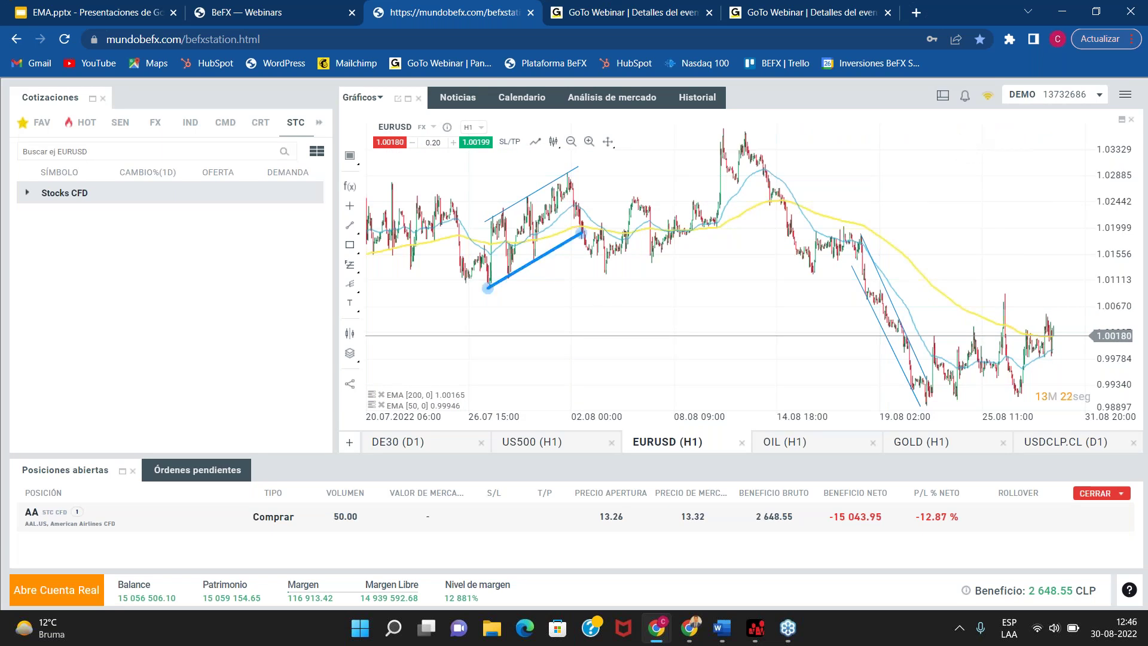
pyautogui.press('Delete')
pyautogui.click(544, 187)
pyautogui.press('Delete')
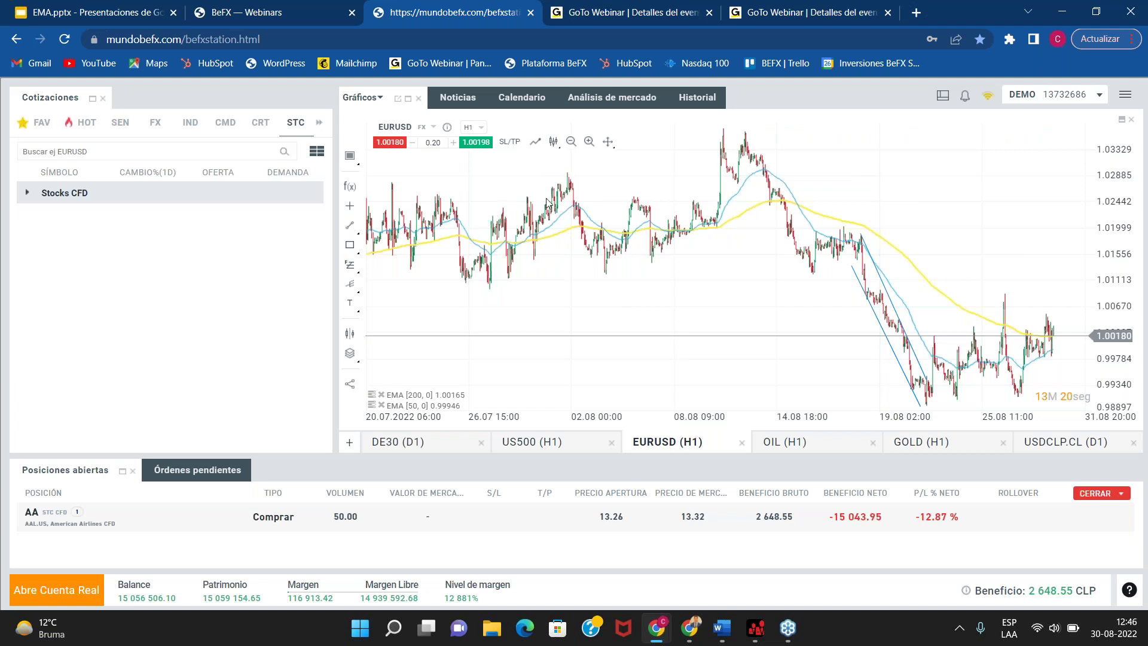
# Step: Delete the older drawings around the June and July 2022 price fall, including the orange circles
pyautogui.scroll(-5, 706, 315)
pyautogui.click(598, 384)
pyautogui.press('Delete')
pyautogui.click(585, 321)
pyautogui.press('Delete')
pyautogui.click(472, 224)
pyautogui.press('Delete')
pyautogui.click(456, 221)
pyautogui.press('Delete')
pyautogui.click(494, 196)
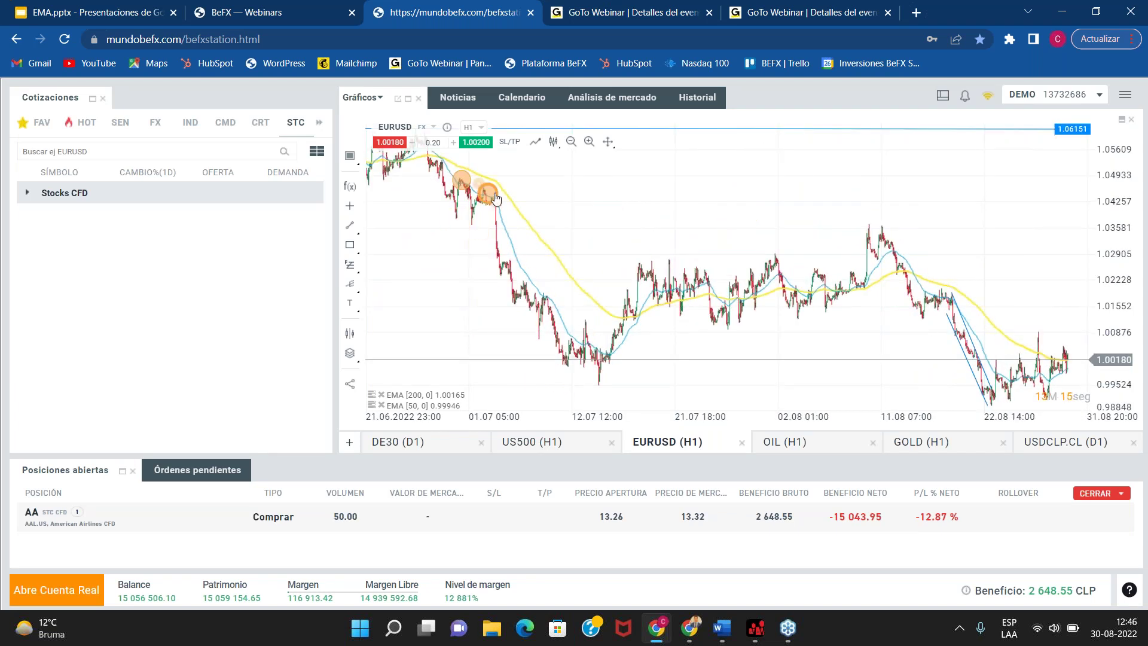
pyautogui.press('Delete')
# Step: Examine the August 2022 EMA crossovers and the price moves following them on the EURUSD H1 chart with the crosshair
pyautogui.scroll(5, 802, 339)
pyautogui.click(652, 324)
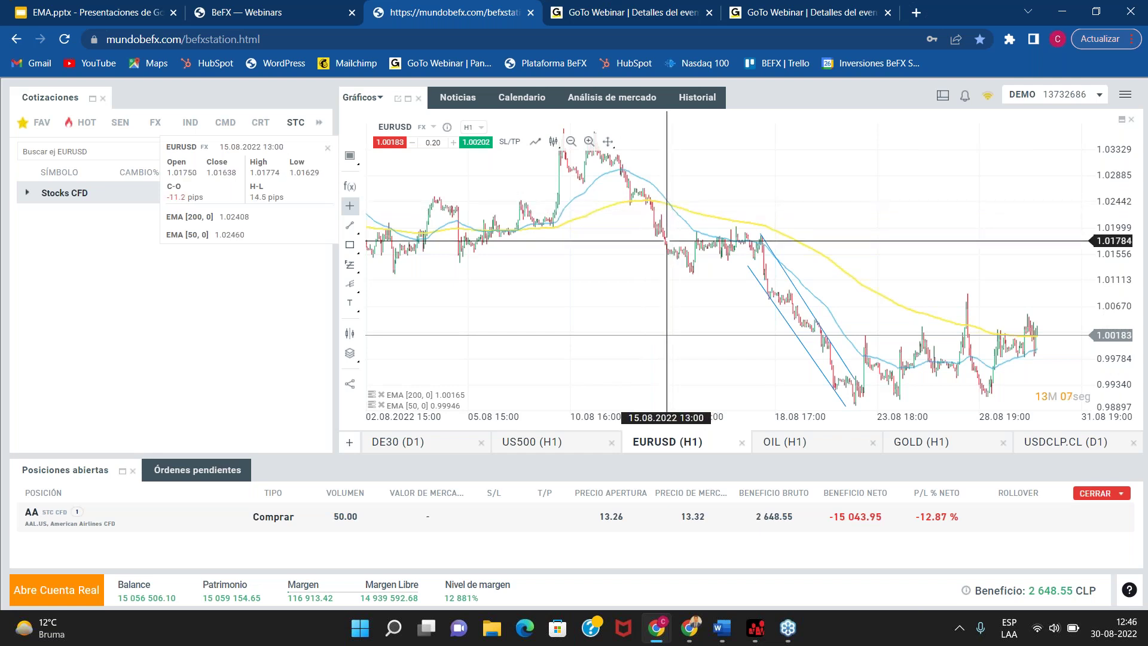
pyautogui.moveTo(671, 249); pyautogui.dragTo(1039, 349)
pyautogui.scroll(-4, 662, 307)
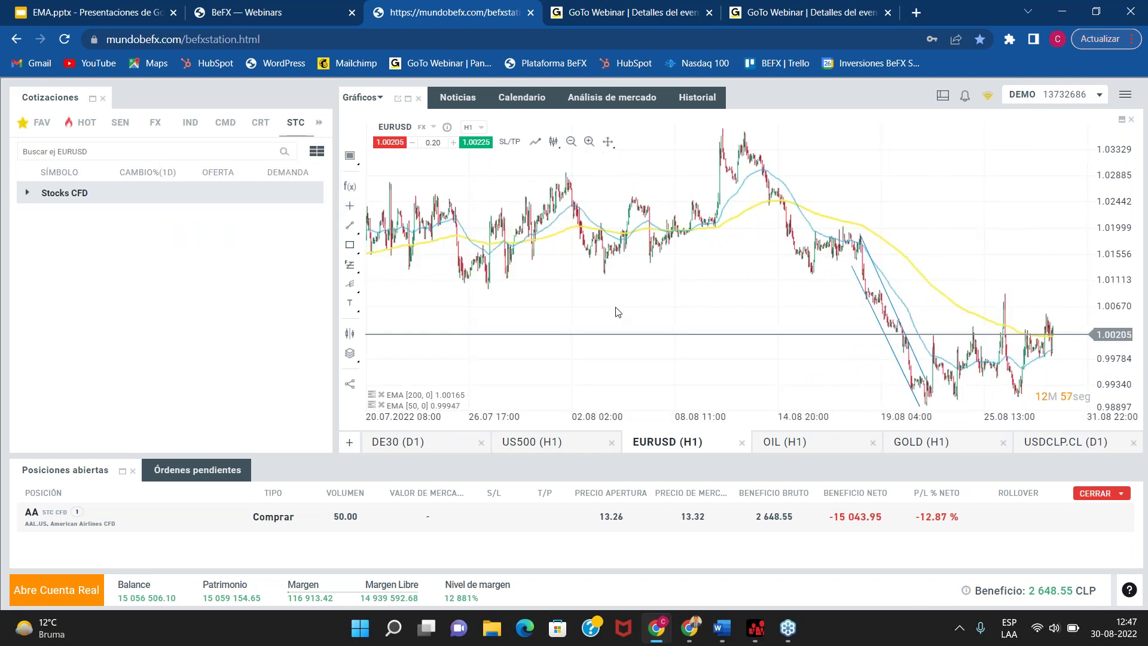
pyautogui.middleClick(709, 294)
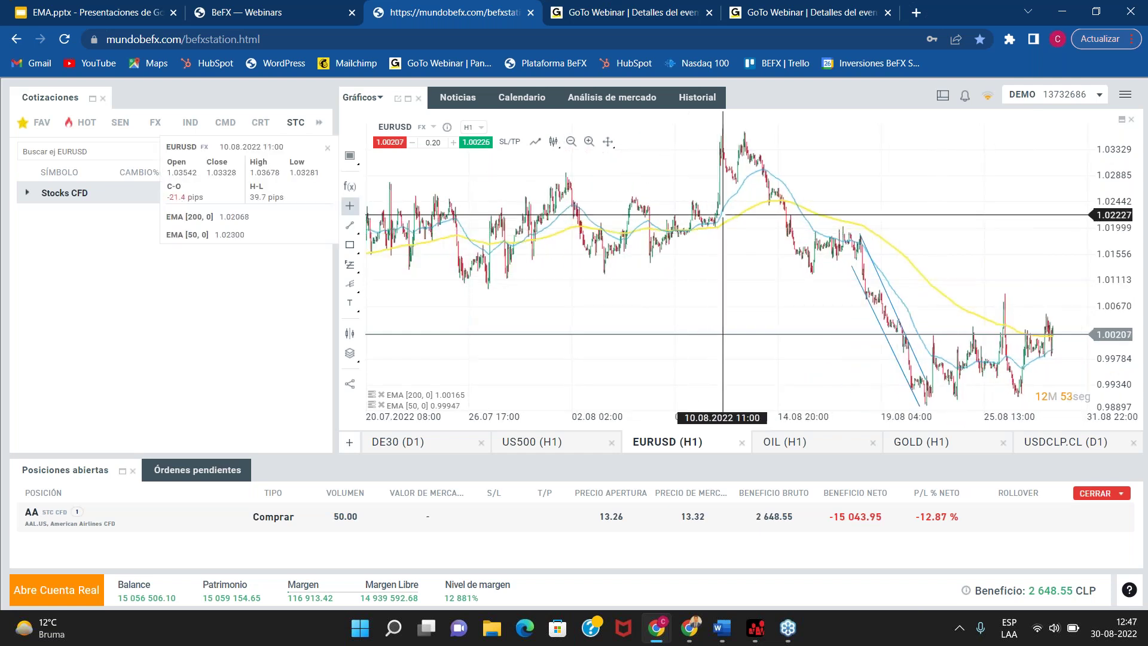
pyautogui.moveTo(718, 217); pyautogui.dragTo(745, 136)
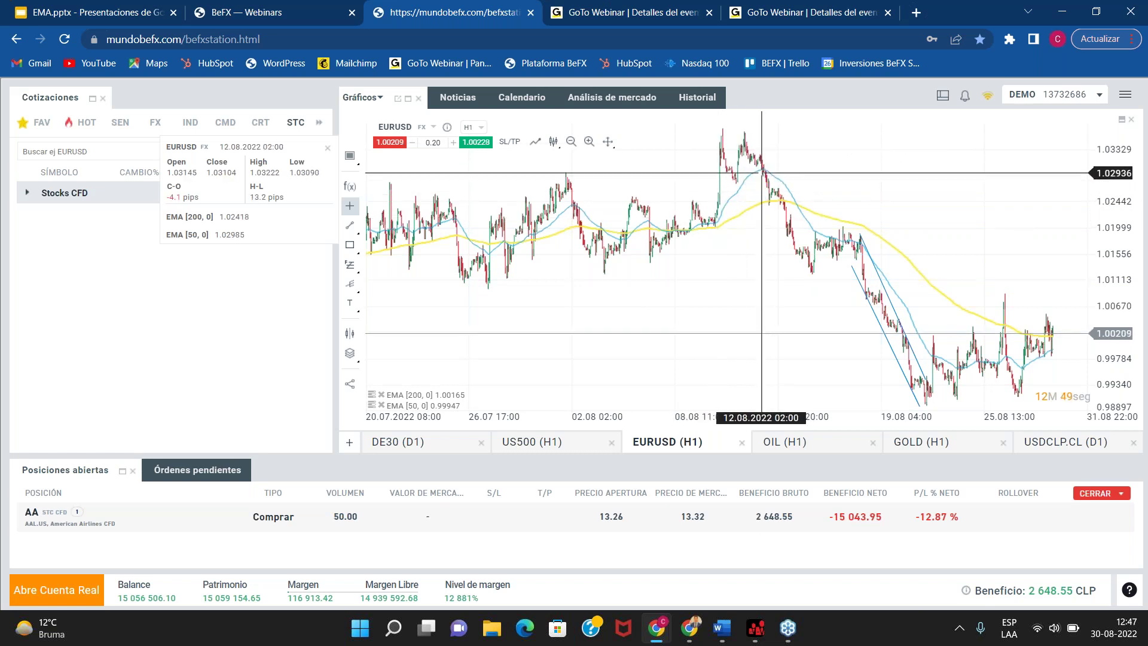
# Step: Examine the July 2022 EMA crossovers on the EURUSD H1 chart and extend the visible history back to May 2022
pyautogui.scroll(-3, 768, 161)
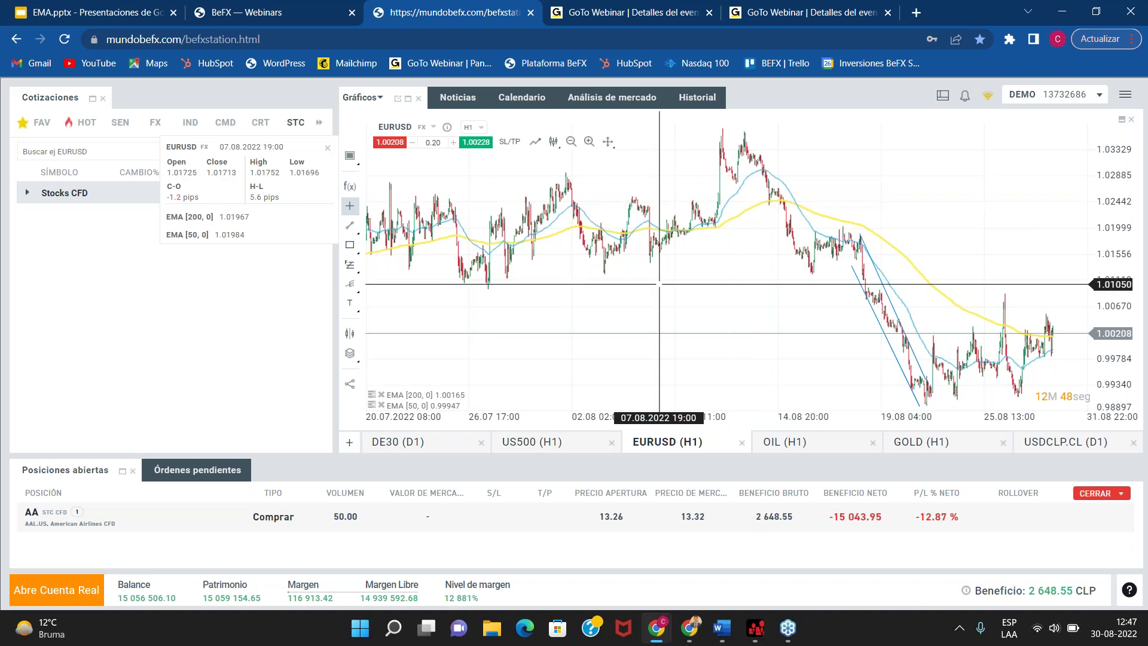
pyautogui.press('Escape')
pyautogui.scroll(-2, 648, 290)
pyautogui.middleClick(513, 279)
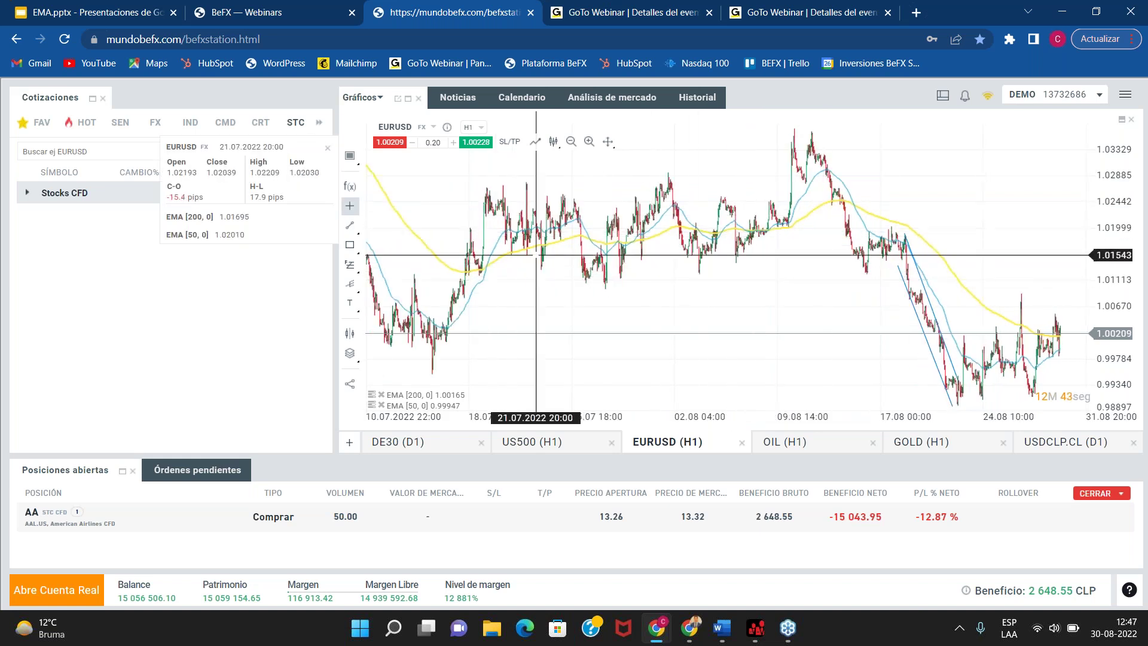
pyautogui.middleClick(751, 241)
pyautogui.scroll(-6, 632, 314)
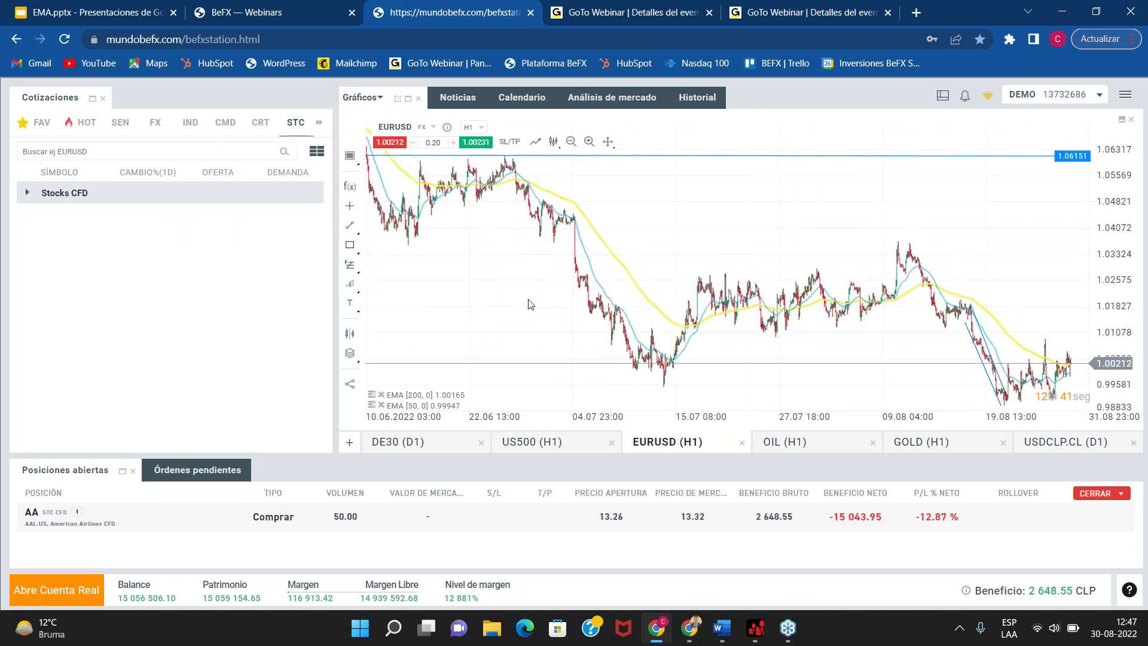
pyautogui.scroll(-1, 495, 295)
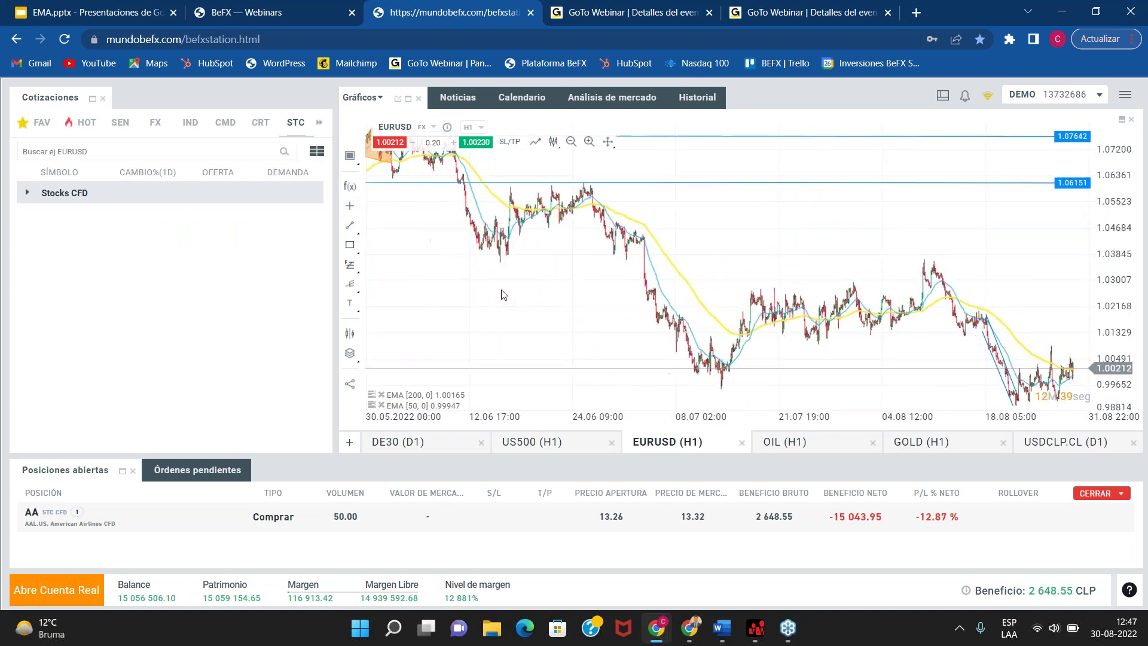
# Step: Examine the June 2022 EMA crossovers and the price falls after them on the EURUSD H1 chart, compressing the price scale
pyautogui.middleClick(550, 293)
pyautogui.moveTo(605, 212); pyautogui.dragTo(728, 361)
pyautogui.scroll(-1, 504, 245)
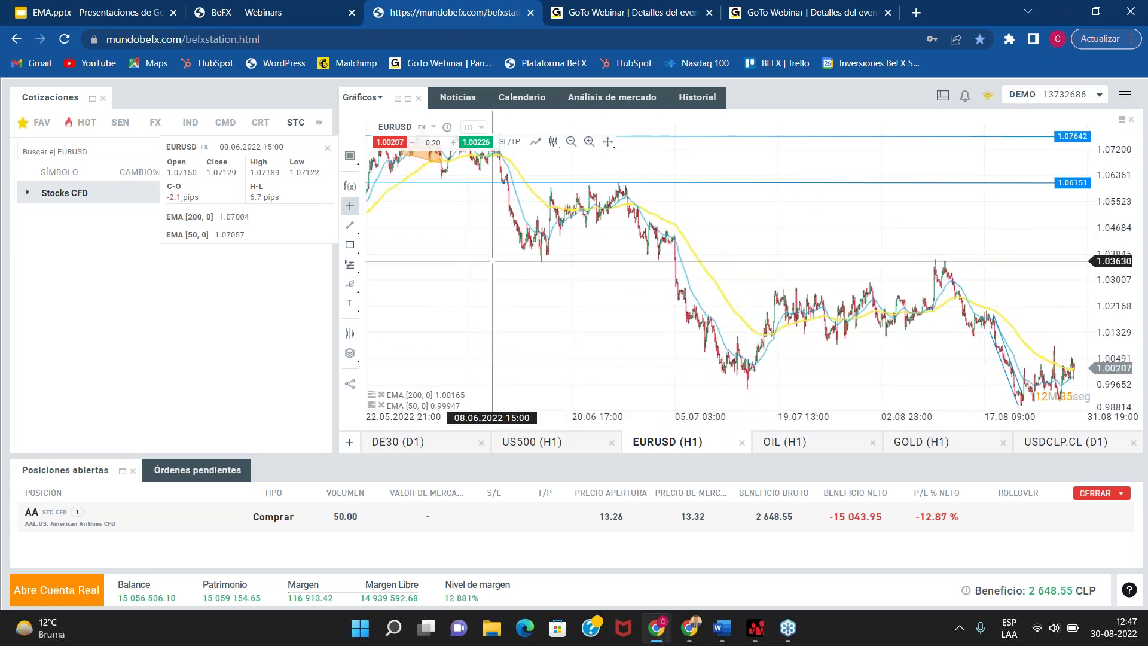
pyautogui.middleClick(552, 221)
pyautogui.scroll(-1, 551, 221)
pyautogui.moveTo(1128, 277); pyautogui.dragTo(1128, 304)
pyautogui.moveTo(879, 304); pyautogui.dragTo(851, 330)
pyautogui.middleClick(532, 285)
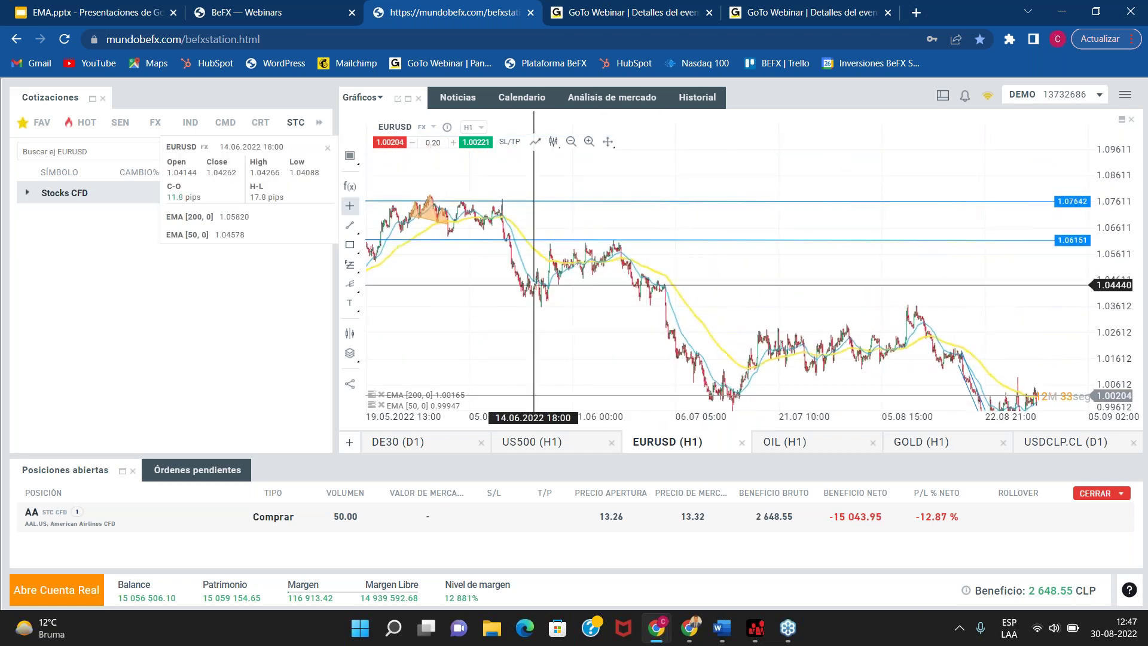
pyautogui.moveTo(499, 217)
pyautogui.mouseDown()
pyautogui.moveTo(516, 256)
pyautogui.moveTo(565, 282)
pyautogui.moveTo(581, 321)
pyautogui.mouseUp()
pyautogui.middleClick(581, 321)
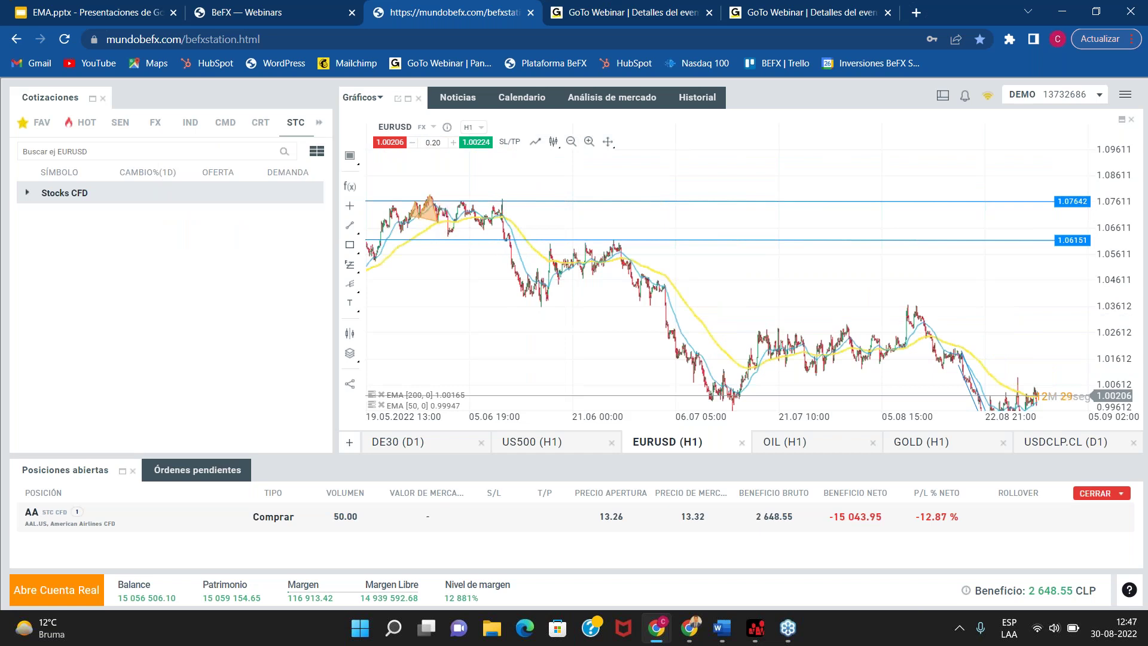
# Step: Delete the EMA 50 and the orange shape drawn at the late-May 2022 peak
pyautogui.click(448, 228)
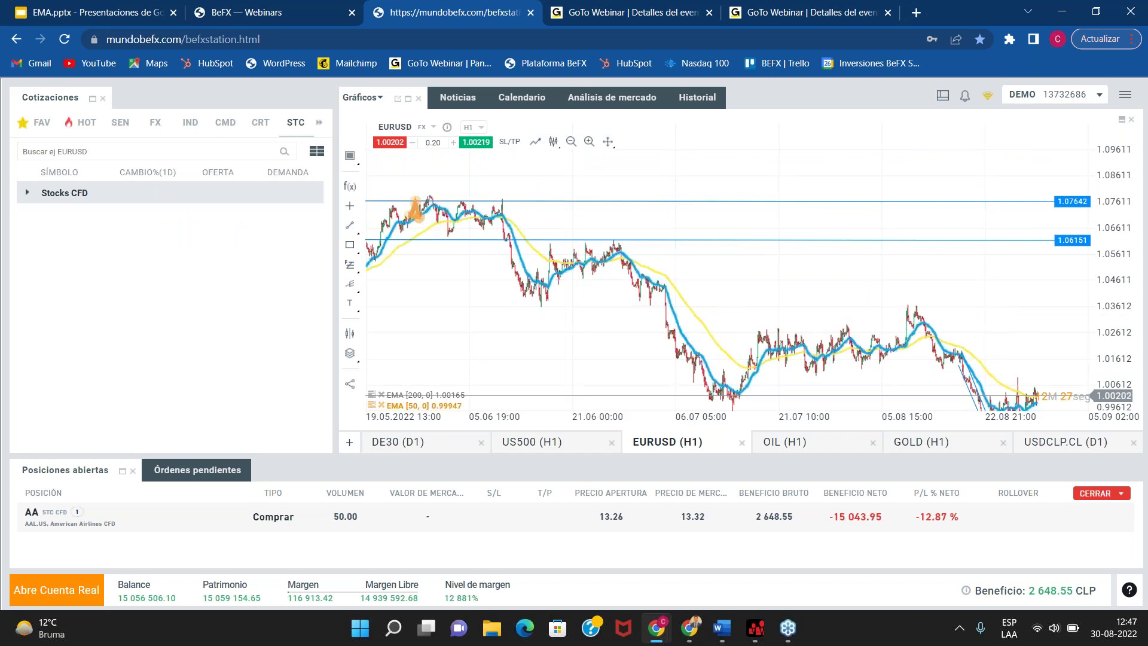
pyautogui.press('Delete')
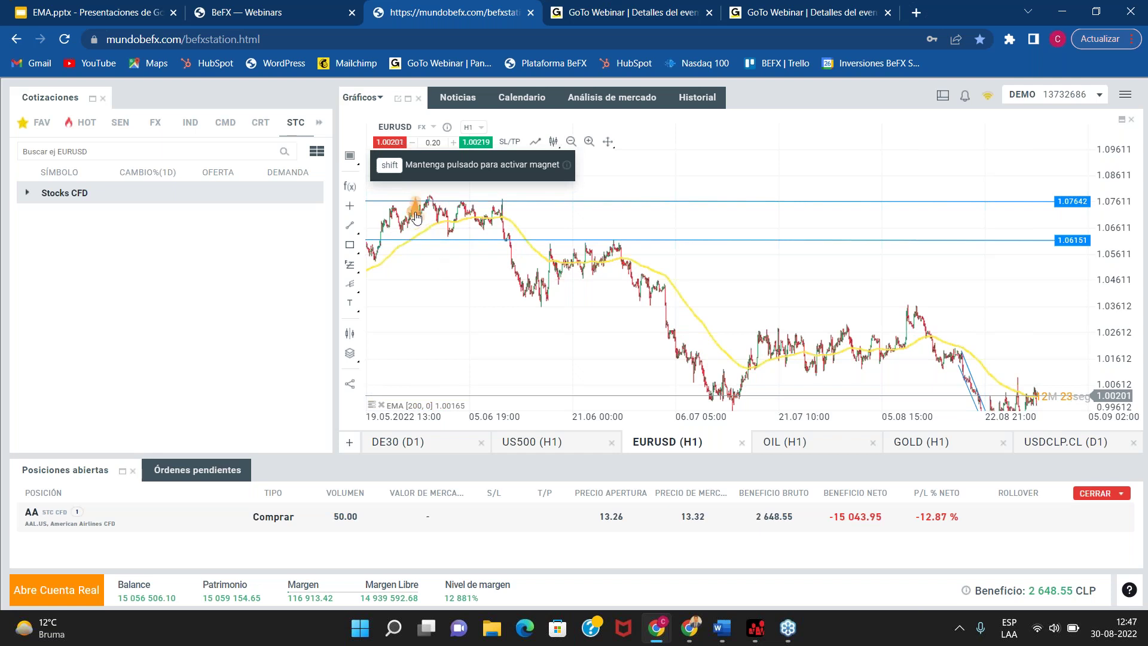
pyautogui.moveTo(418, 217)
pyautogui.mouseDown()
pyautogui.moveTo(448, 292)
pyautogui.moveTo(443, 279)
pyautogui.mouseUp()
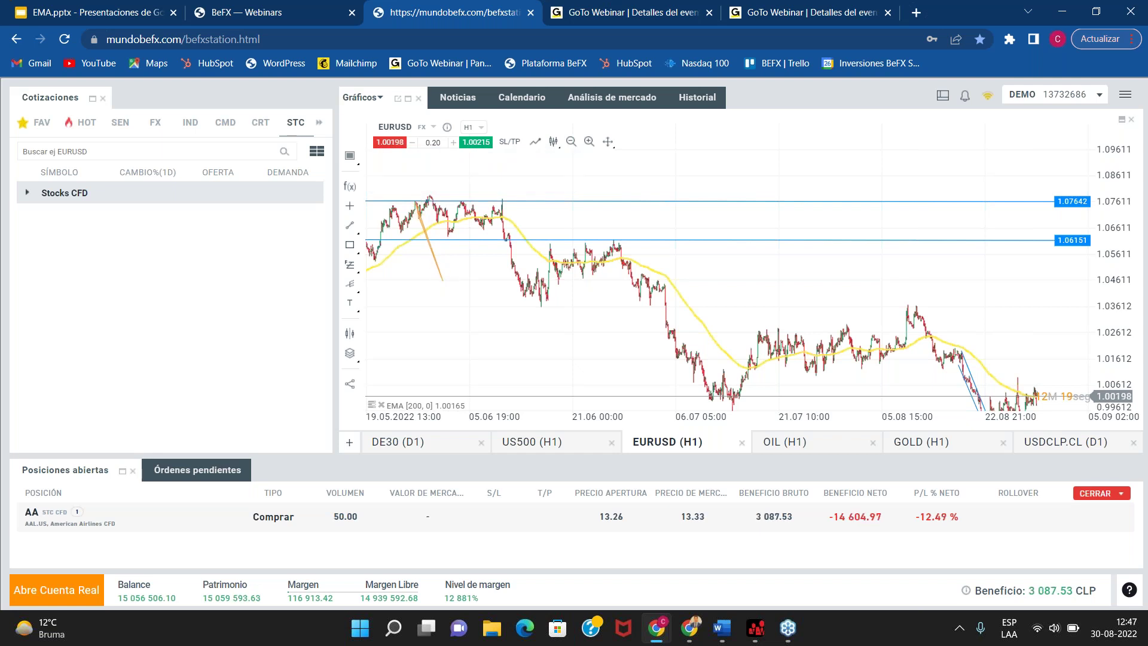
pyautogui.press('Delete')
# Step: Add the 50-period exponential moving average back to the EURUSD H1 chart
pyautogui.click(350, 186)
pyautogui.write('ema')
pyautogui.click(429, 219)
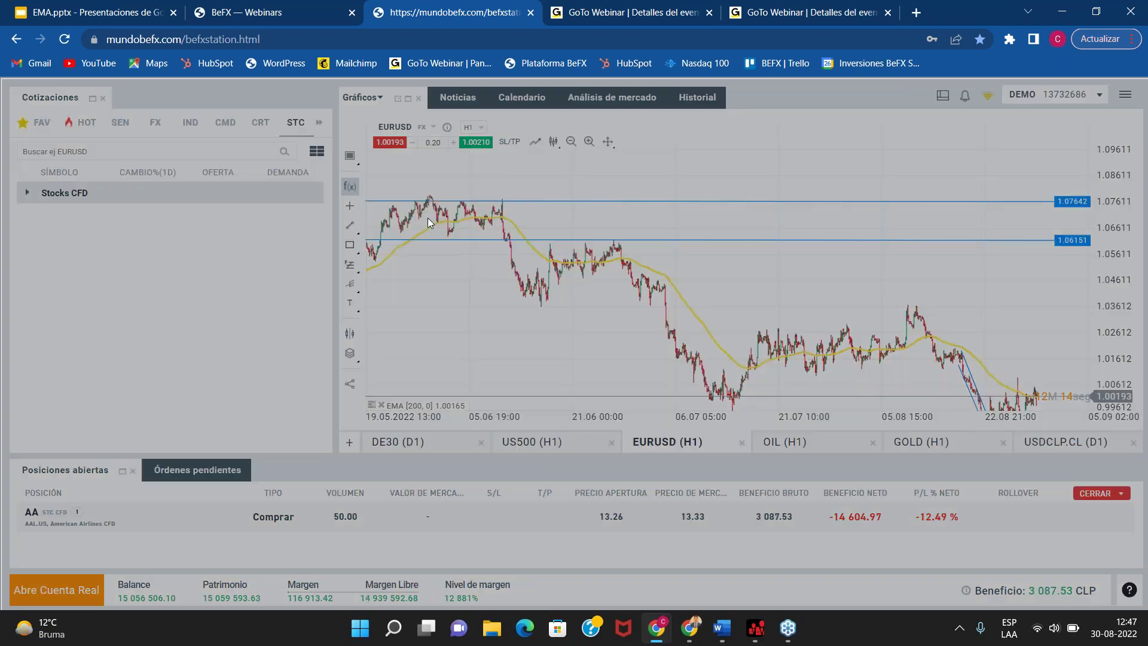
pyautogui.click(764, 430)
# Step: Set the EURUSD chart's timeframe to D1 and show the price history from January to August 2022
pyautogui.scroll(-2, 801, 288)
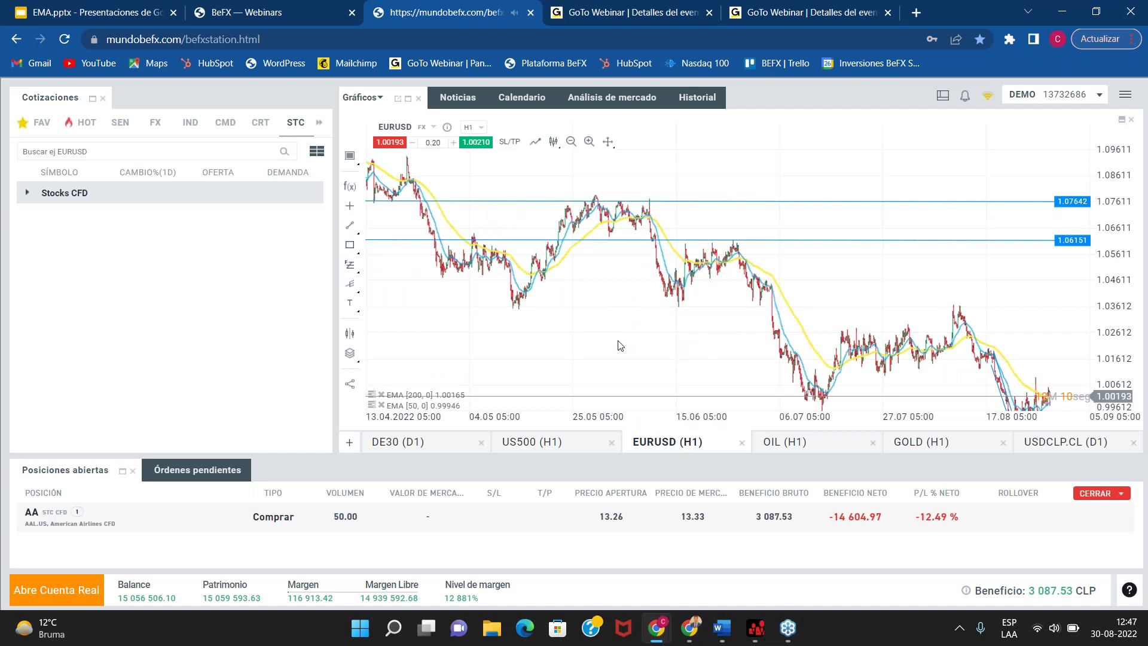
pyautogui.moveTo(586, 349); pyautogui.dragTo(732, 357)
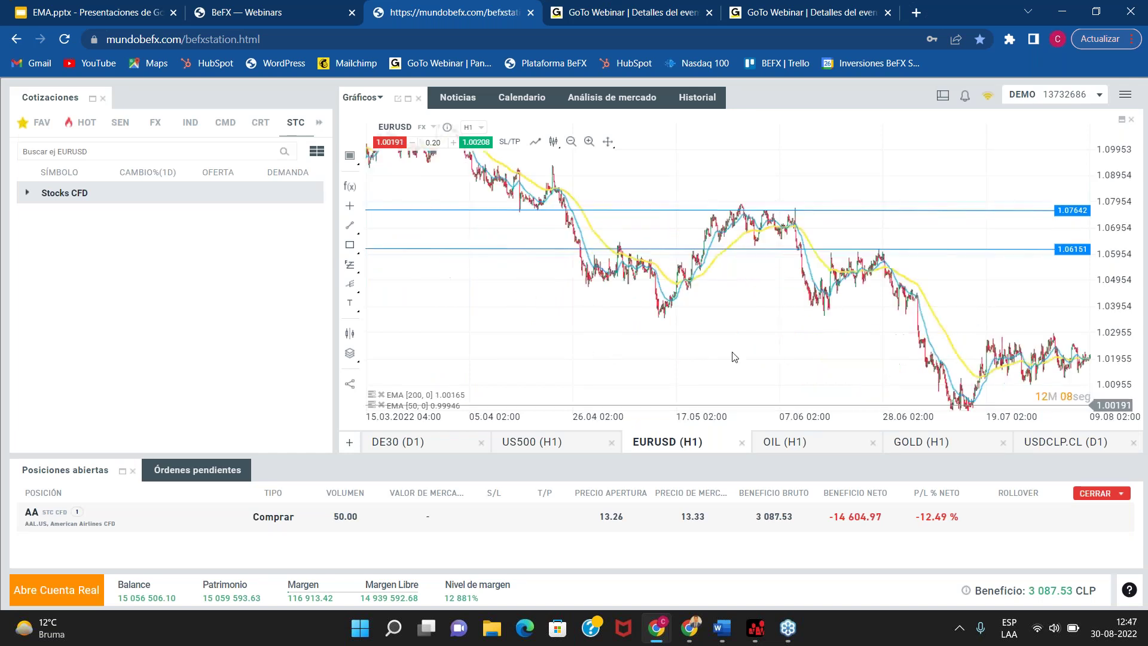
pyautogui.click(481, 128)
pyautogui.scroll(-2, 487, 167)
pyautogui.click(481, 192)
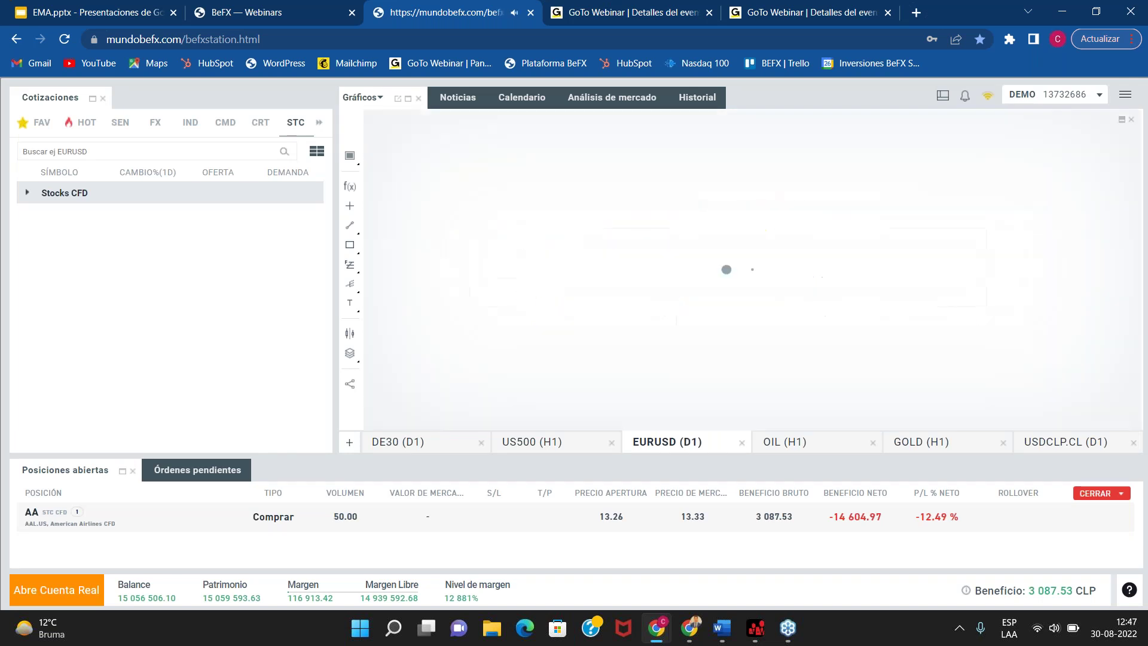
pyautogui.scroll(-10, 901, 355)
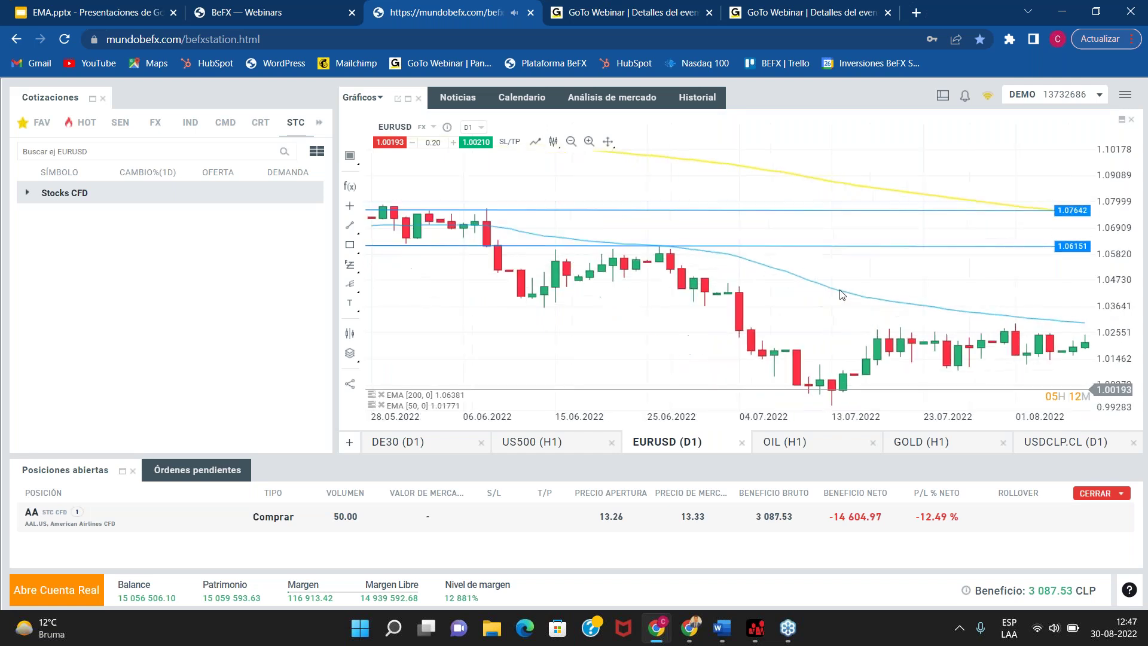
pyautogui.scroll(-10, 900, 354)
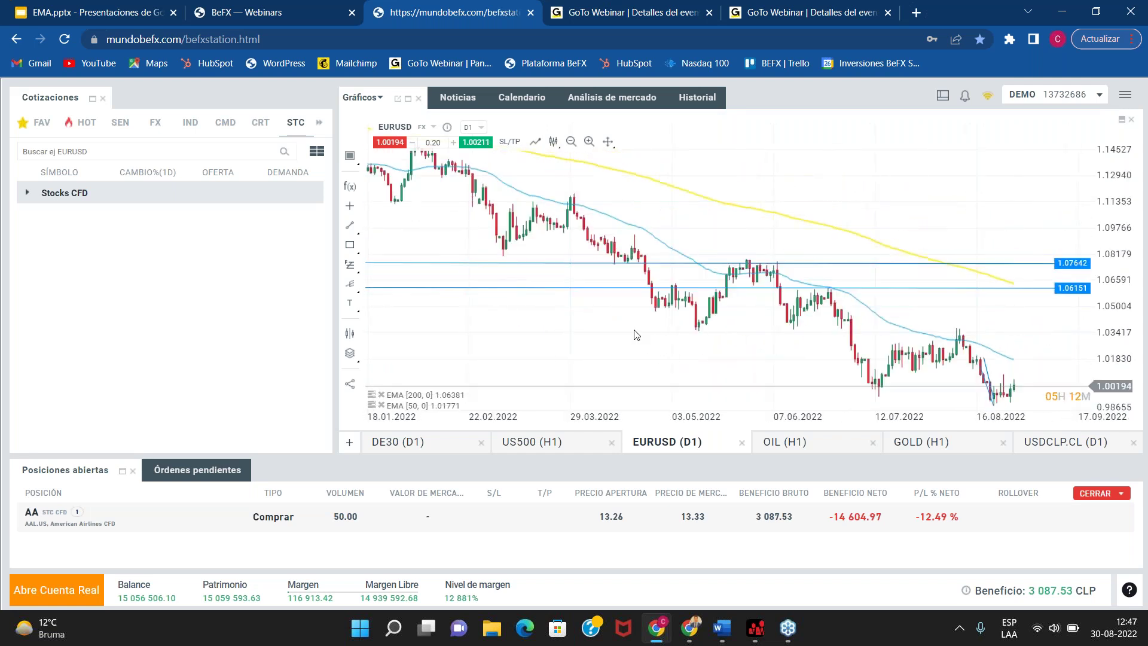
# Step: Examine the EMA 50 and EMA 200 crossovers on the EURUSD D1 chart across the 2014 to 2022 price history
pyautogui.scroll(-3, 722, 360)
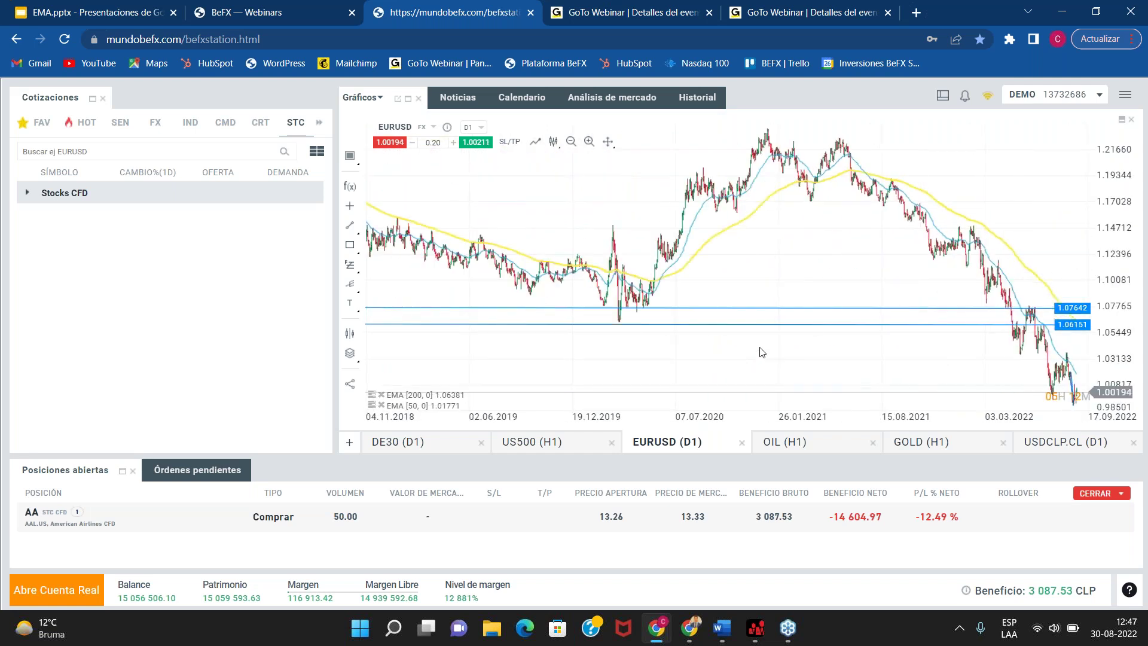
pyautogui.middleClick(800, 248)
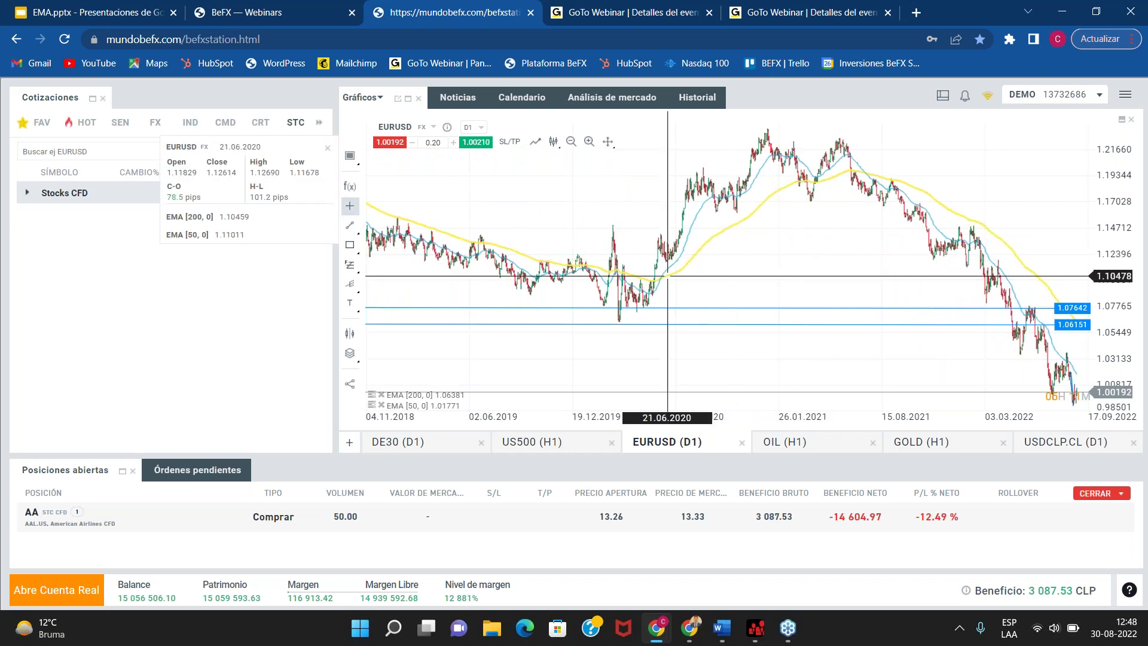
pyautogui.moveTo(666, 270); pyautogui.dragTo(831, 157)
pyautogui.moveTo(872, 191); pyautogui.dragTo(1069, 384)
pyautogui.scroll(-5, 919, 334)
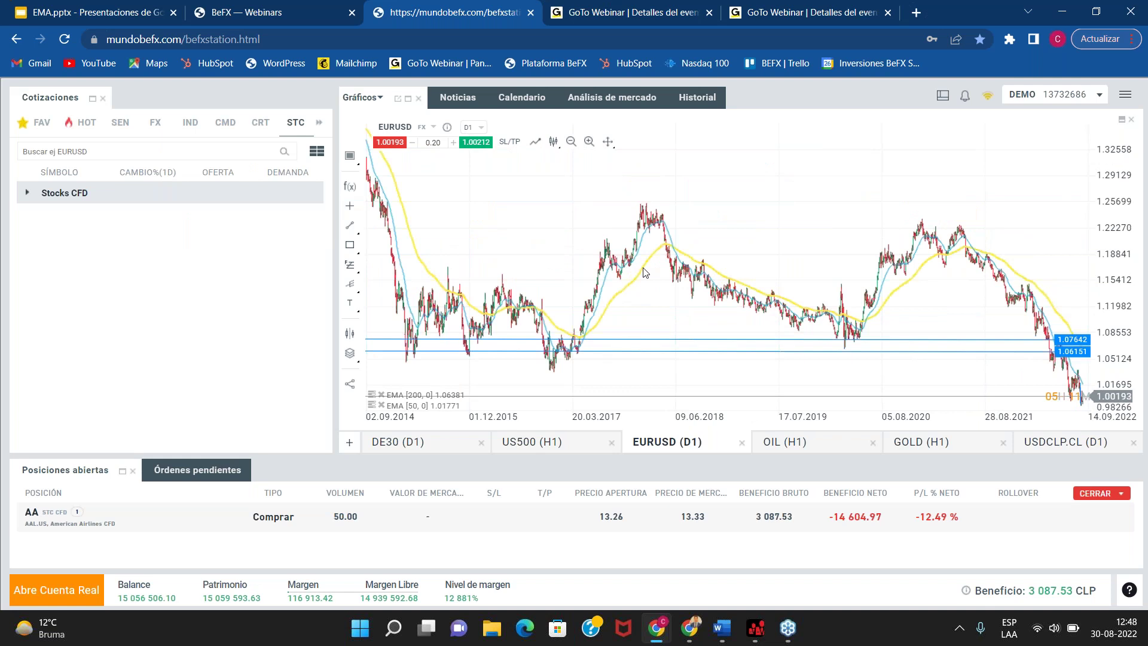
pyautogui.moveTo(673, 252); pyautogui.dragTo(867, 333)
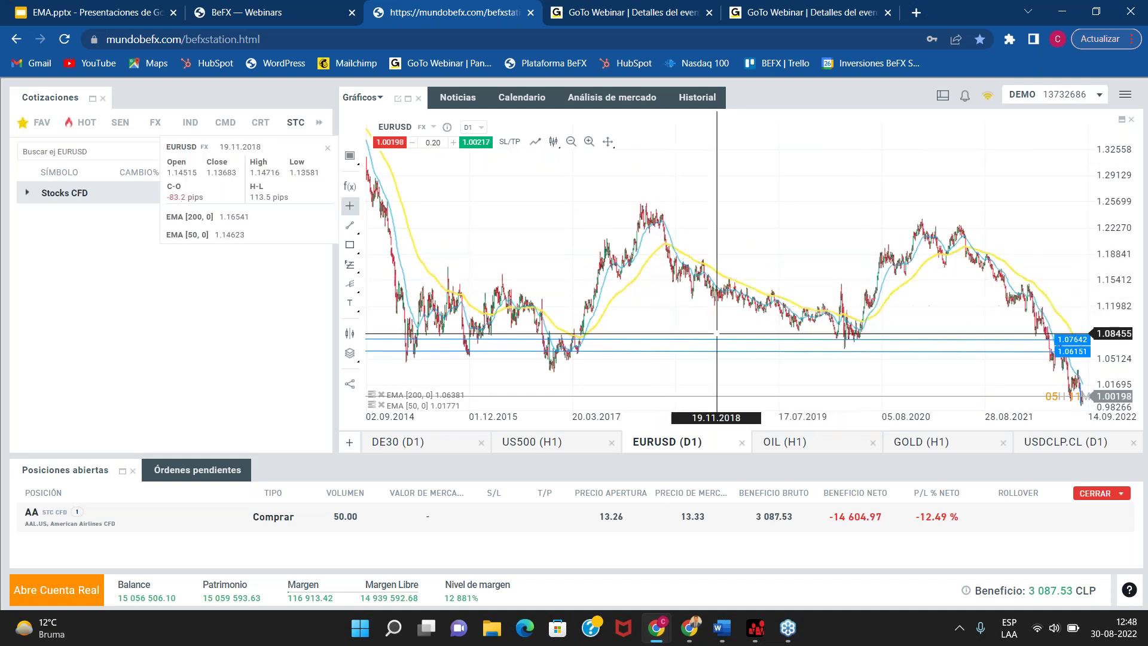
pyautogui.moveTo(586, 325); pyautogui.dragTo(660, 225)
# Step: Examine the older EURUSD D1 crossovers and price swings back to 2010, tracing them with the crosshair
pyautogui.middleClick(658, 272)
pyautogui.scroll(-1, 522, 313)
pyautogui.moveTo(592, 248); pyautogui.dragTo(781, 276)
pyautogui.moveTo(600, 217); pyautogui.dragTo(685, 366)
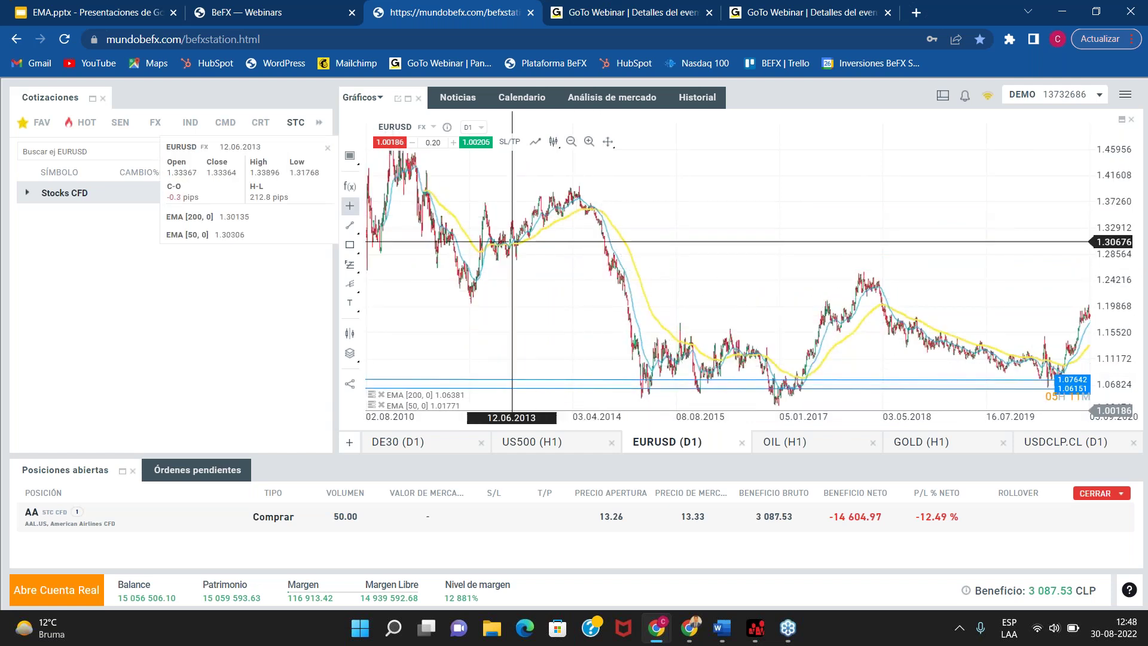
pyautogui.moveTo(491, 245); pyautogui.dragTo(575, 207)
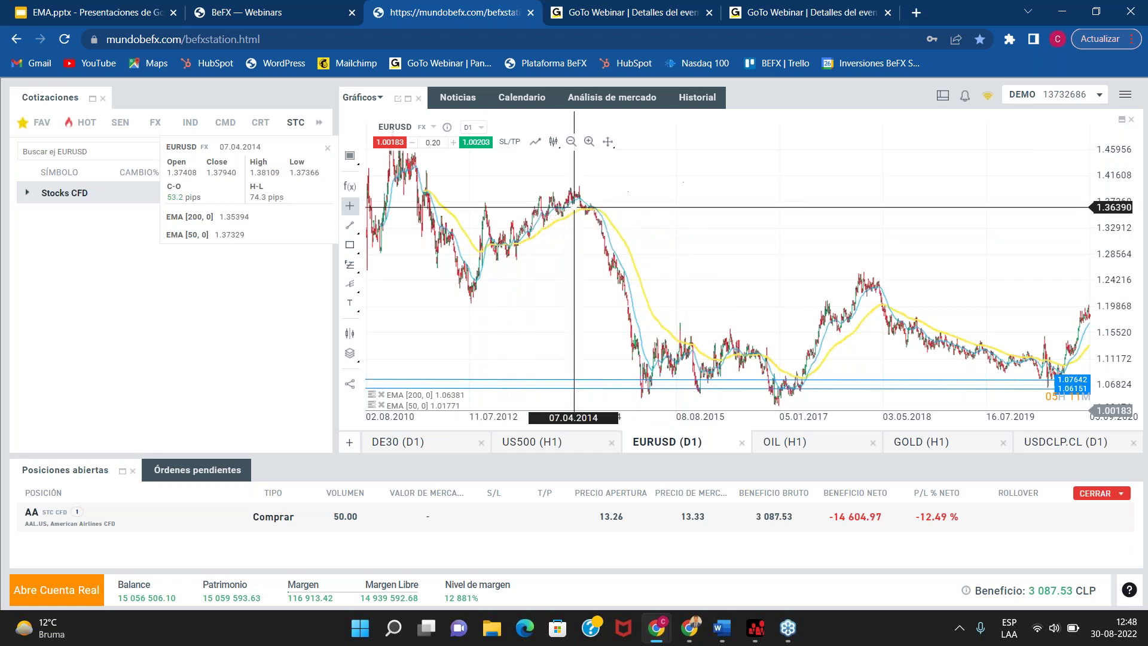
pyautogui.moveTo(424, 193); pyautogui.dragTo(479, 285)
pyautogui.click(480, 286)
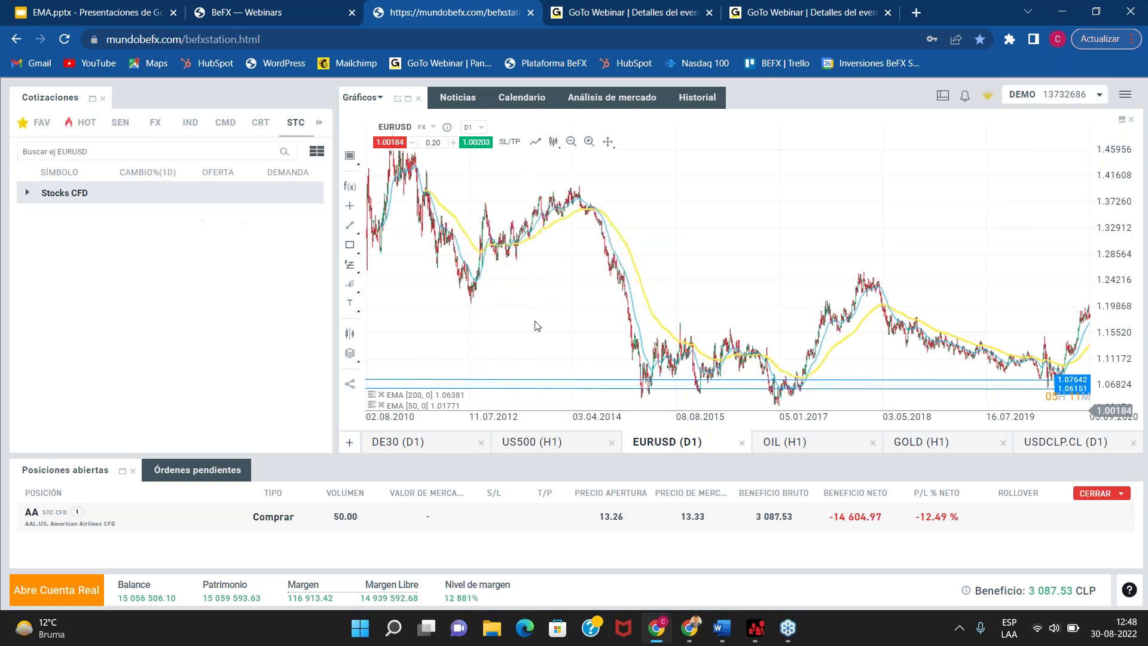
# Step: Open the DE30 chart and examine its daily price history up to August 2022
pyautogui.click(405, 447)
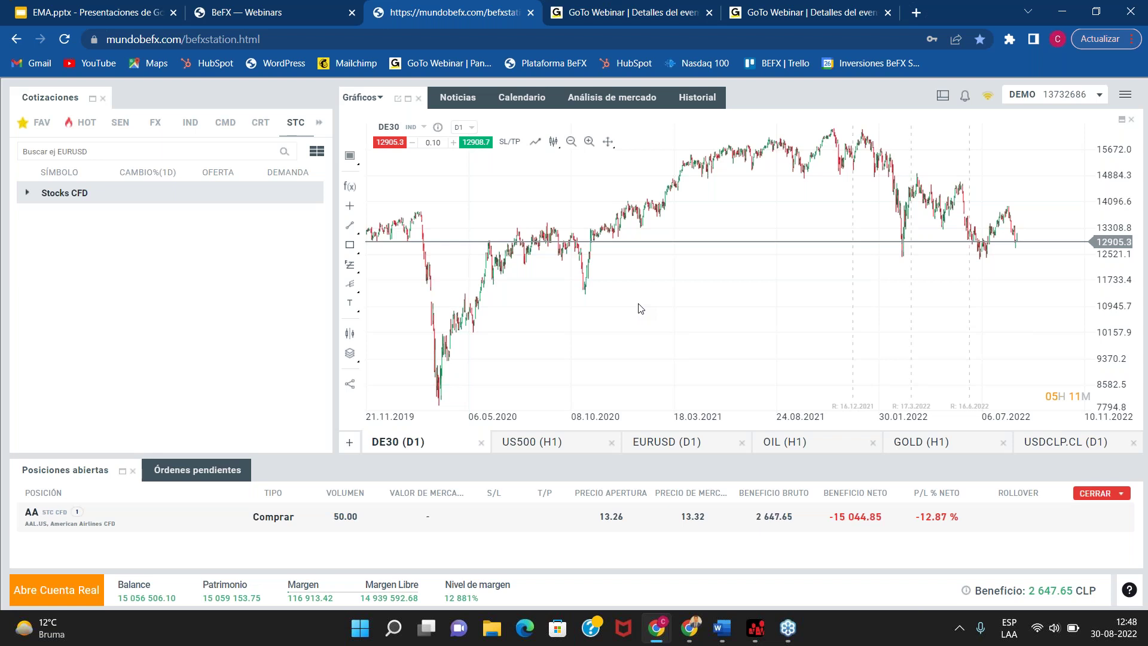
pyautogui.scroll(-2, 717, 288)
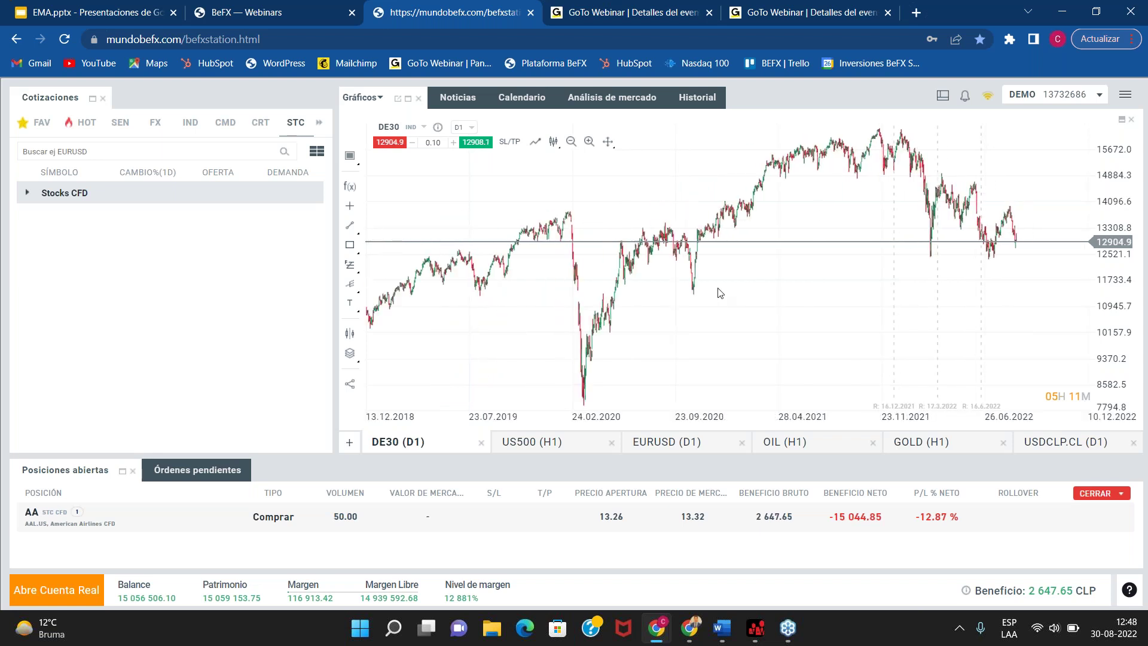
pyautogui.scroll(-1, 721, 292)
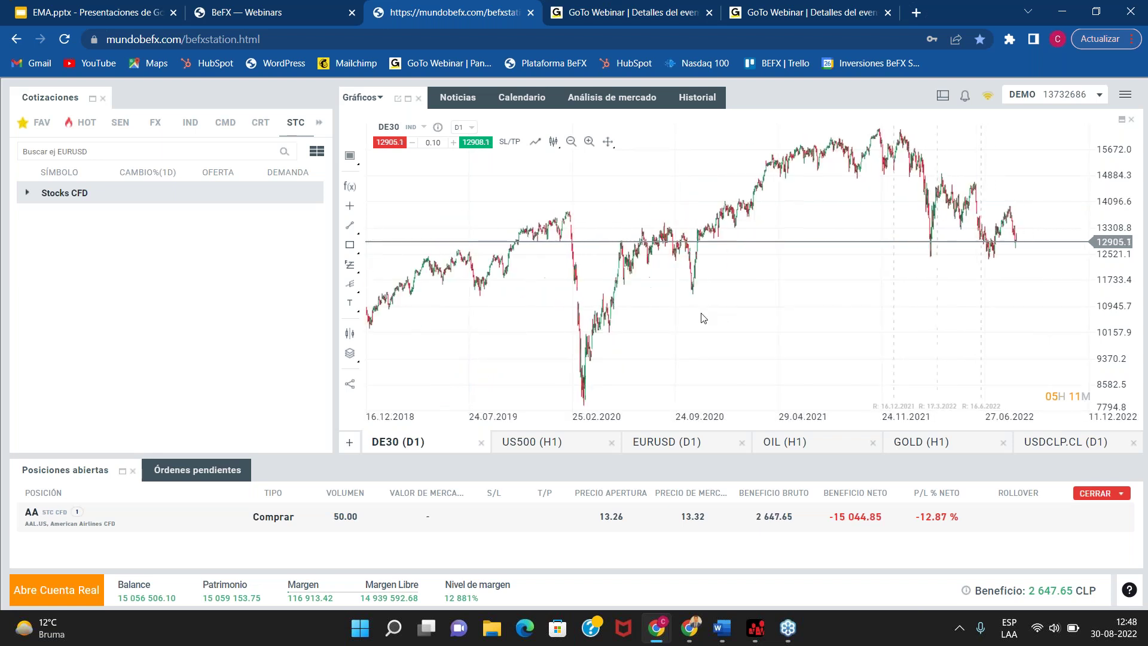
pyautogui.scroll(2, 704, 316)
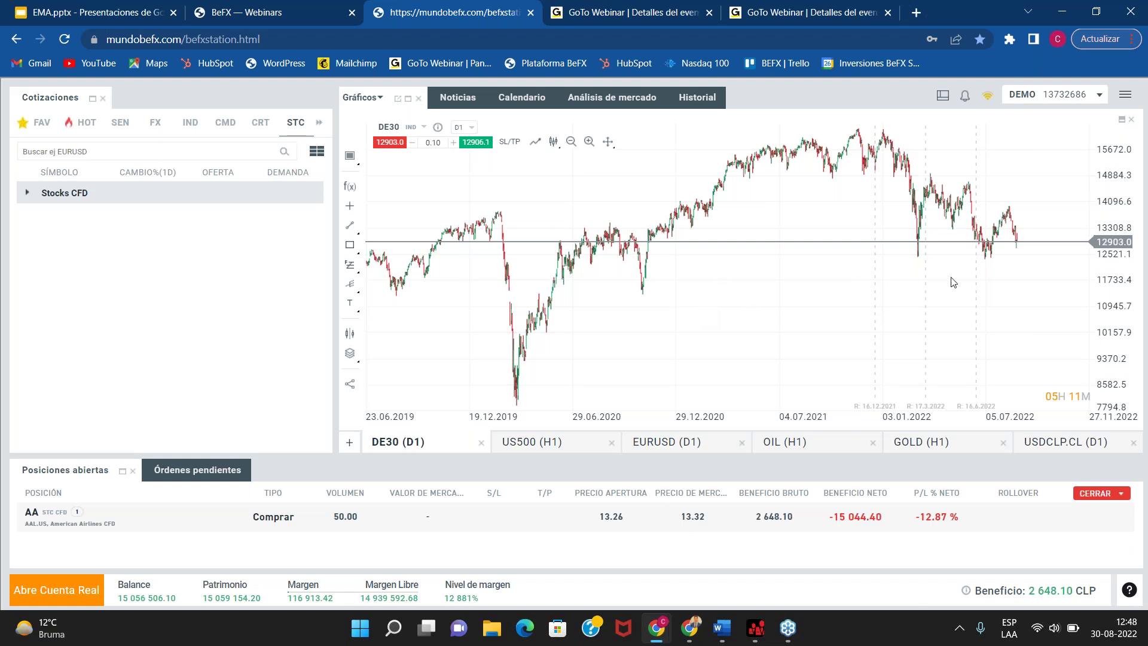
pyautogui.scroll(2, 1070, 270)
pyautogui.middleClick(1056, 311)
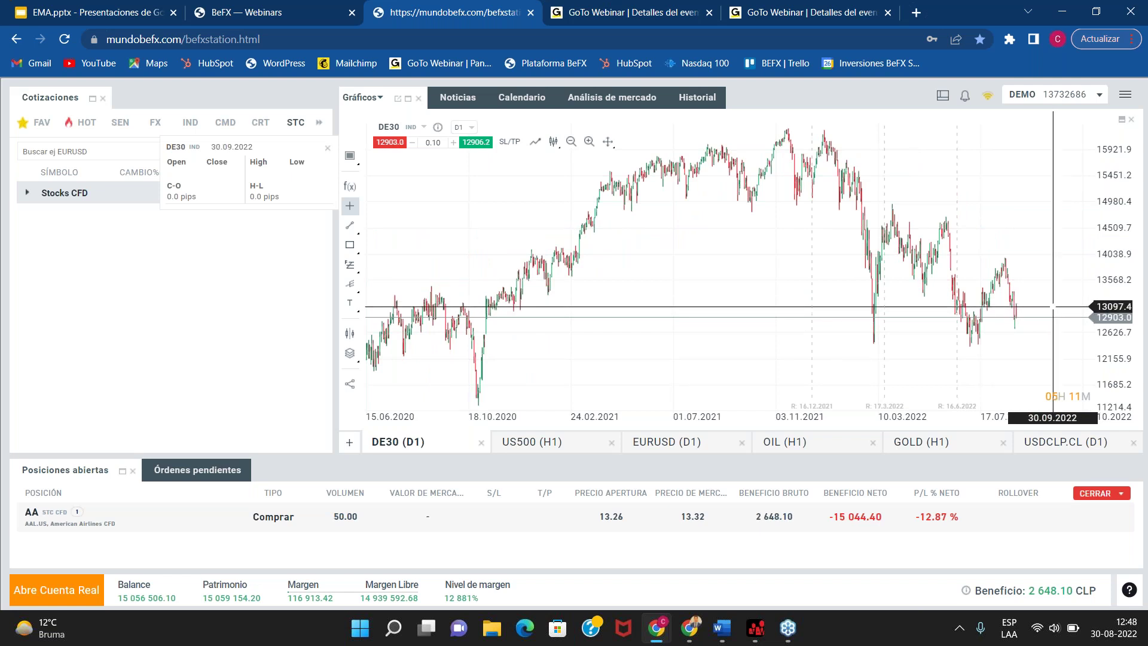
pyautogui.moveTo(1046, 318)
pyautogui.mouseDown()
pyautogui.moveTo(1051, 304)
pyautogui.moveTo(1051, 337)
pyautogui.mouseUp()
pyautogui.scroll(1, 1038, 329)
pyautogui.middleClick(1036, 331)
pyautogui.scroll(1, 1051, 344)
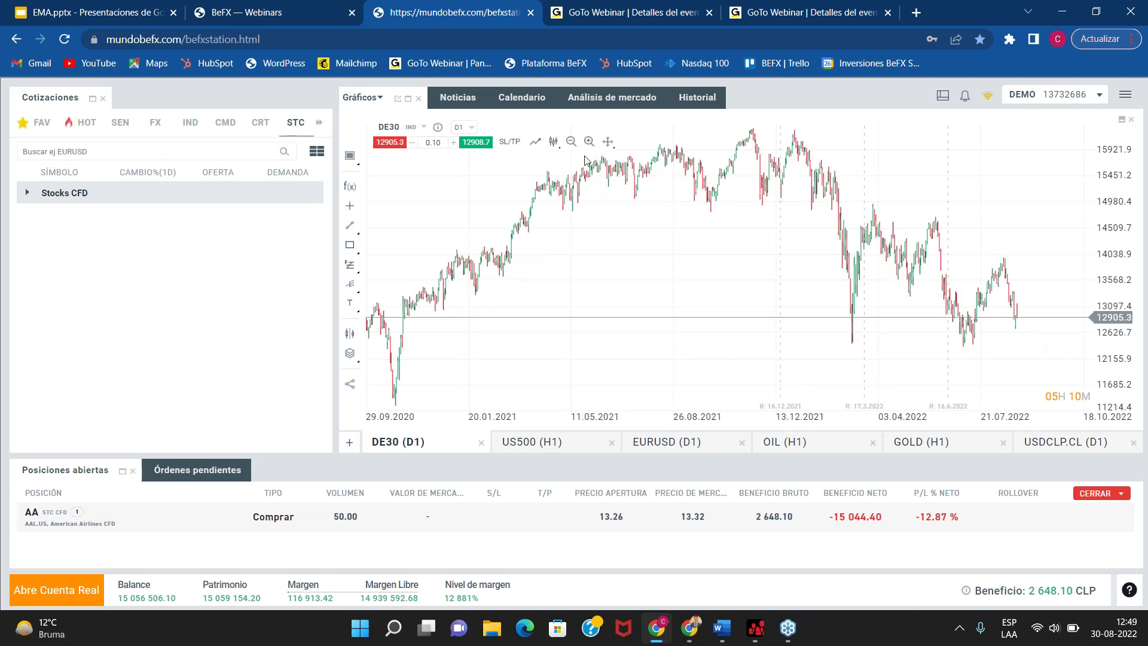
# Step: Set the DE30 chart's timeframe to M15 and show the price history from late July 2022
pyautogui.click(470, 129)
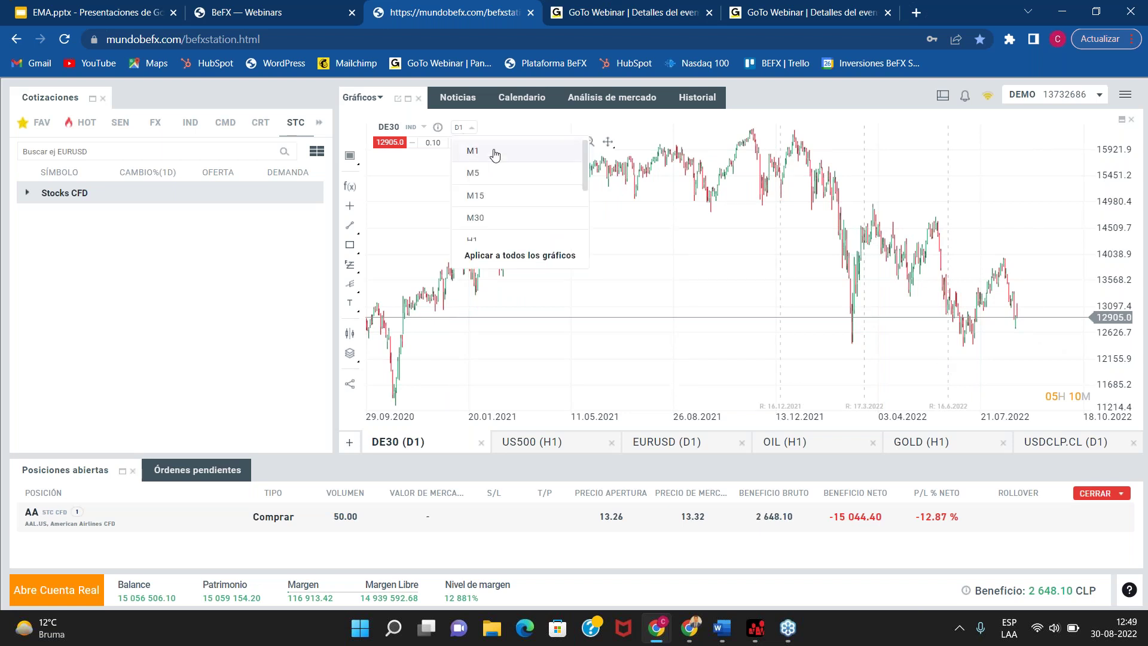
pyautogui.click(501, 196)
pyautogui.scroll(-8, 706, 281)
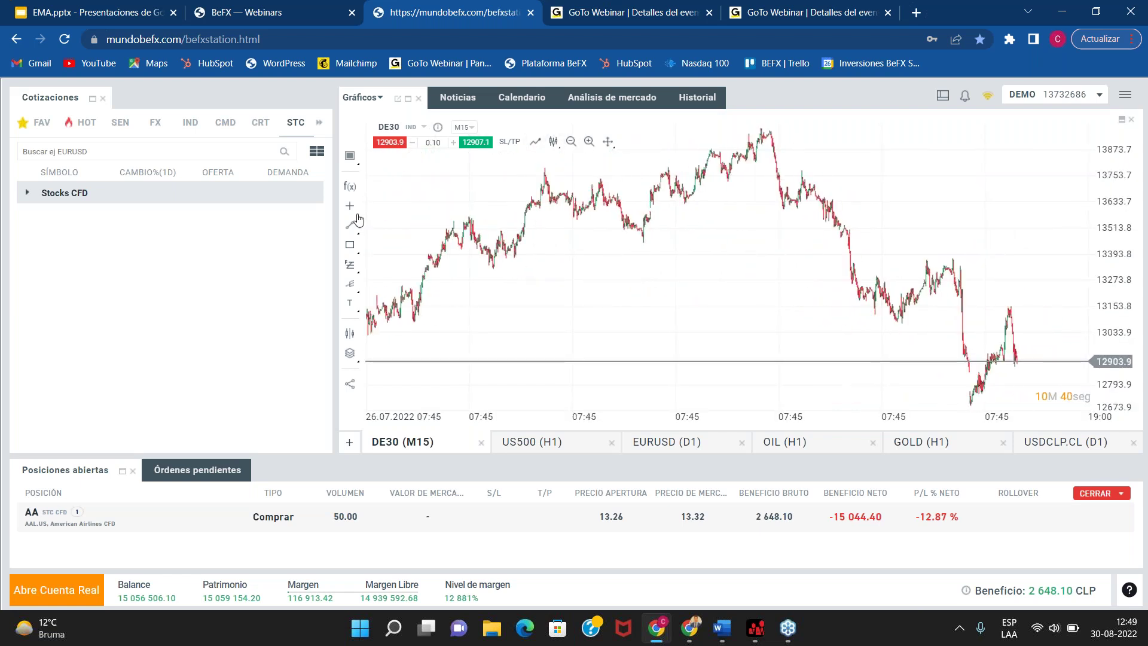
# Step: Switch to the EMA presentation in Google Slides and review the periods listed for the three-EMA crossover strategy
pyautogui.click(351, 187)
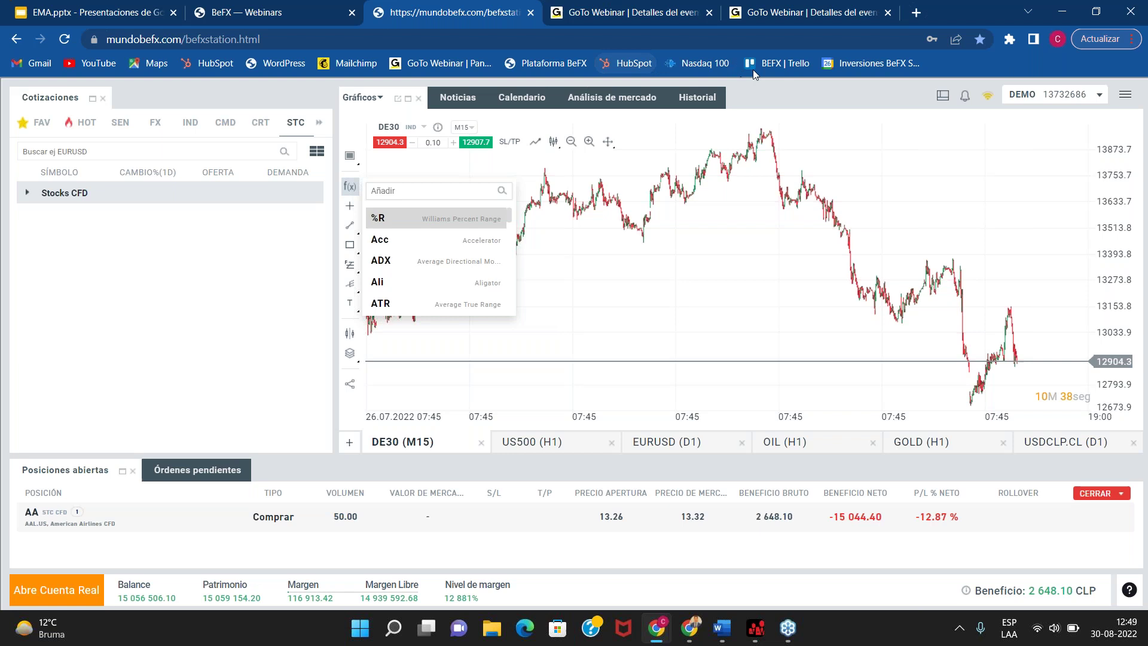
pyautogui.click(72, 6)
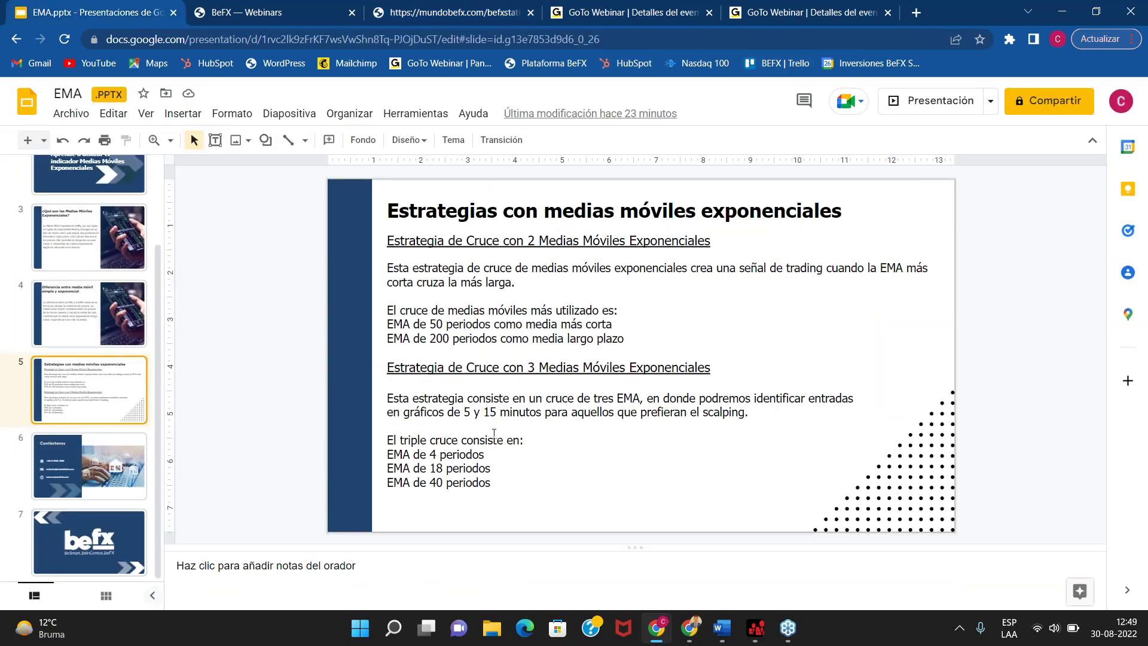
pyautogui.click(412, 466)
pyautogui.moveTo(426, 454); pyautogui.dragTo(500, 469)
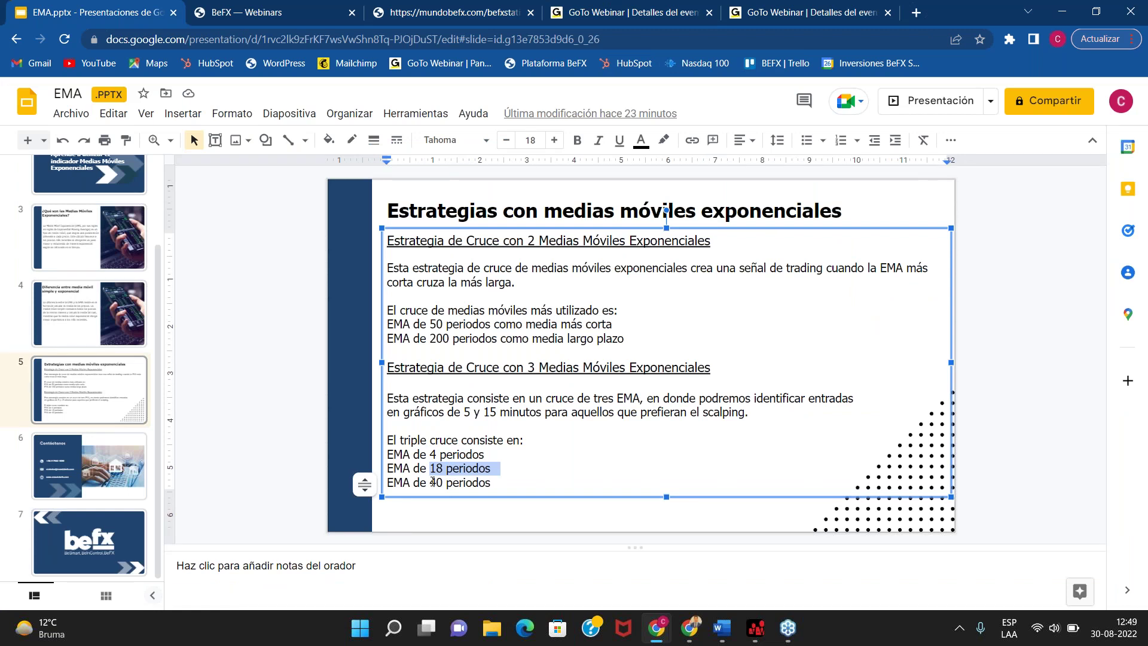
pyautogui.moveTo(430, 482); pyautogui.dragTo(500, 482)
pyautogui.click(496, 469)
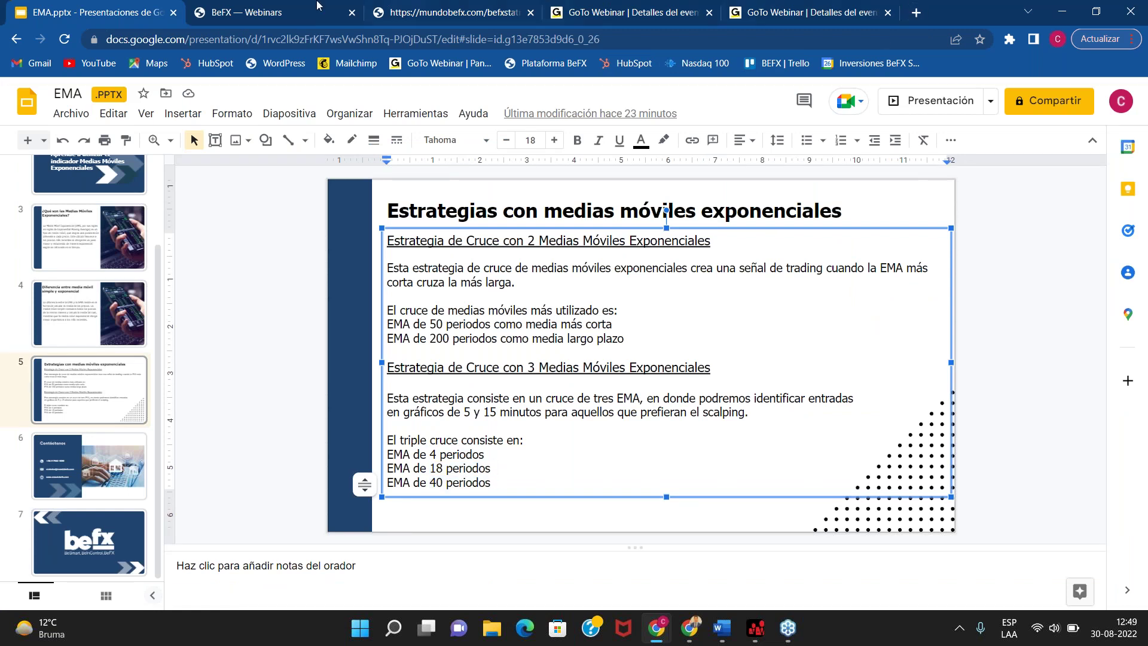
# Step: Return to the BeFX trading platform and add a 4-period exponential moving average to the DE30 M15 chart
pyautogui.click(431, 12)
pyautogui.click(427, 191)
pyautogui.write('ema')
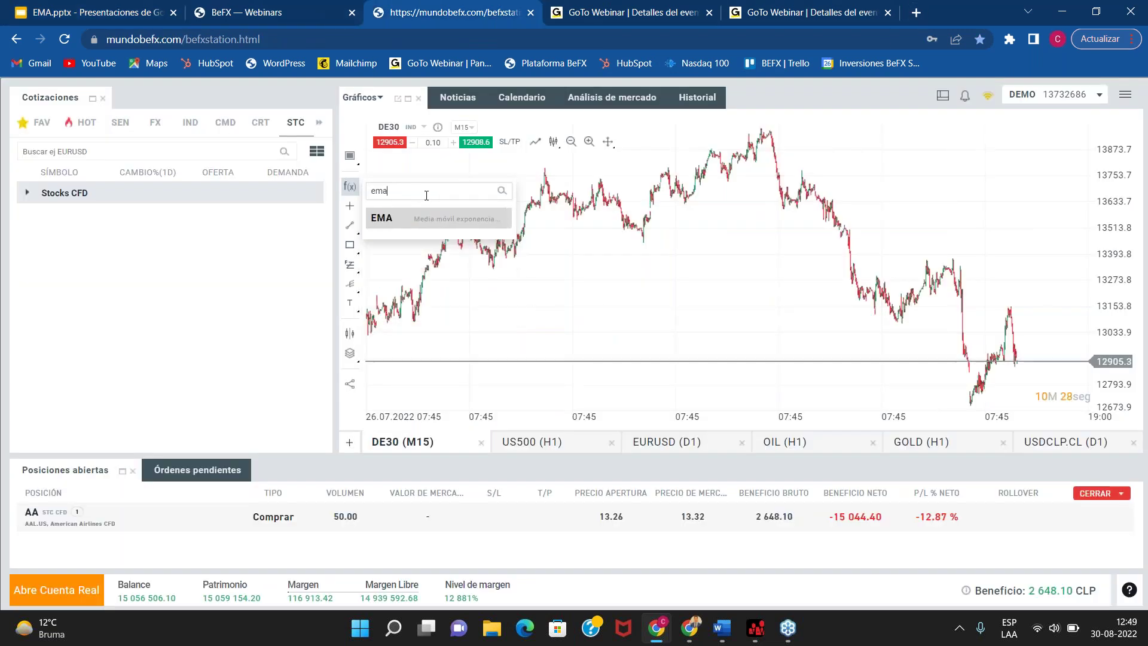
pyautogui.click(433, 217)
pyautogui.doubleClick(450, 323)
pyautogui.write('50')
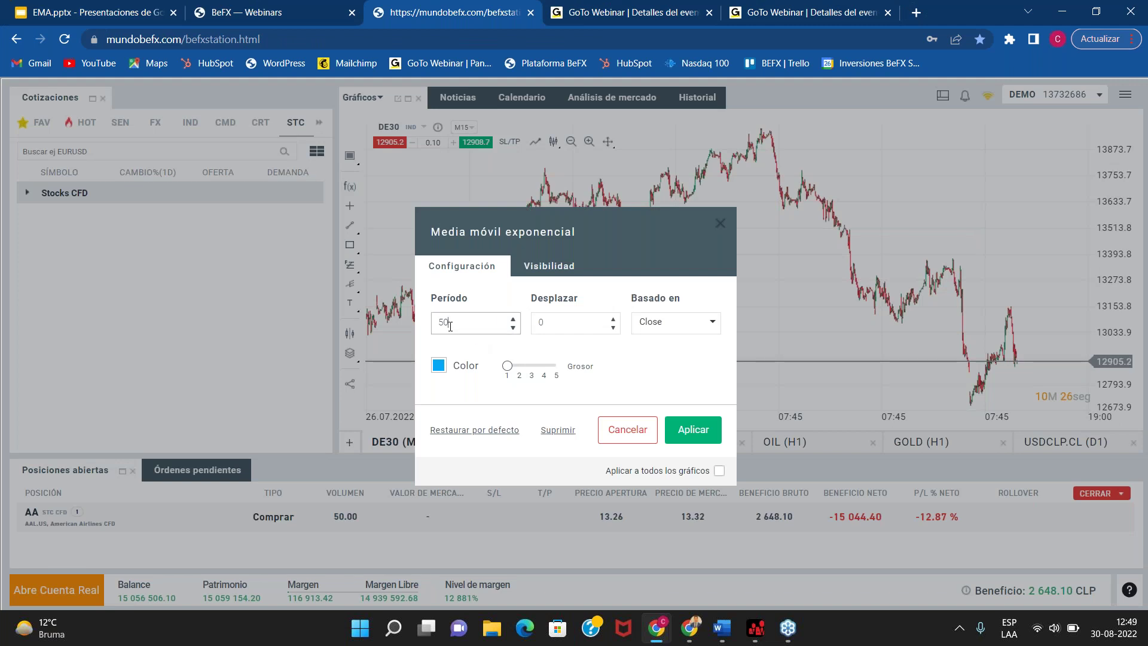
pyautogui.write('4')
pyautogui.click(694, 429)
# Step: Add an 18-period exponential moving average to the DE30 M15 chart in yellow with thickness 2
pyautogui.click(347, 188)
pyautogui.write('ema')
pyautogui.click(441, 216)
pyautogui.write('18')
pyautogui.click(439, 366)
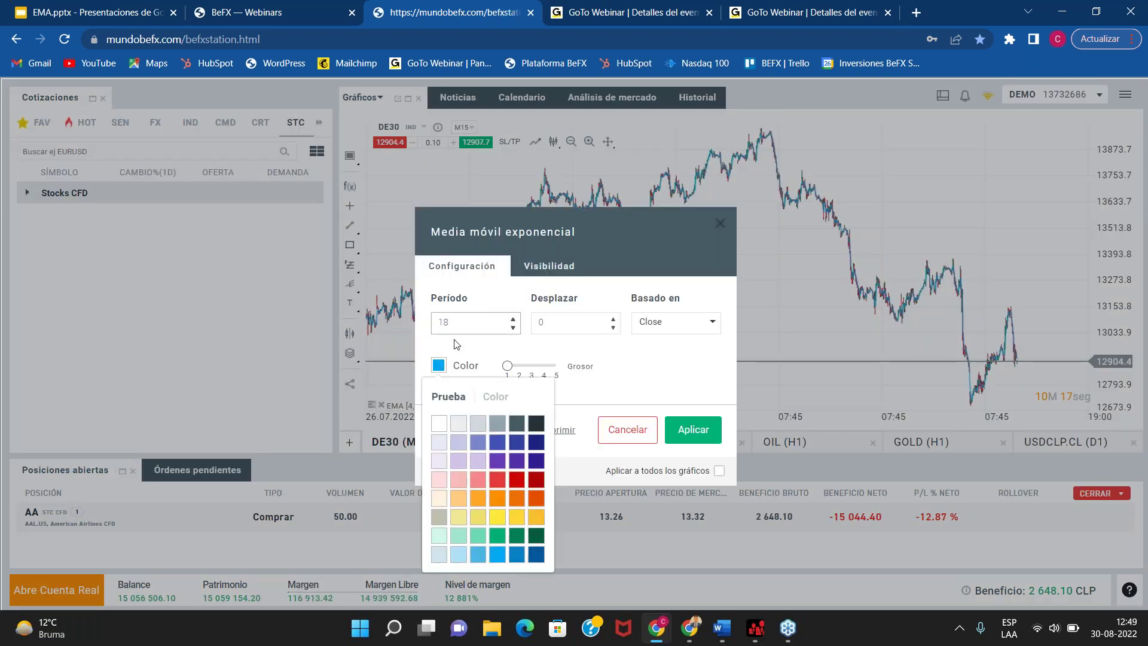
pyautogui.click(497, 517)
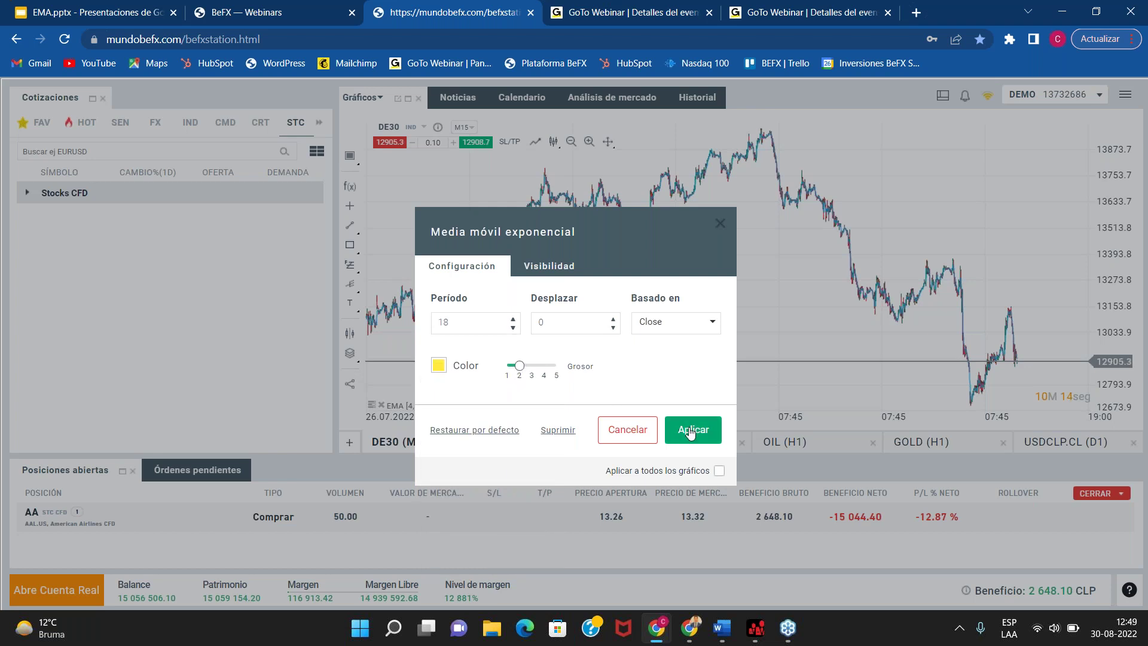
pyautogui.click(692, 429)
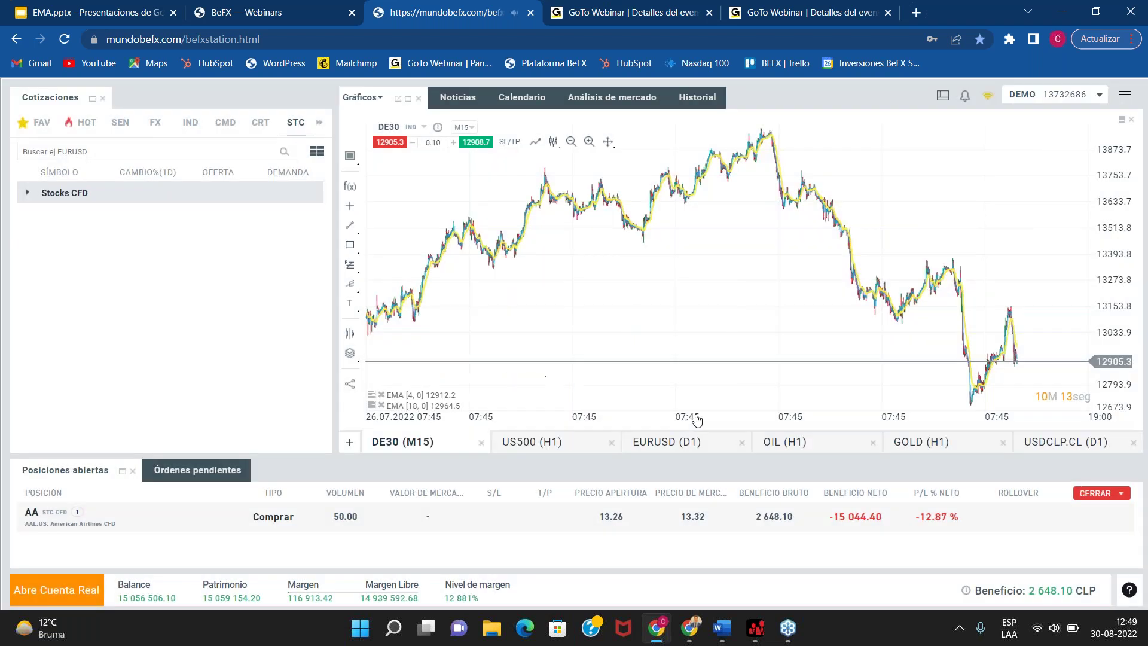
# Step: Add a 40-period exponential moving average to the DE30 M15 chart in purple
pyautogui.click(350, 186)
pyautogui.write('ema')
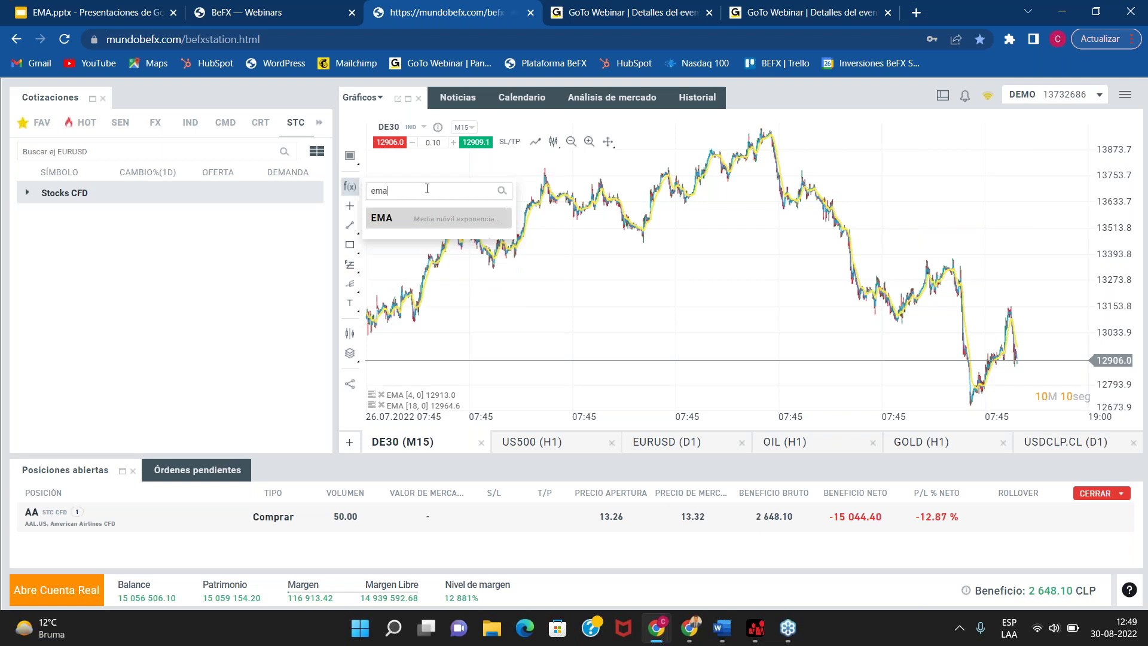
pyautogui.click(439, 221)
pyautogui.doubleClick(497, 326)
pyautogui.write('40')
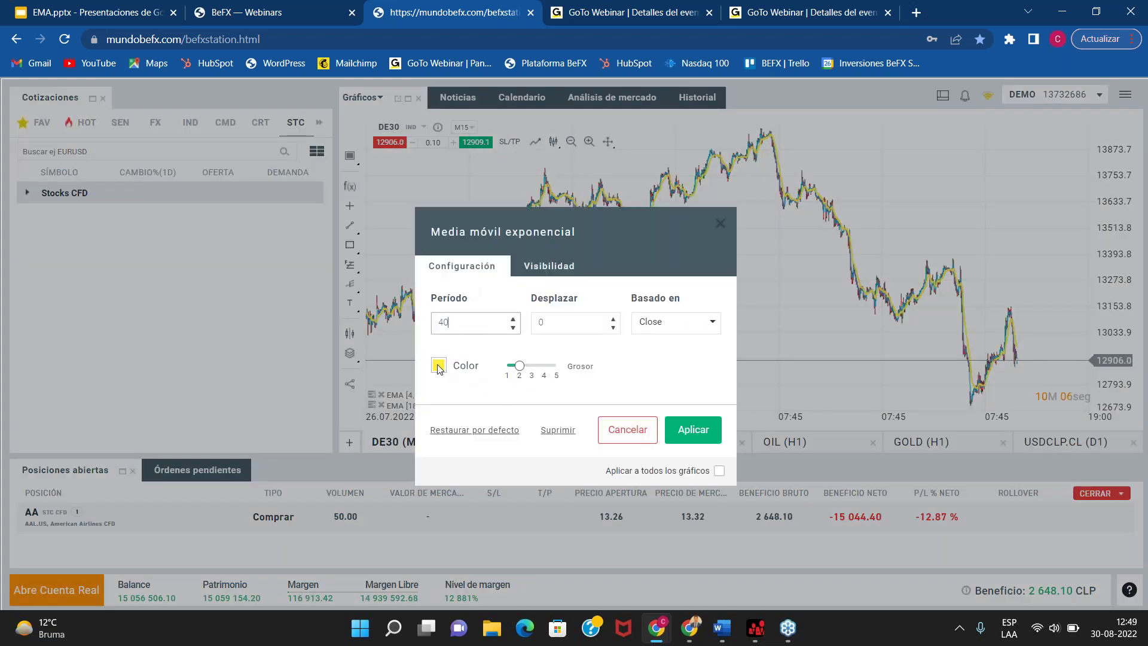
pyautogui.click(441, 368)
pyautogui.click(497, 460)
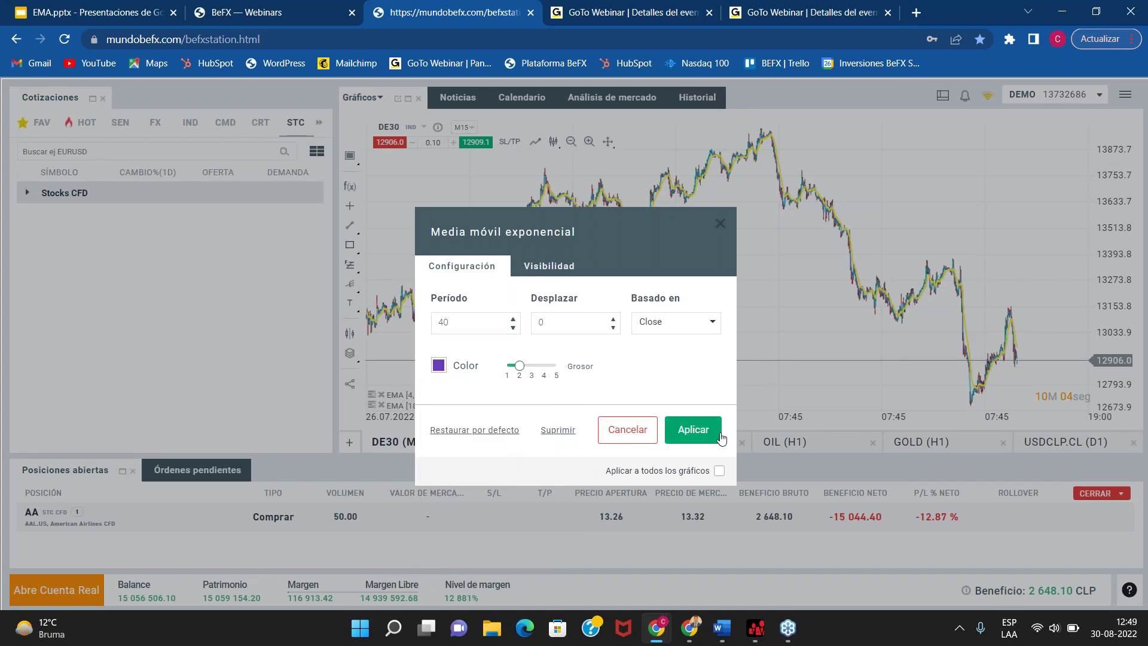
pyautogui.click(692, 430)
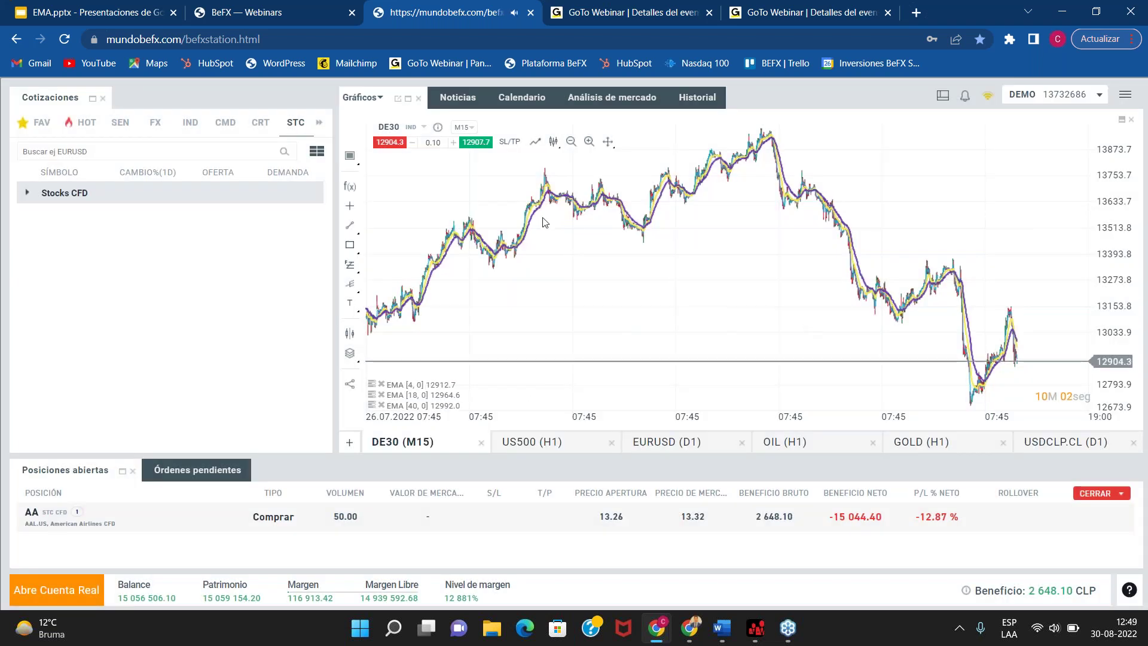
# Step: Examine the crossovers of the 4, 18 and 40-period EMAs on the DE30 M15 chart during late August 2022
pyautogui.scroll(8, 563, 300)
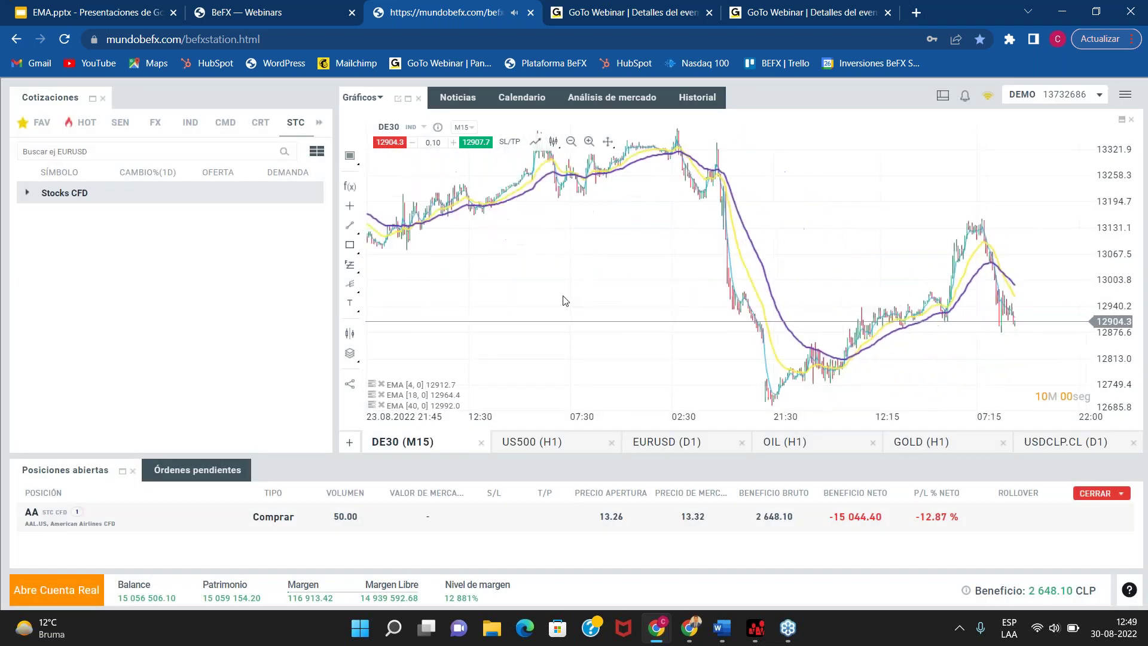
pyautogui.scroll(2, 564, 300)
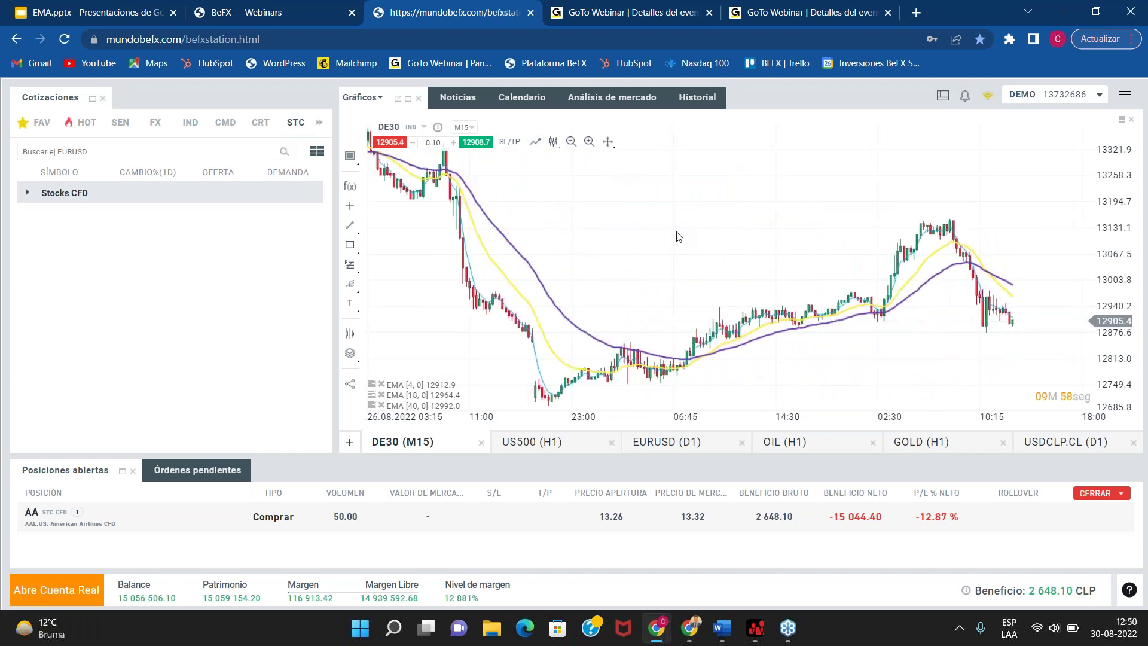
pyautogui.scroll(2, 679, 235)
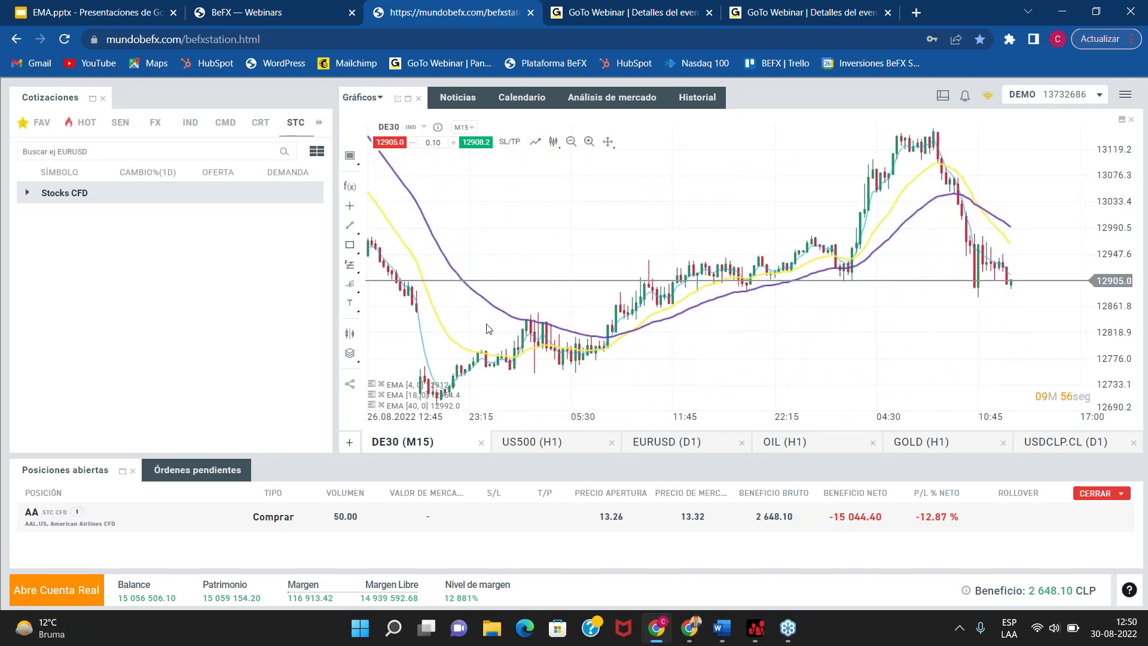
pyautogui.click(420, 331)
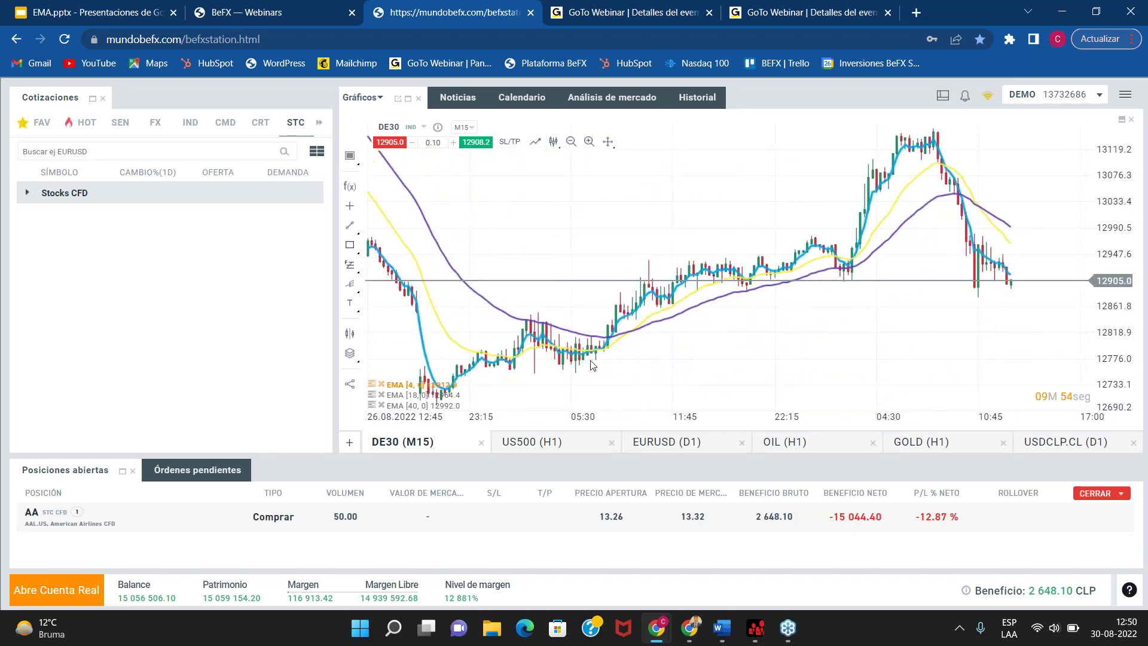
pyautogui.click(795, 359)
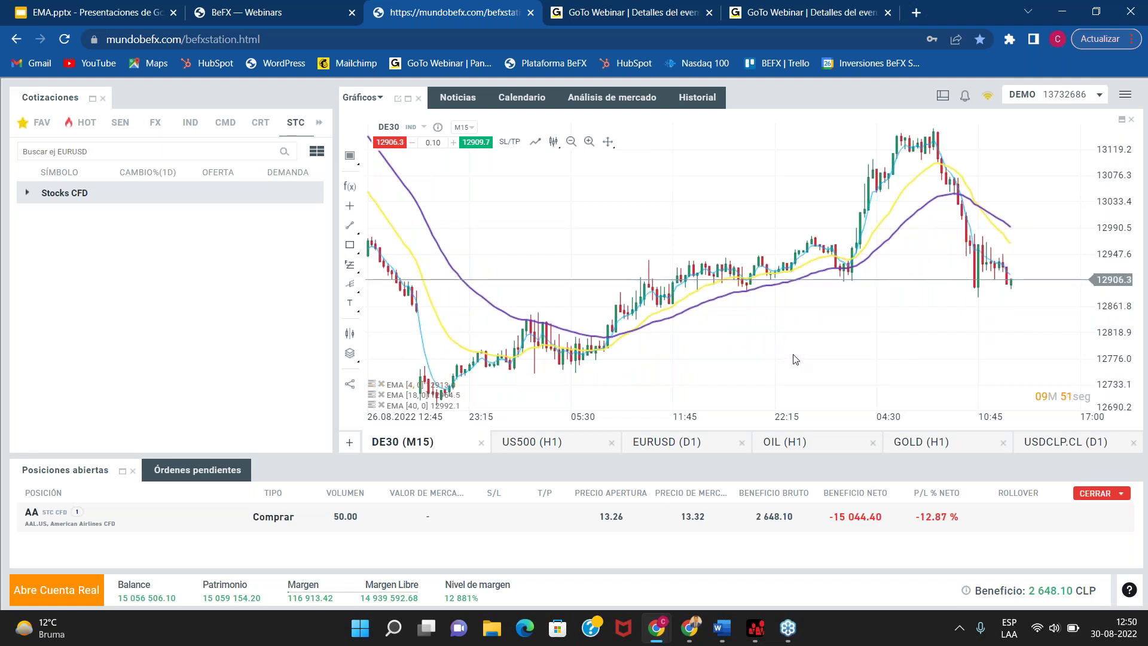
pyautogui.click(478, 367)
pyautogui.click(742, 367)
pyautogui.scroll(-1, 809, 369)
pyautogui.scroll(-1, 843, 368)
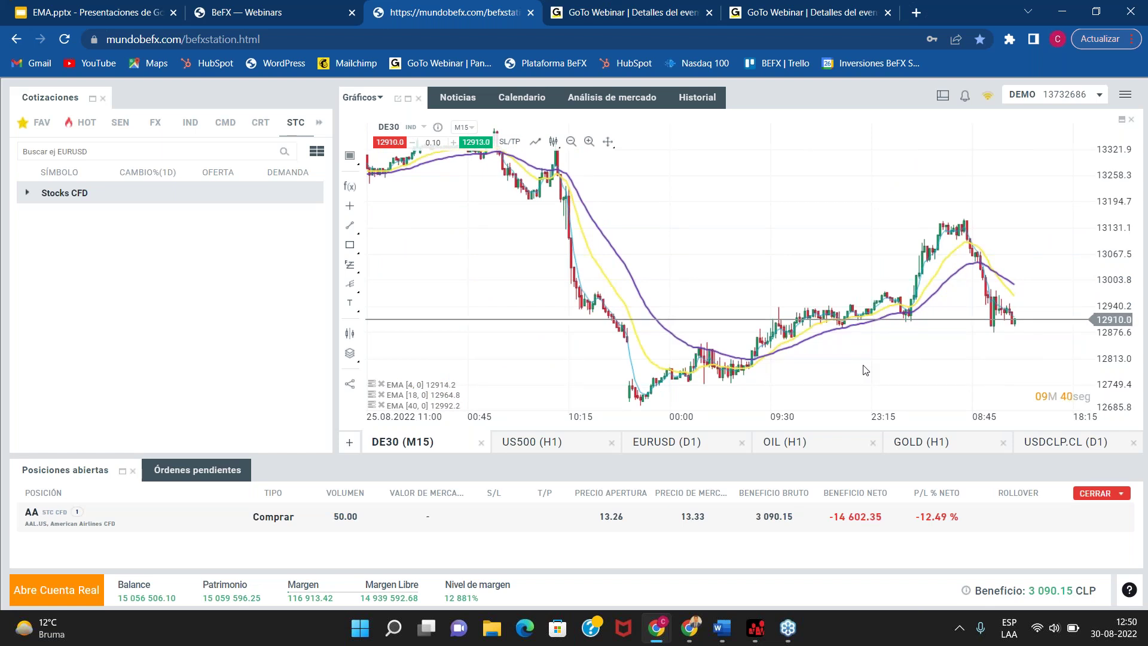
pyautogui.scroll(-6, 738, 323)
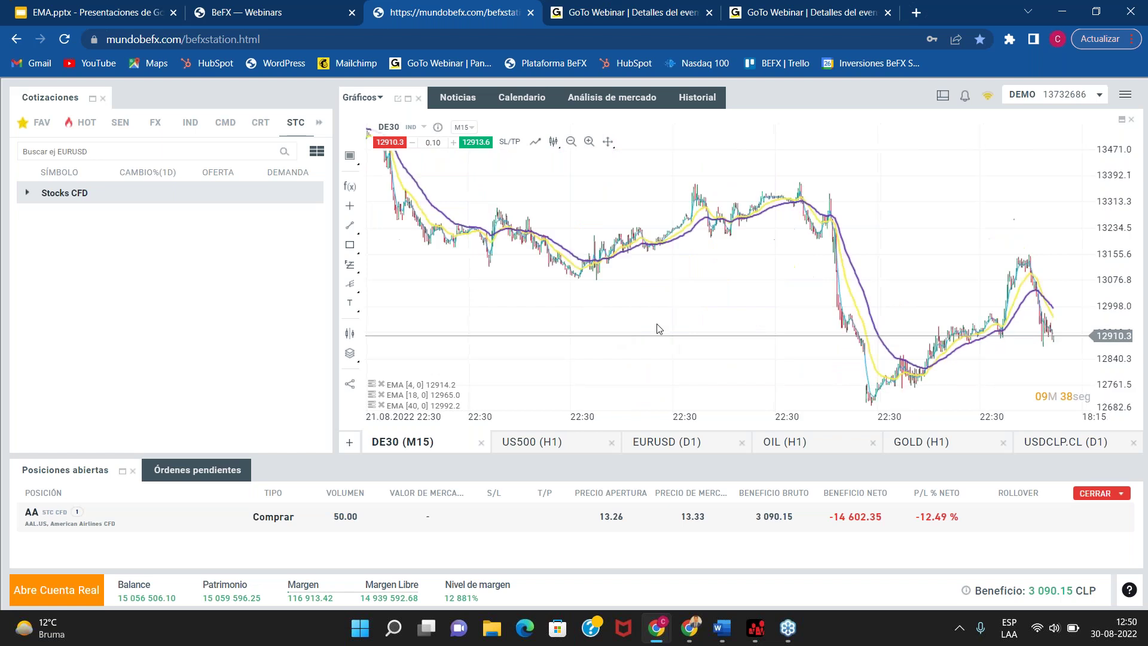
# Step: Turn off the DE30 M15 chart's option to move to the current quote
pyautogui.scroll(-1, 685, 322)
pyautogui.moveTo(1110, 309); pyautogui.dragTo(1042, 152)
pyautogui.moveTo(1109, 269); pyautogui.dragTo(834, 295)
pyautogui.scroll(5, 836, 299)
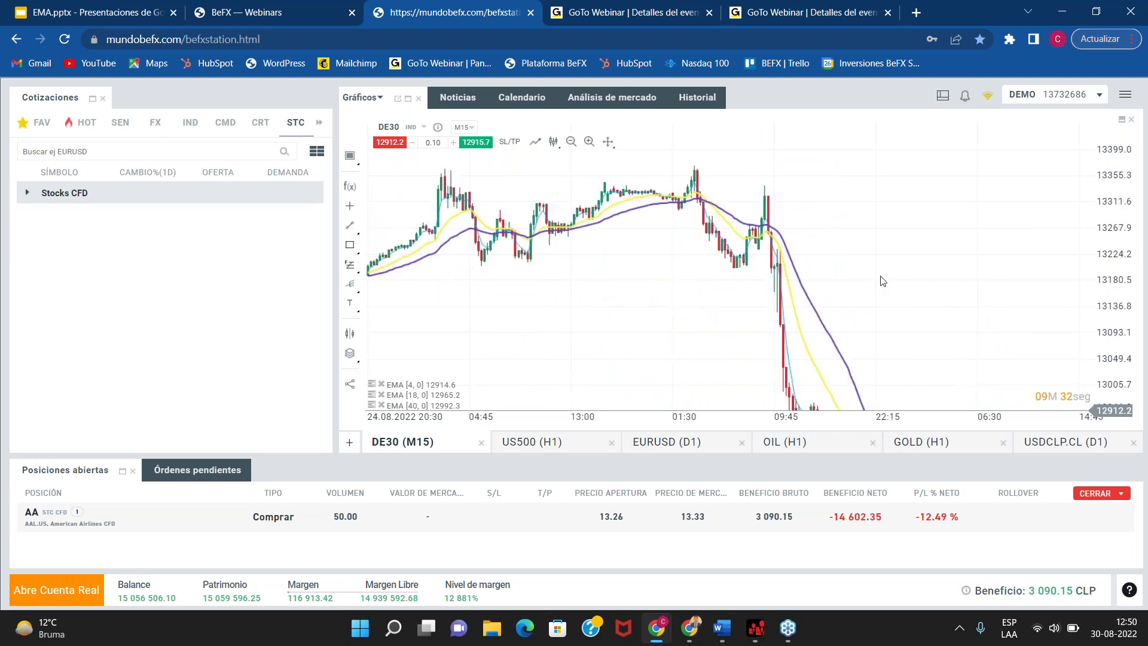
pyautogui.scroll(1, 789, 276)
pyautogui.moveTo(802, 257); pyautogui.dragTo(966, 228)
pyautogui.moveTo(1013, 284); pyautogui.dragTo(1007, 292)
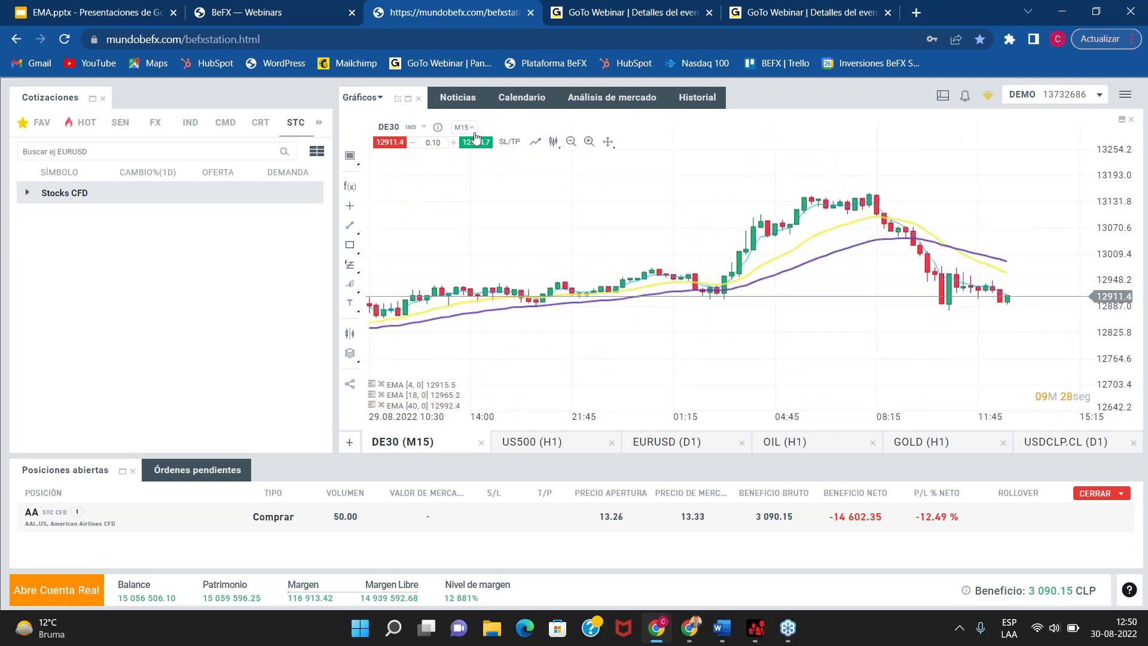
pyautogui.click(607, 144)
pyautogui.click(635, 303)
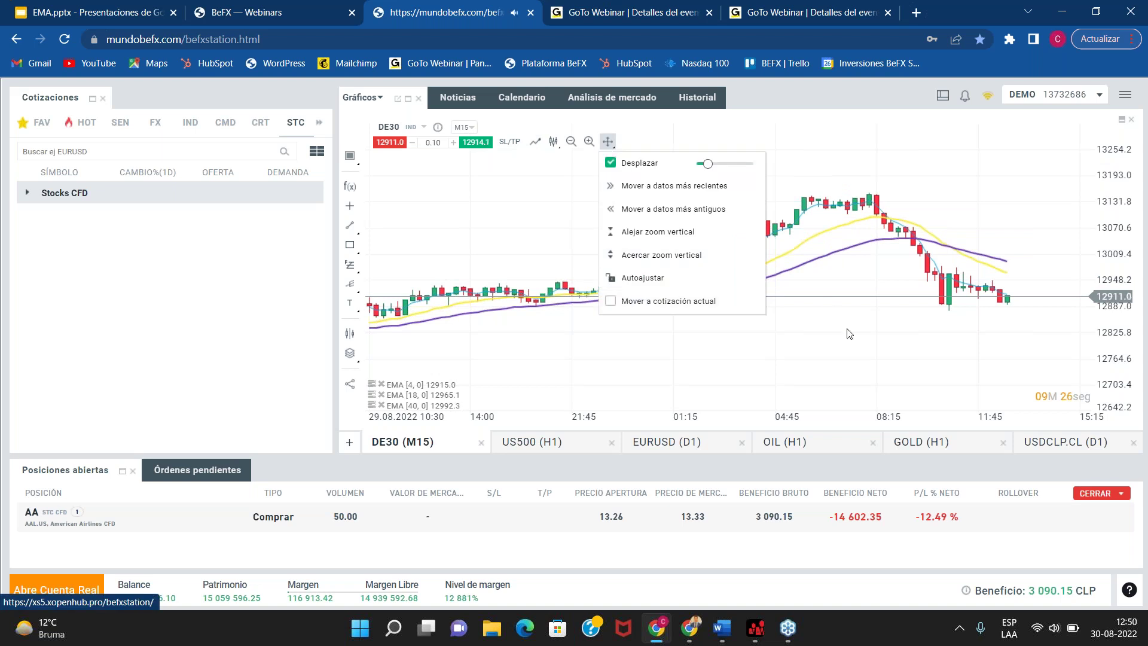
# Step: Measure the price drop on 30 August 2022 from the bearish crossover at 09:45 to 13:00
pyautogui.scroll(3, 830, 339)
pyautogui.scroll(-2, 891, 341)
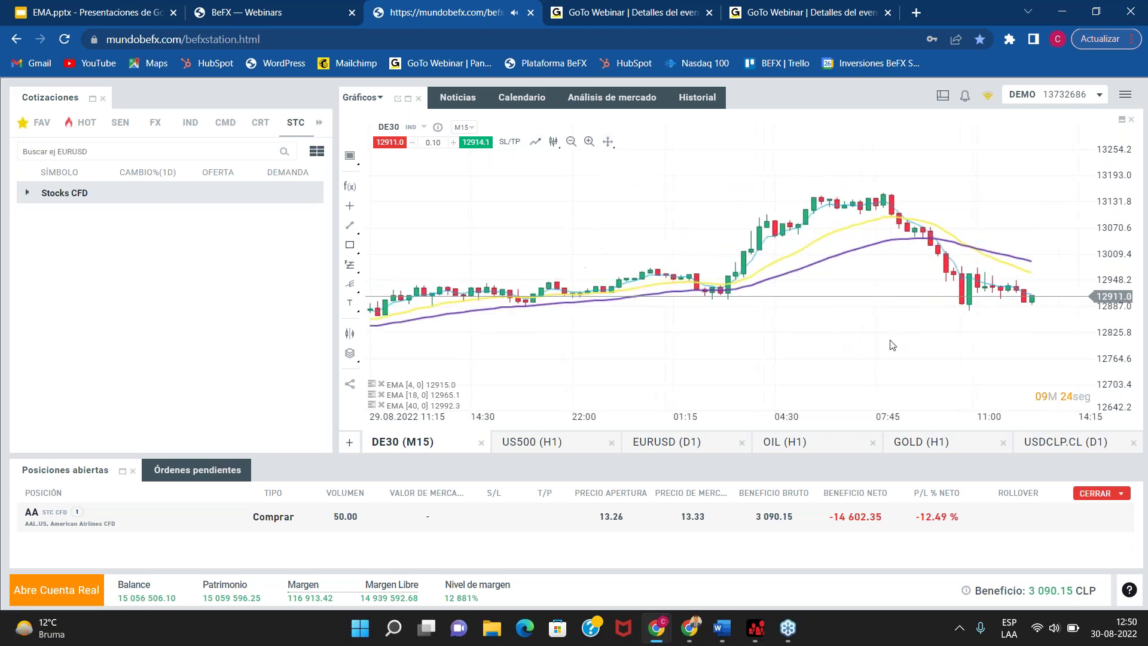
pyautogui.scroll(1, 892, 341)
pyautogui.moveTo(1126, 270); pyautogui.dragTo(1123, 230)
pyautogui.middleClick(976, 222)
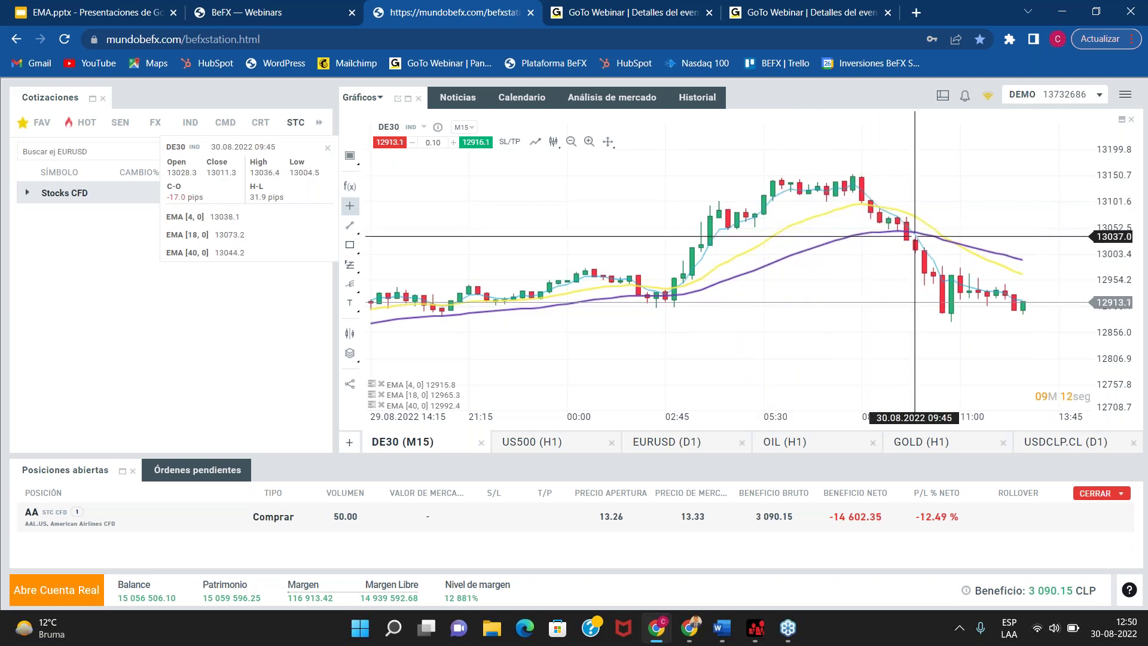
pyautogui.moveTo(917, 237); pyautogui.dragTo(1031, 304)
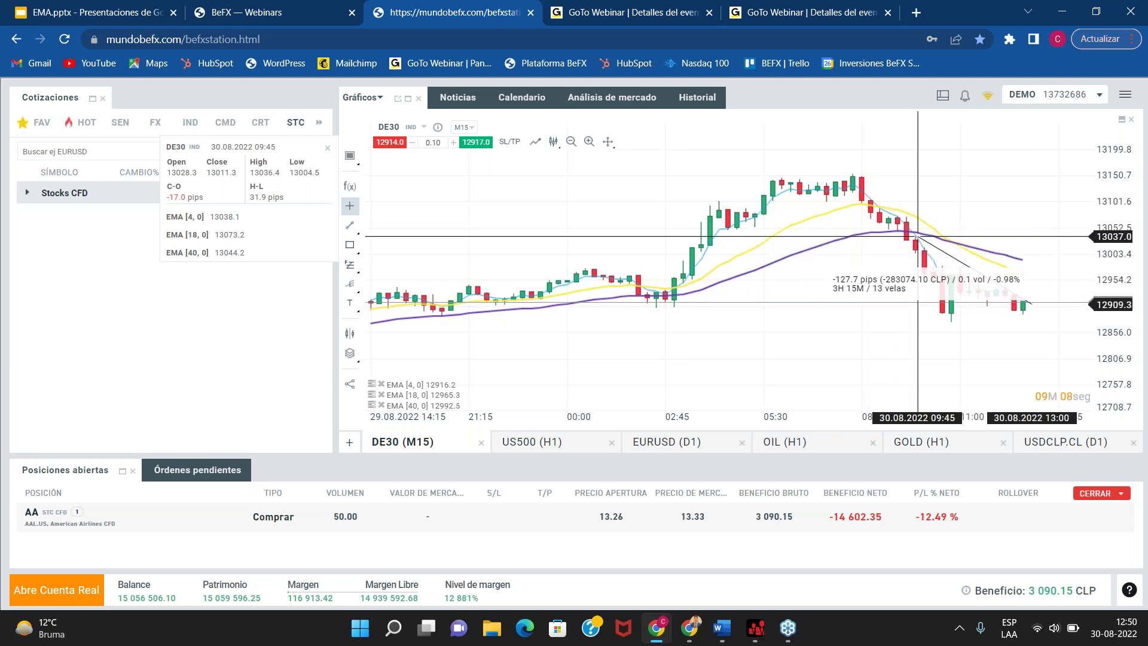
# Step: Measure the price rise on 29 August 2022 from the bullish EMA crossover to the 20:30 candle
pyautogui.scroll(-3, 745, 341)
pyautogui.scroll(-5, 737, 340)
pyautogui.moveTo(1110, 333); pyautogui.dragTo(1100, 221)
pyautogui.middleClick(866, 346)
pyautogui.moveTo(817, 377); pyautogui.dragTo(811, 284)
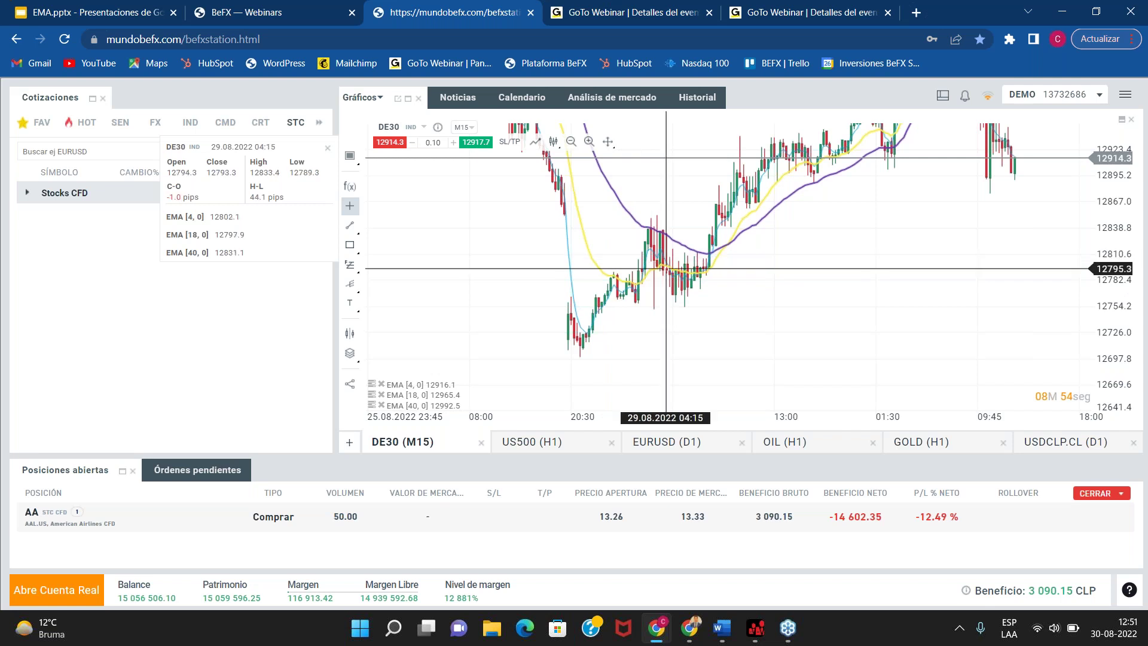
pyautogui.moveTo(711, 243); pyautogui.dragTo(815, 159)
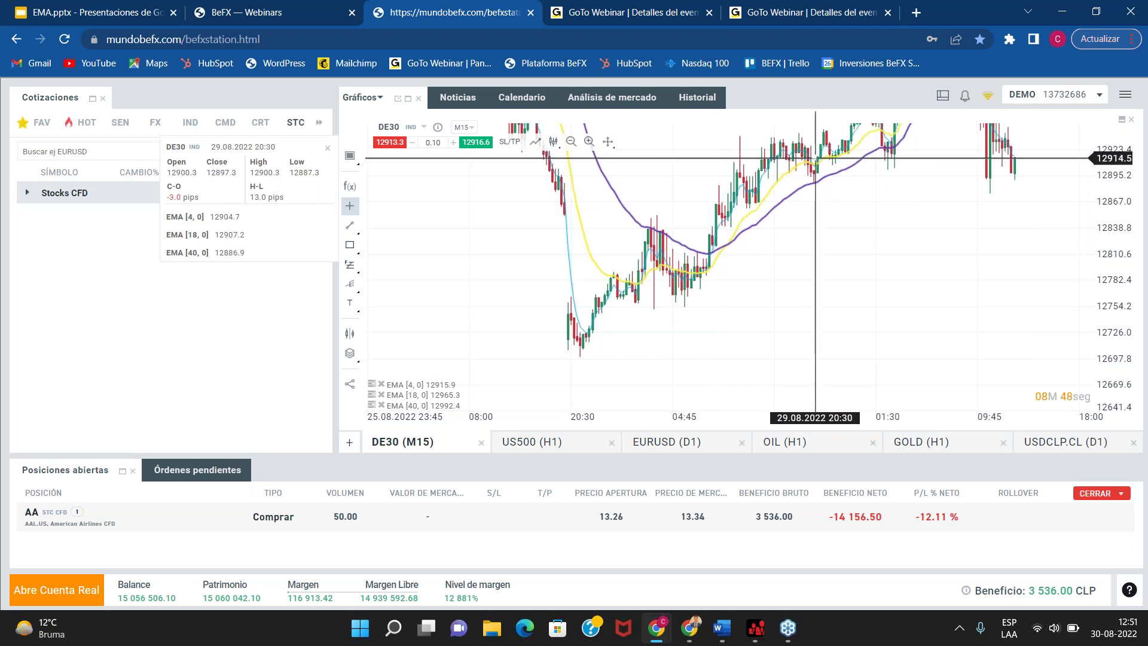
# Step: Measure the 29 August 2022 rally again at closer range, from the morning crossover to about 20:15
pyautogui.click(886, 225)
pyautogui.moveTo(879, 246); pyautogui.dragTo(845, 369)
pyautogui.middleClick(844, 359)
pyautogui.scroll(2, 778, 361)
pyautogui.click(896, 332)
pyautogui.moveTo(924, 337); pyautogui.dragTo(943, 367)
pyautogui.middleClick(908, 350)
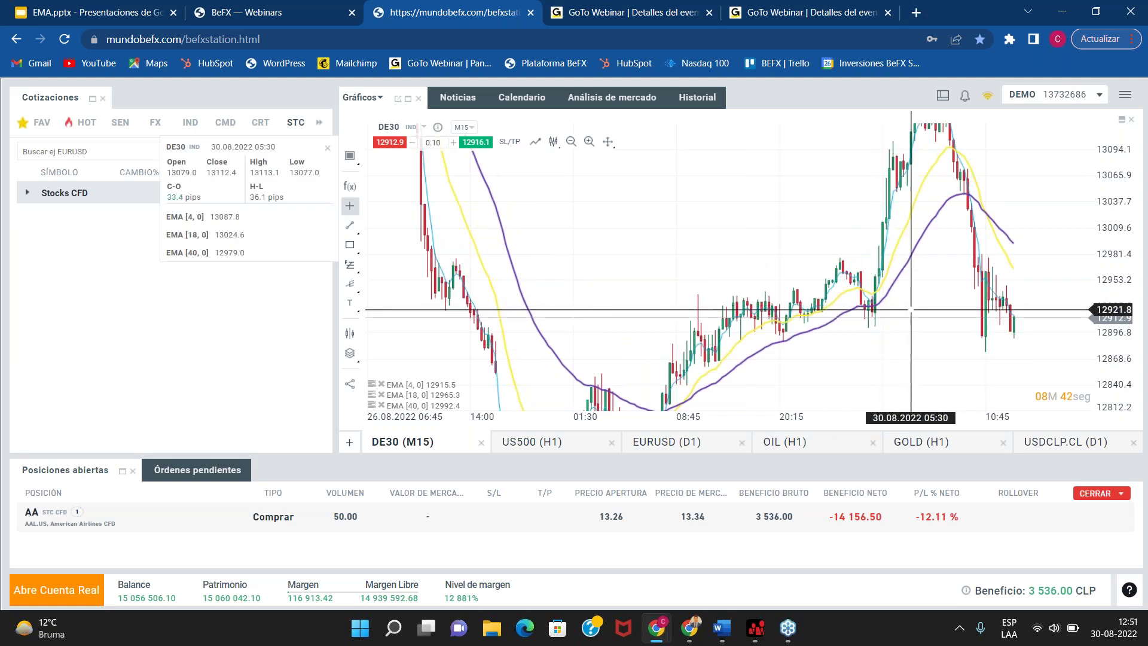
pyautogui.moveTo(669, 406); pyautogui.dragTo(789, 324)
# Step: Measure the price drop following the bearish EMA crossover near 03:30 on 26 August 2022
pyautogui.scroll(-2, 802, 328)
pyautogui.rightClick(933, 347)
pyautogui.doubleClick(1115, 275)
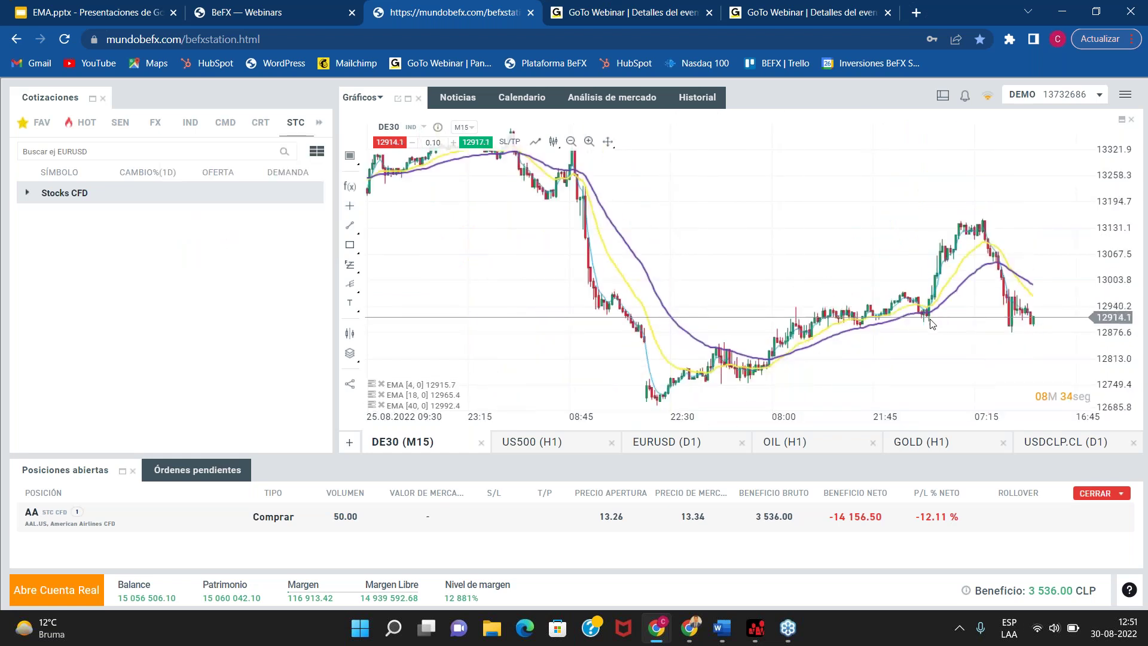
pyautogui.scroll(1, 931, 324)
pyautogui.scroll(2, 577, 290)
pyautogui.scroll(-3, 452, 261)
pyautogui.moveTo(564, 258); pyautogui.dragTo(788, 296)
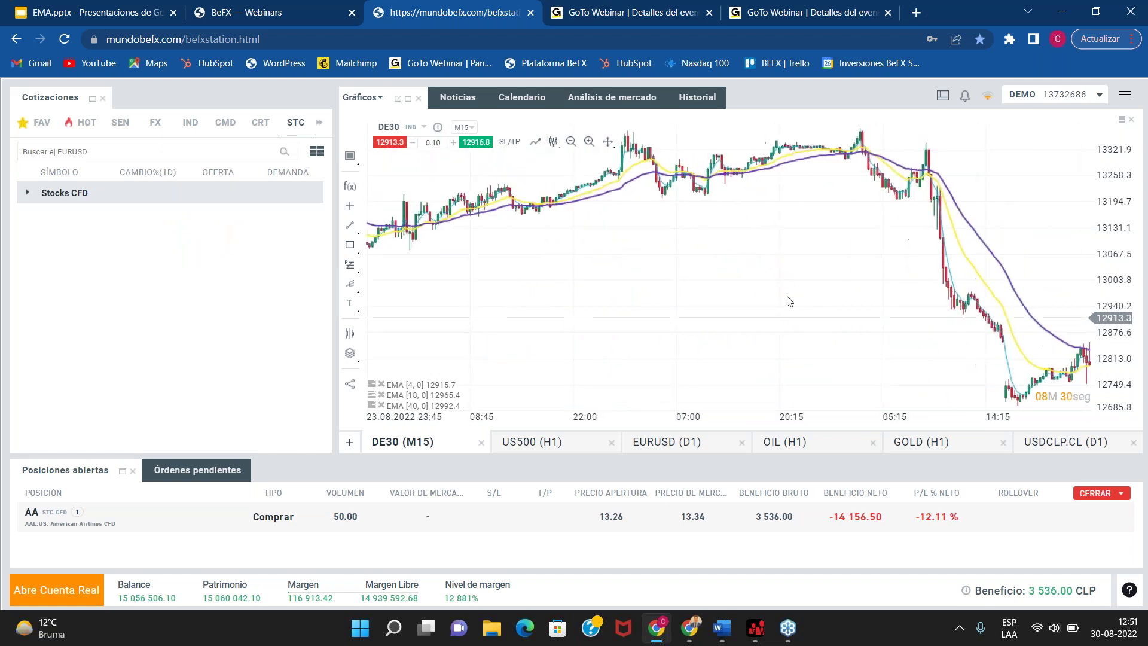
pyautogui.scroll(3, 759, 294)
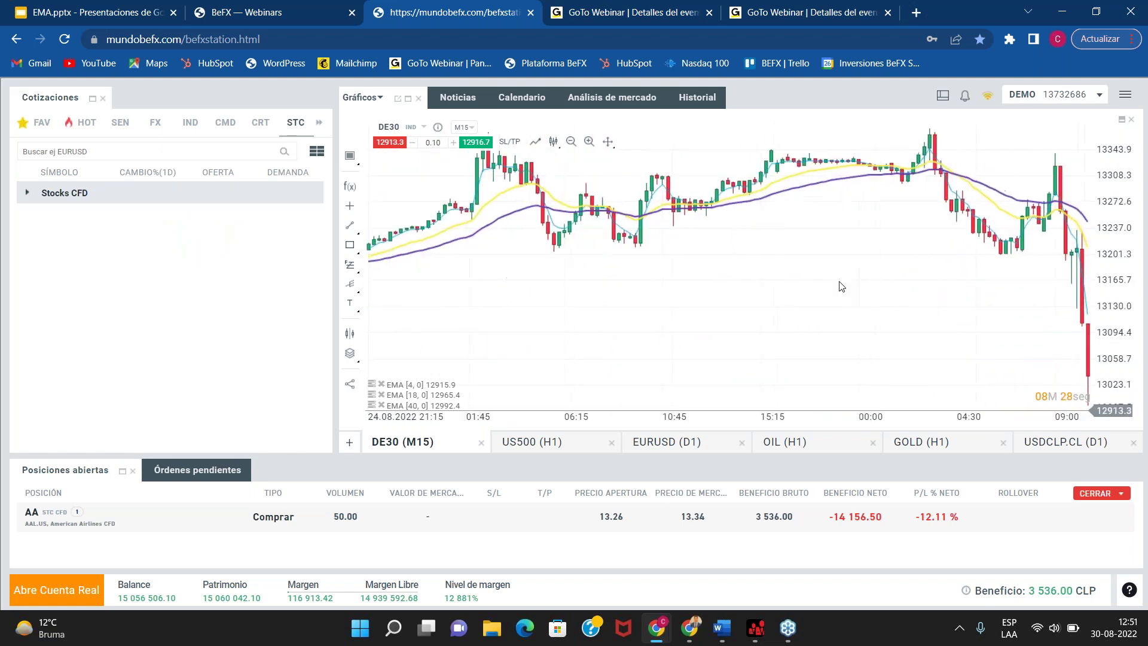
pyautogui.moveTo(723, 294); pyautogui.dragTo(777, 299)
pyautogui.moveTo(909, 310); pyautogui.dragTo(823, 296)
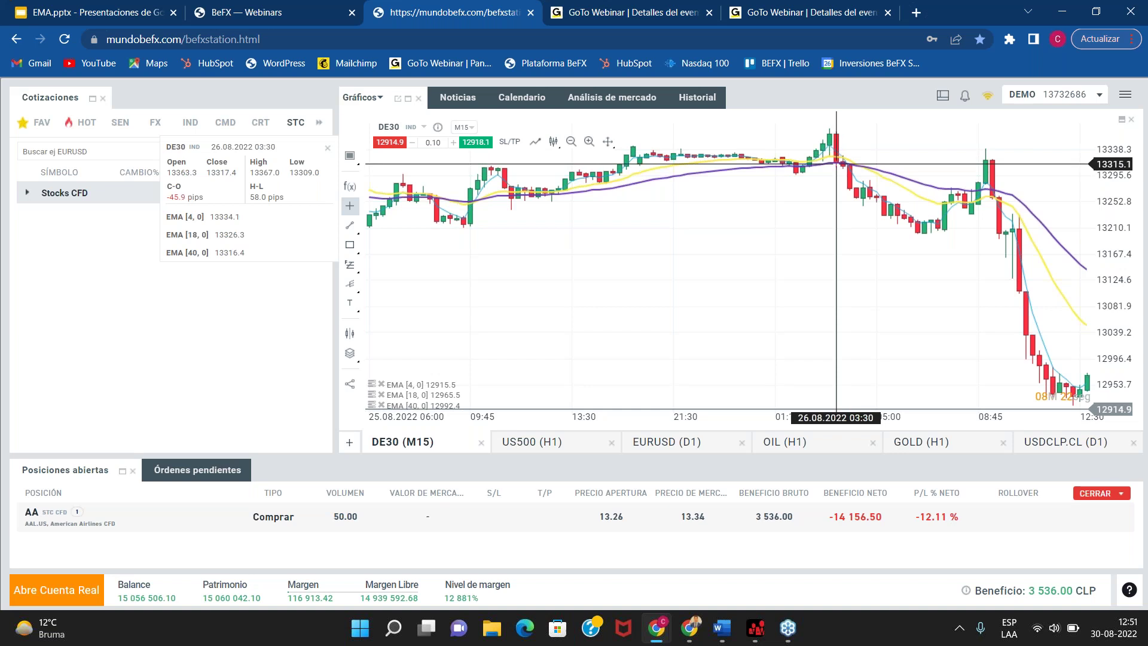
pyautogui.moveTo(846, 167); pyautogui.dragTo(946, 204)
pyautogui.click(349, 206)
# Step: Measure the short price rise on 25 August 2022 after the EMA crossover, up to about 11:30
pyautogui.scroll(-3, 662, 285)
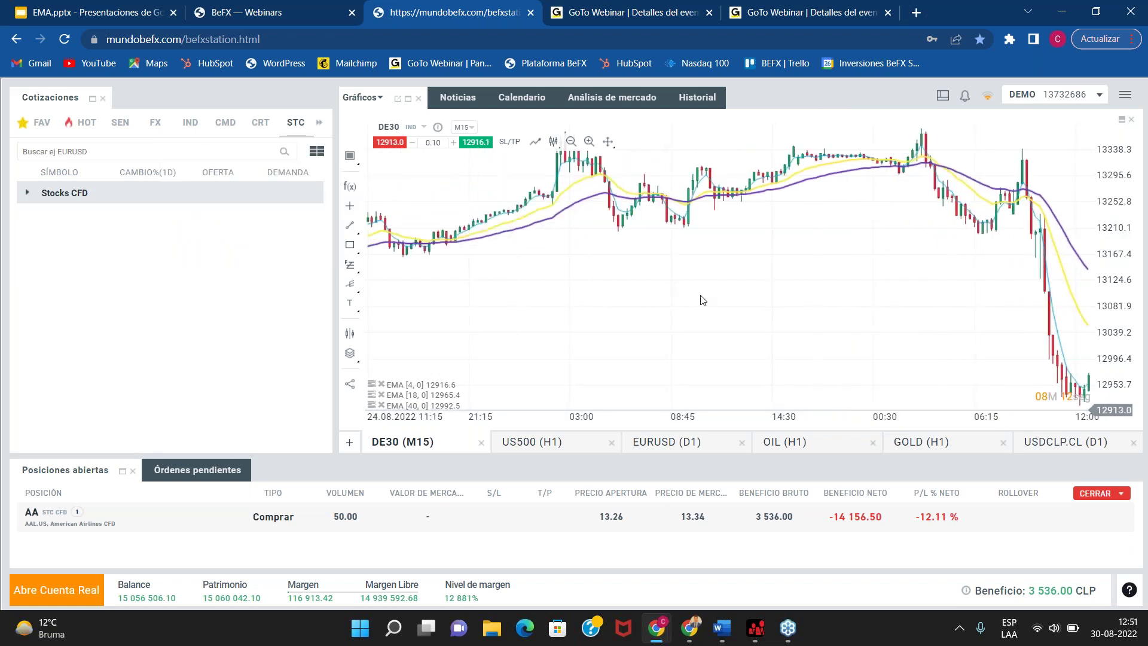
pyautogui.moveTo(751, 278); pyautogui.dragTo(798, 301)
pyautogui.middleClick(798, 301)
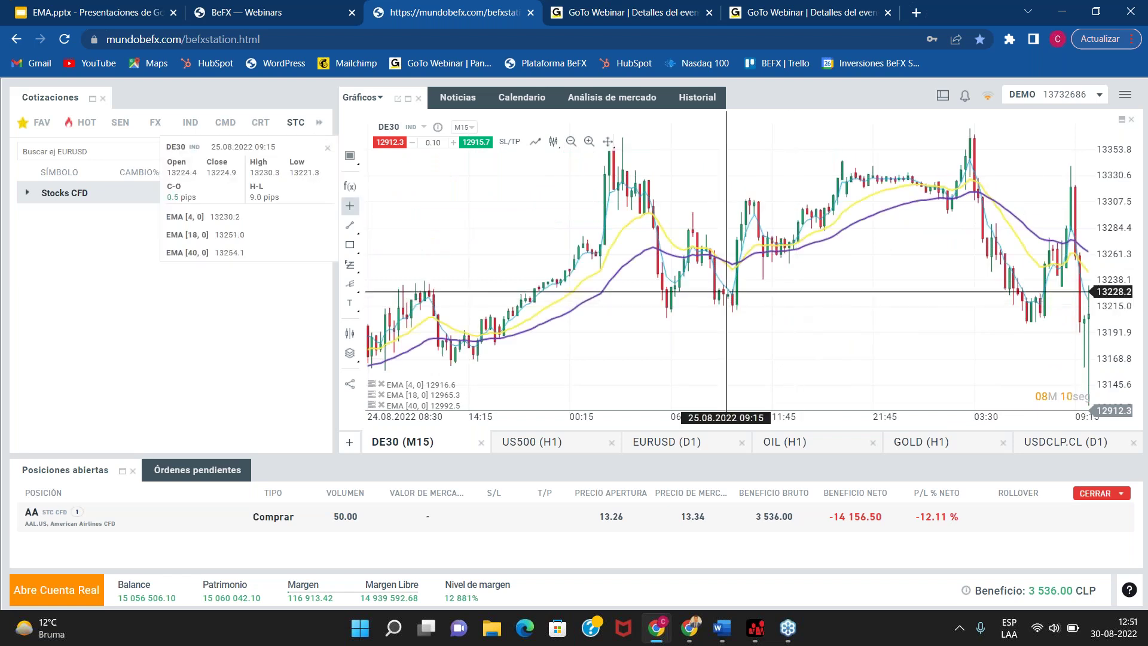
pyautogui.moveTo(737, 256); pyautogui.dragTo(763, 235)
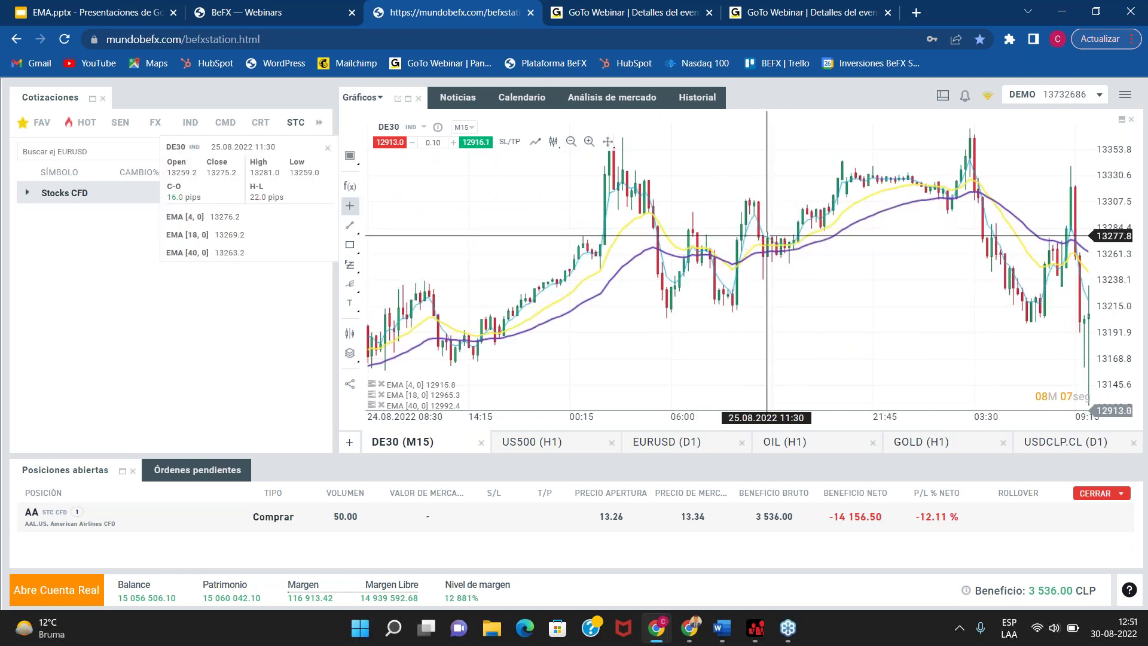
pyautogui.middleClick(787, 285)
# Step: Measure the overnight price rise from the evening of 24 August to the early hours of 25 August 2022
pyautogui.moveTo(575, 337); pyautogui.dragTo(717, 315)
pyautogui.middleClick(711, 308)
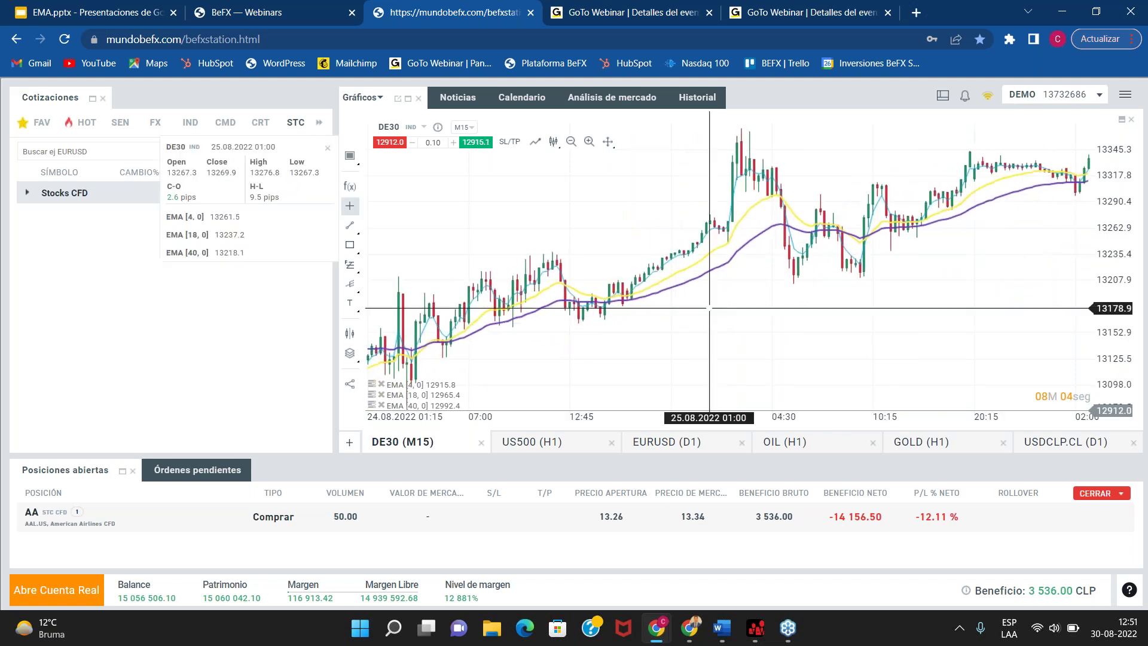
pyautogui.moveTo(633, 293); pyautogui.dragTo(781, 189)
# Step: Inspect the crossing of the 18 and 40-period EMAs around 14:15 on 24 August 2022 and measure the nearby upward move
pyautogui.scroll(-2, 641, 243)
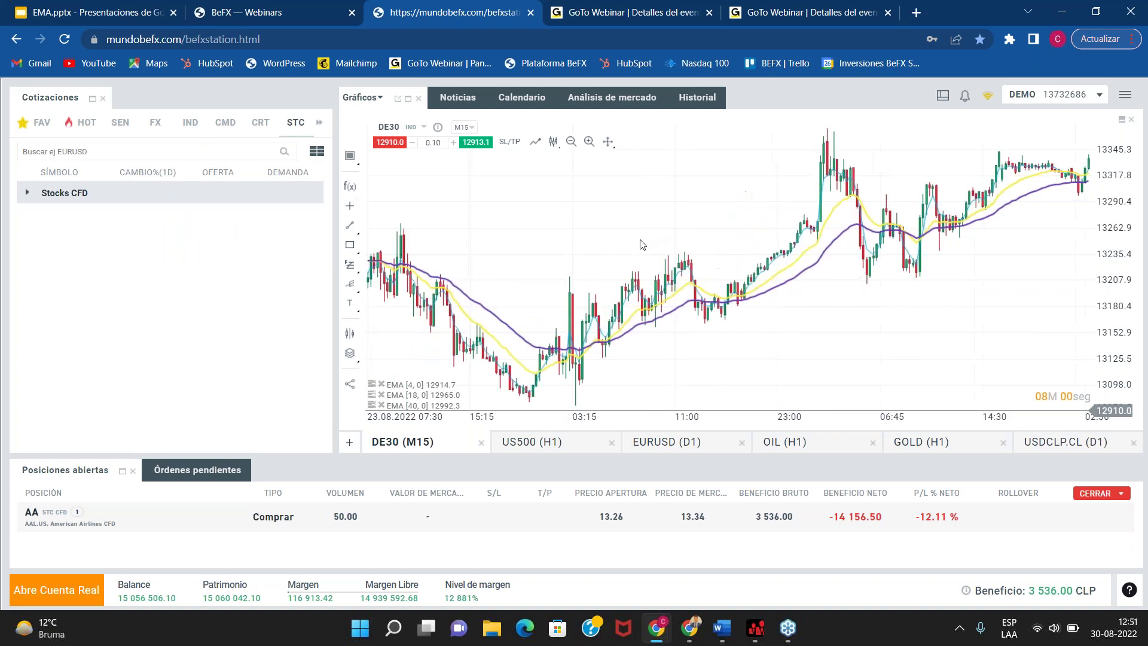
pyautogui.middleClick(723, 359)
pyautogui.moveTo(691, 268); pyautogui.dragTo(832, 184)
pyautogui.middleClick(798, 337)
pyautogui.scroll(-1, 758, 350)
pyautogui.middleClick(759, 341)
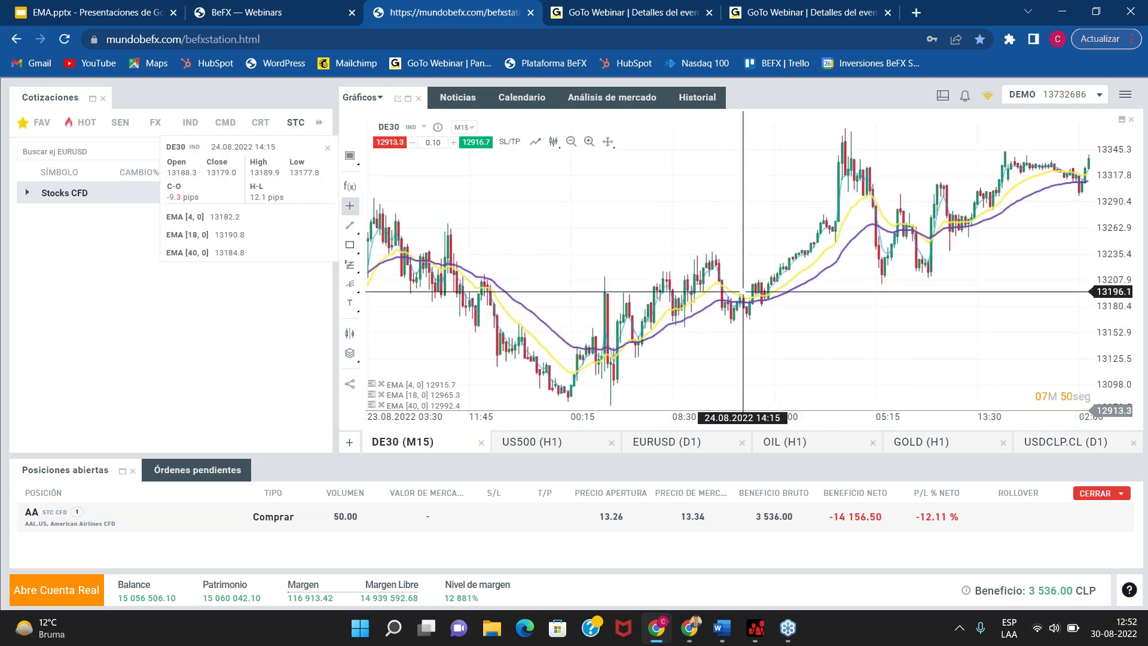
pyautogui.middleClick(846, 362)
# Step: Measure the rise after the bullish crossover near 03:15 and the fall after the bearish crossover near 06:45 on 23 August 2022
pyautogui.scroll(-2, 847, 362)
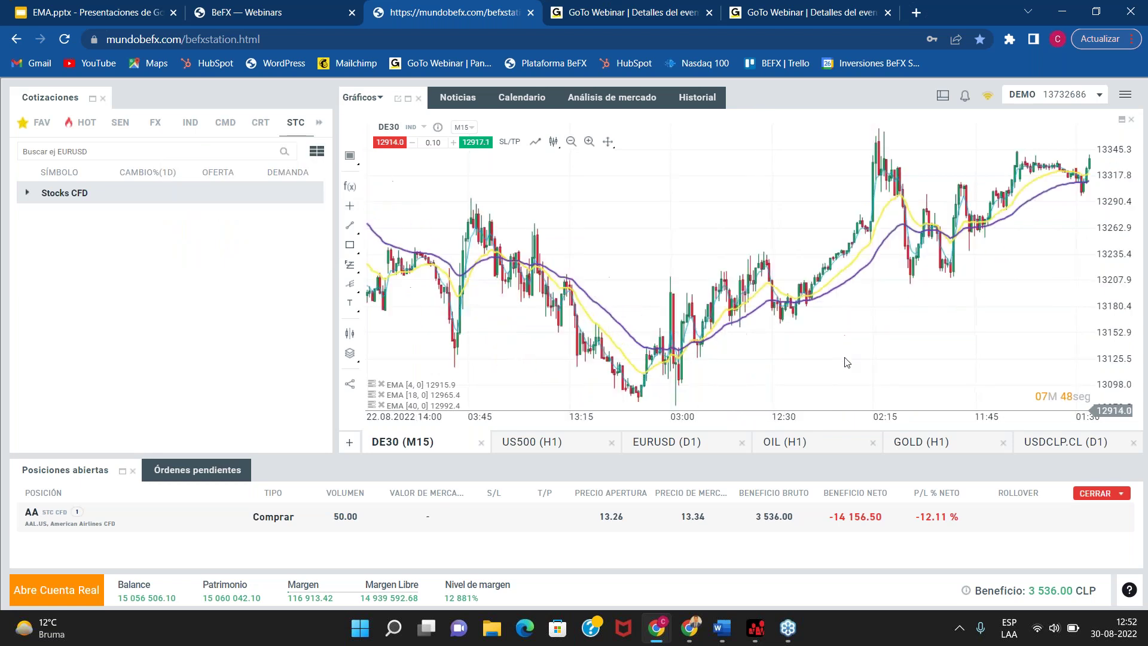
pyautogui.scroll(-4, 798, 357)
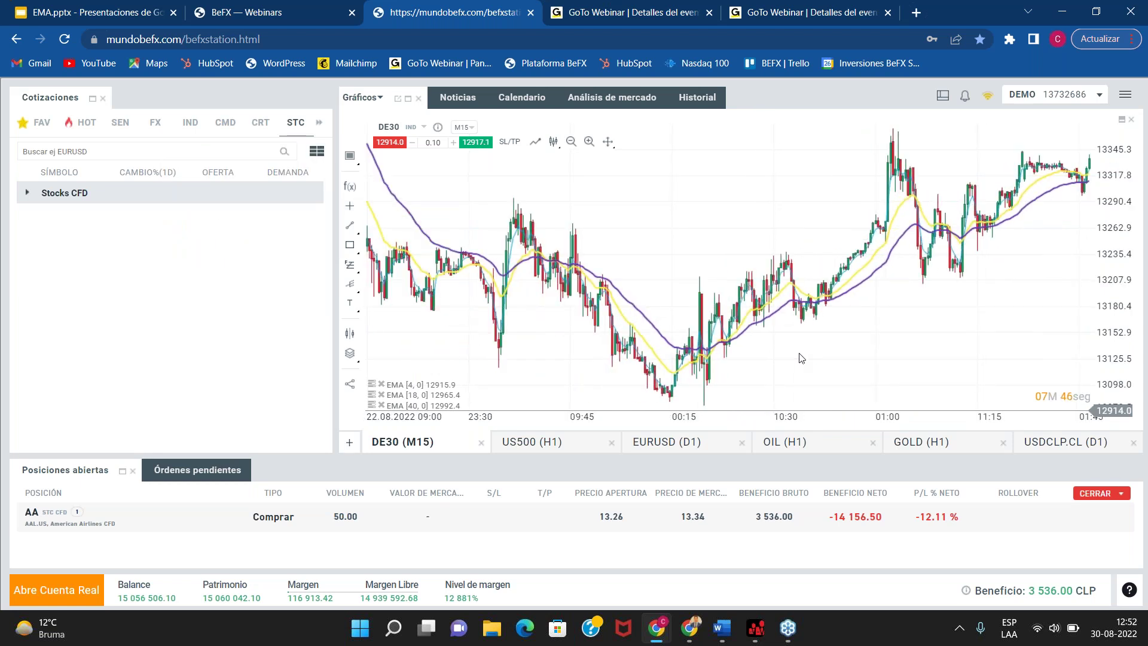
pyautogui.scroll(5, 777, 254)
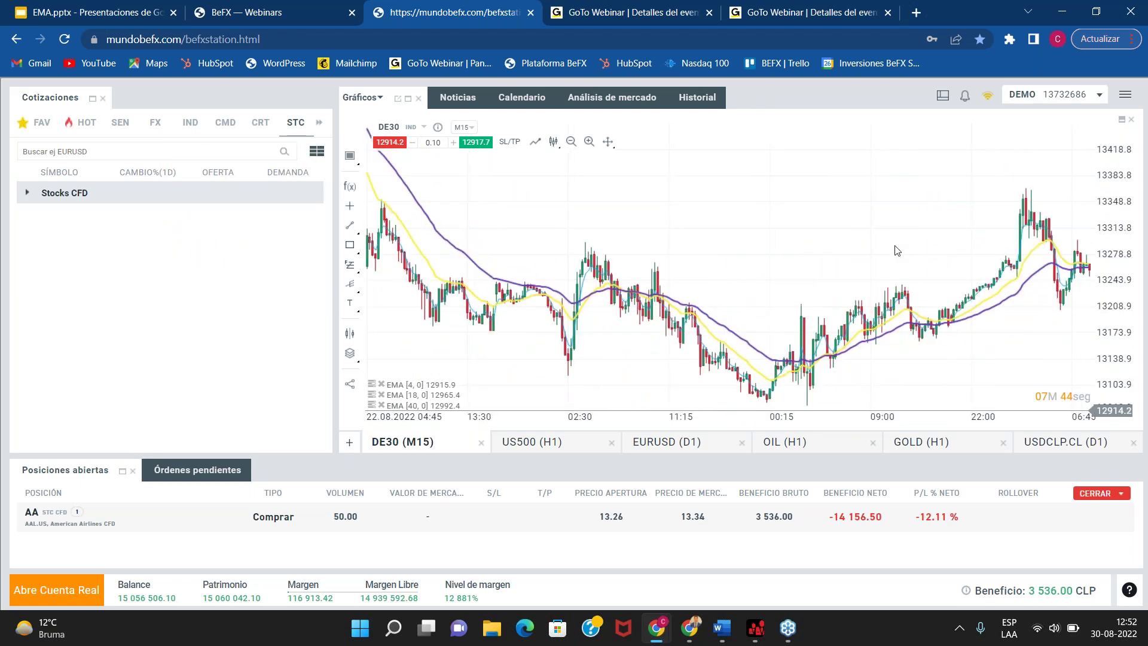
pyautogui.moveTo(468, 253); pyautogui.dragTo(628, 253)
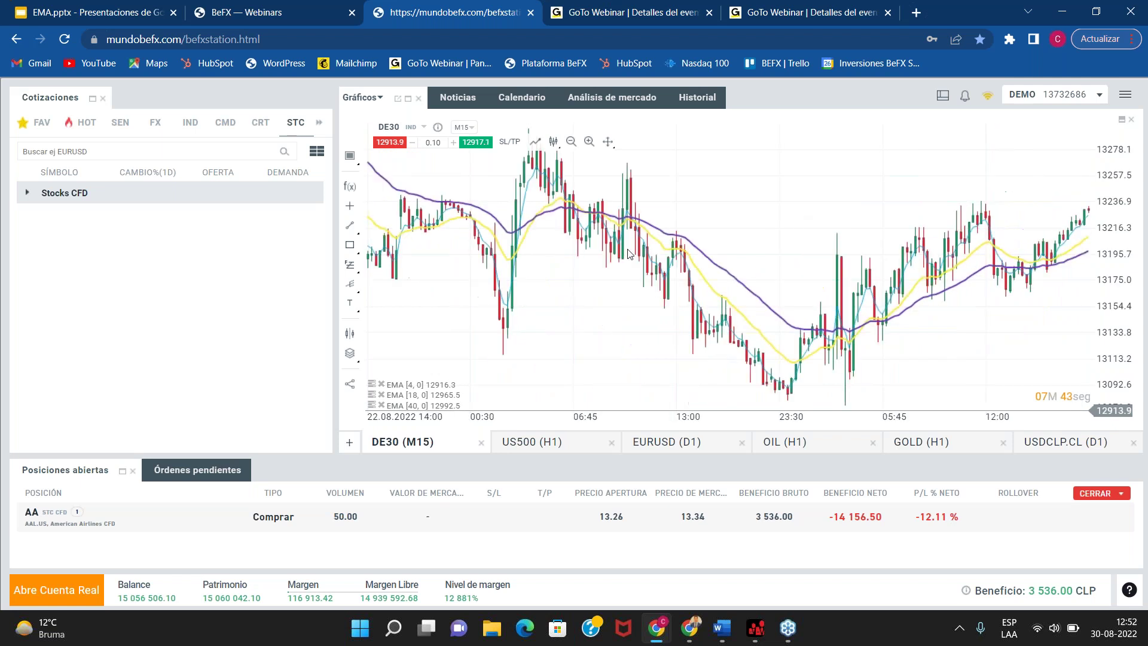
pyautogui.middleClick(581, 319)
pyautogui.scroll(-1, 528, 293)
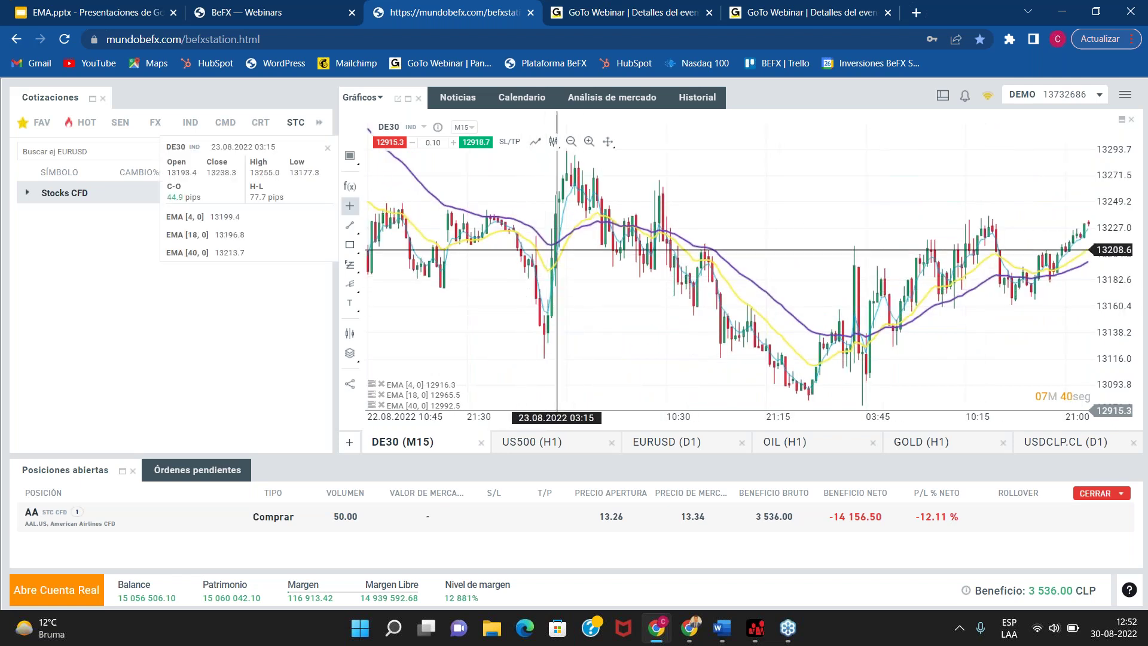
pyautogui.moveTo(558, 236); pyautogui.dragTo(599, 181)
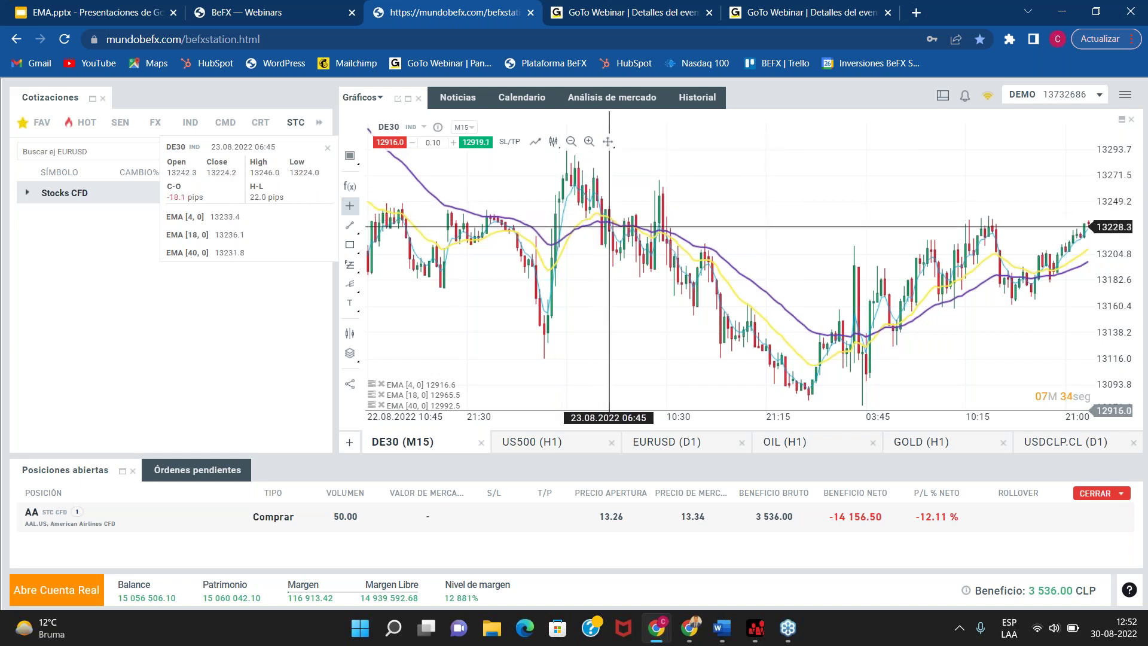
pyautogui.moveTo(624, 235); pyautogui.dragTo(817, 374)
# Step: Examine the EMA crossovers on the DE30 M15 chart between 17 and 19 August 2022
pyautogui.scroll(-6, 547, 347)
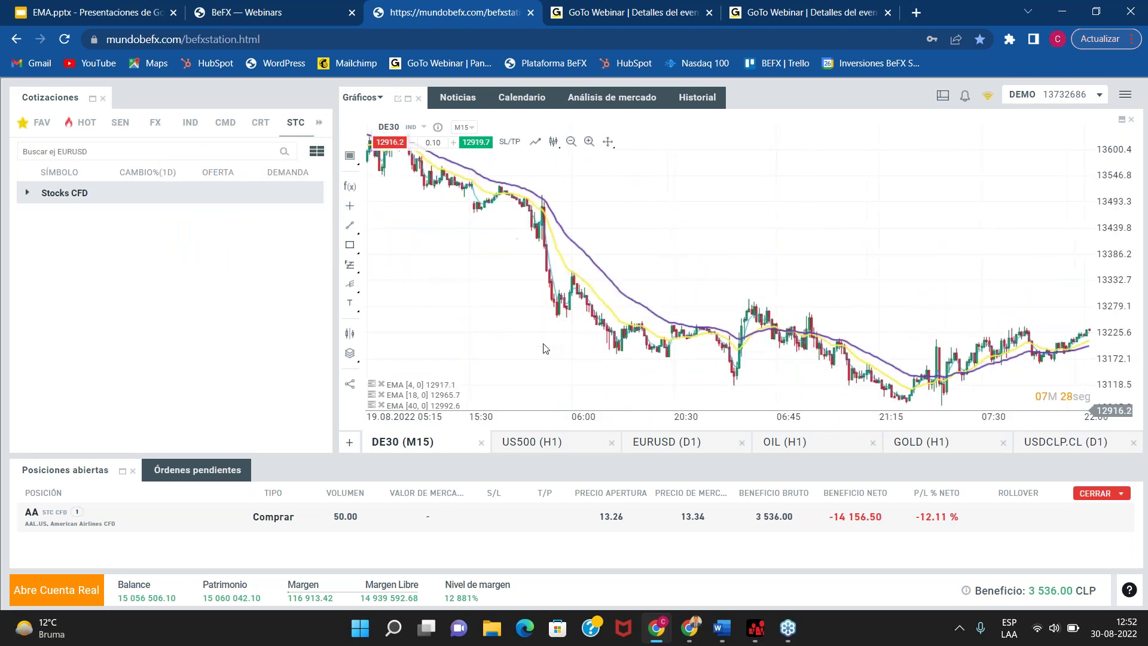
pyautogui.moveTo(522, 303); pyautogui.dragTo(664, 372)
pyautogui.moveTo(649, 311); pyautogui.dragTo(687, 336)
pyautogui.scroll(3, 507, 333)
pyautogui.scroll(1, 506, 333)
pyautogui.moveTo(469, 293); pyautogui.dragTo(802, 410)
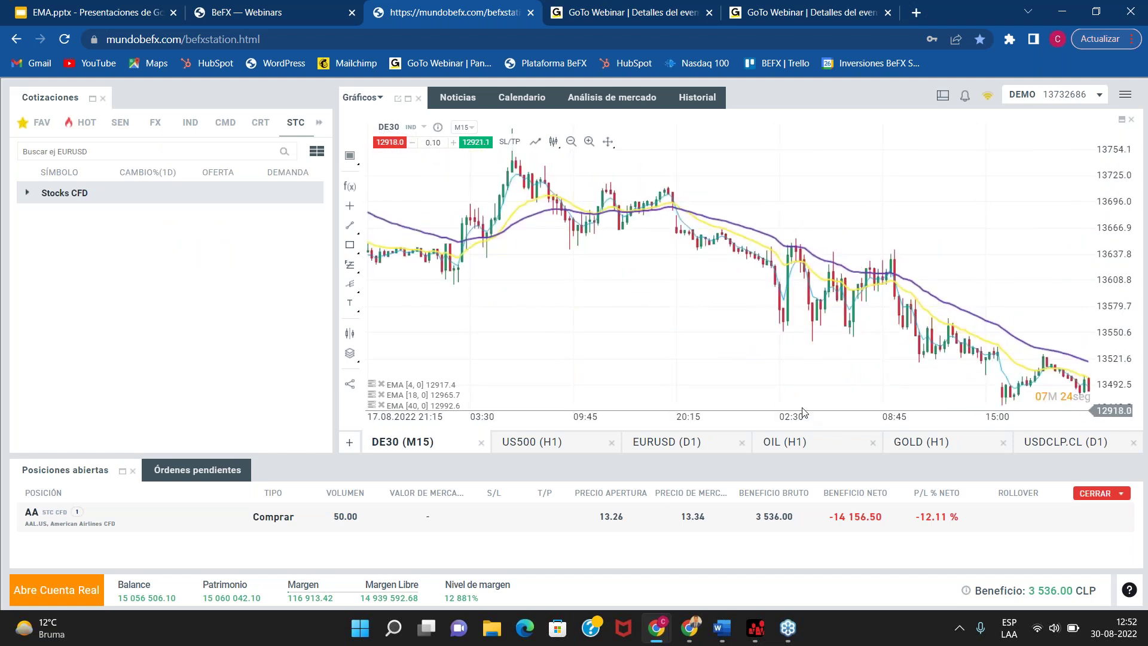
# Step: Increase the line thickness of the 4-period EMA on the DE30 M15 chart
pyautogui.click(790, 293)
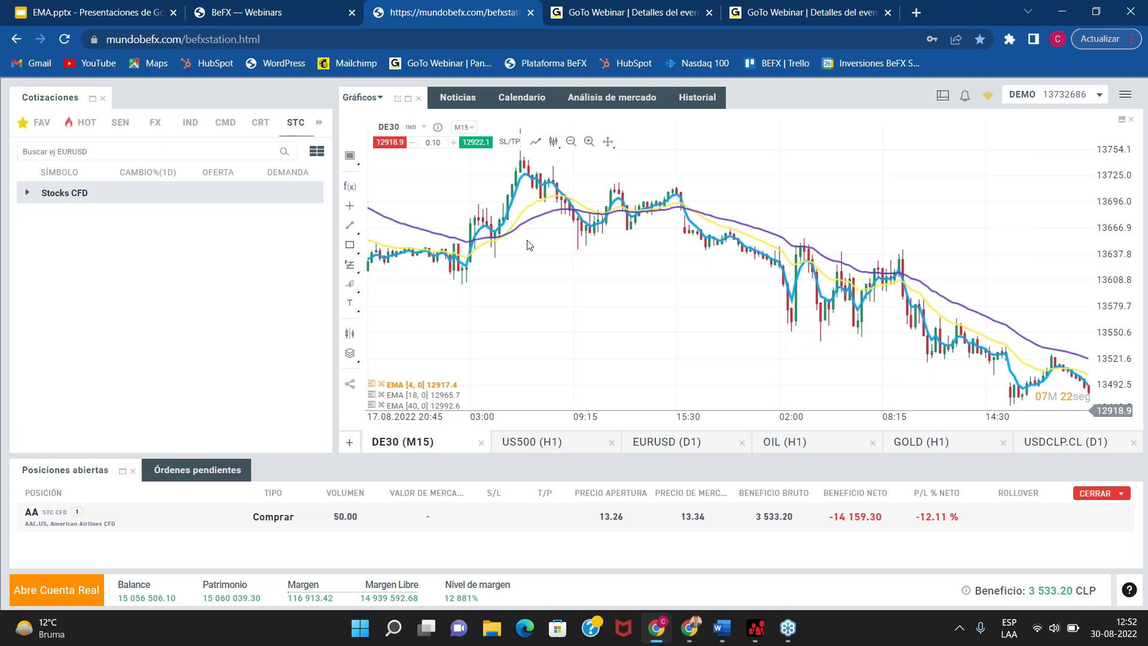
pyautogui.click(647, 320)
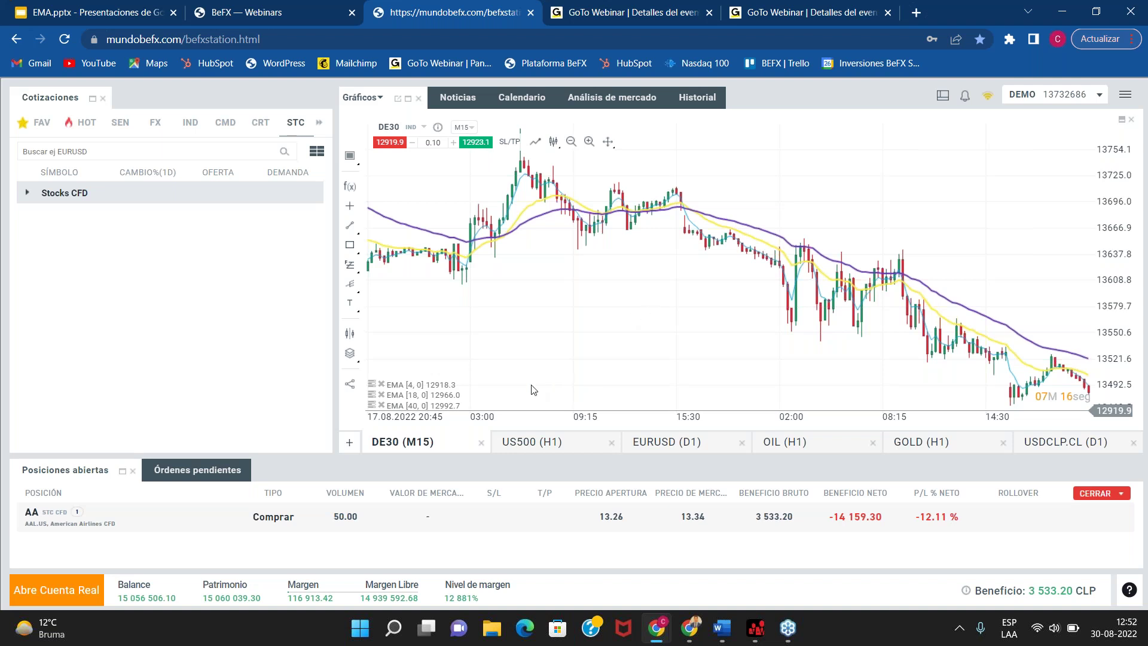
pyautogui.click(372, 386)
pyautogui.click(689, 434)
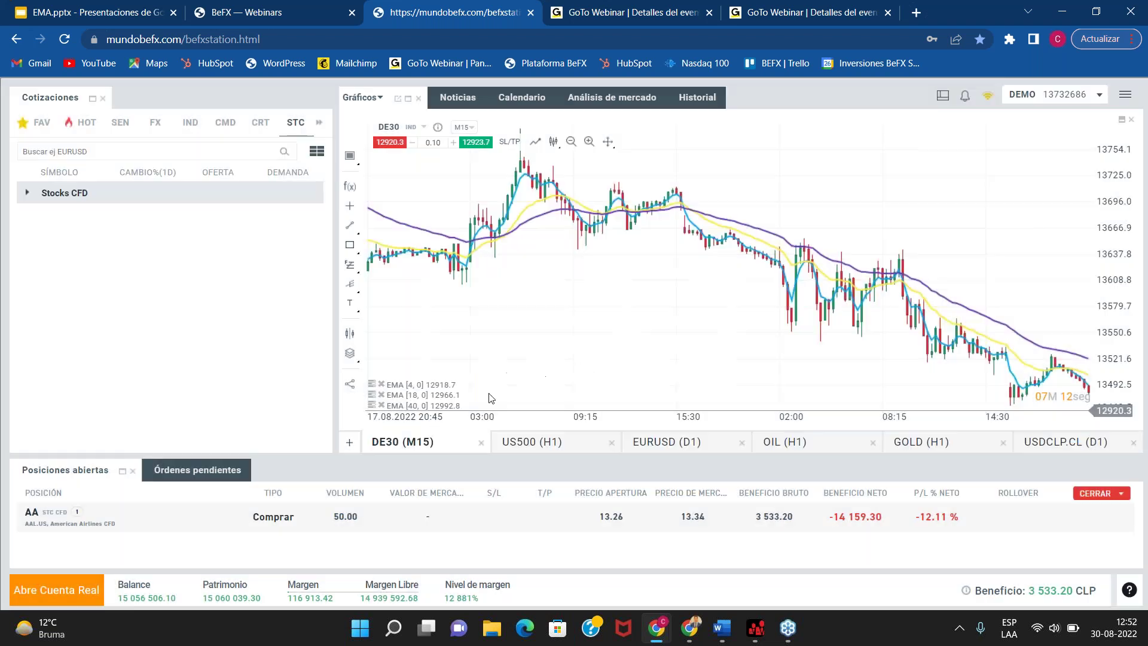
# Step: Change the 40-period EMA's line color to yellow on the DE30 M15 chart
pyautogui.click(372, 406)
pyautogui.click(443, 367)
pyautogui.click(505, 512)
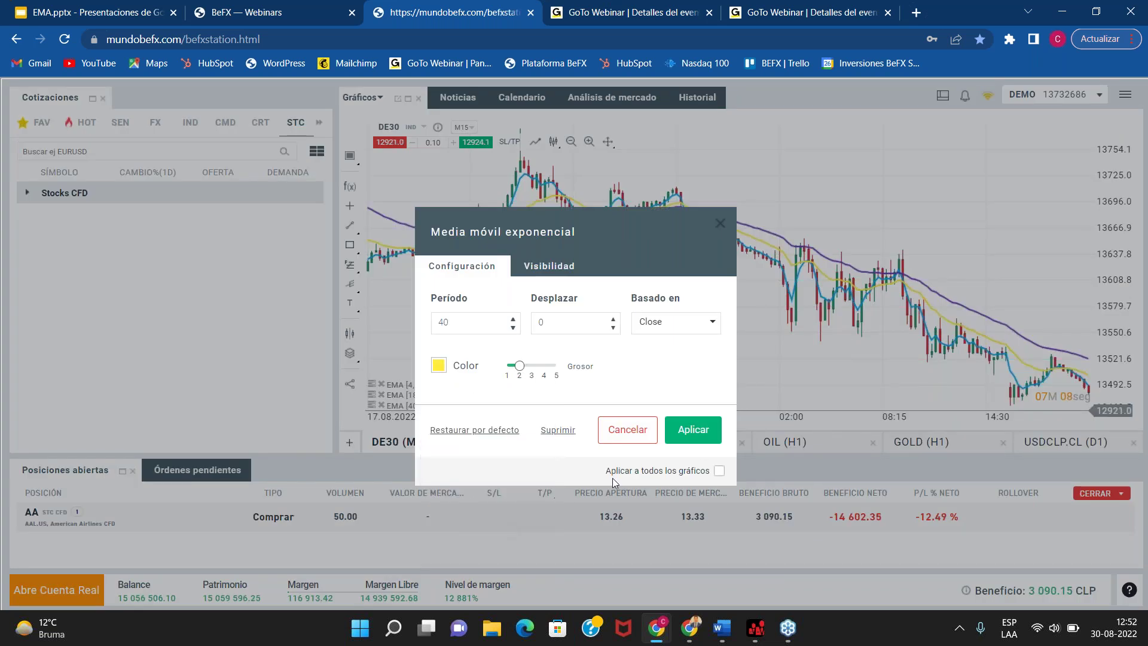
pyautogui.click(692, 430)
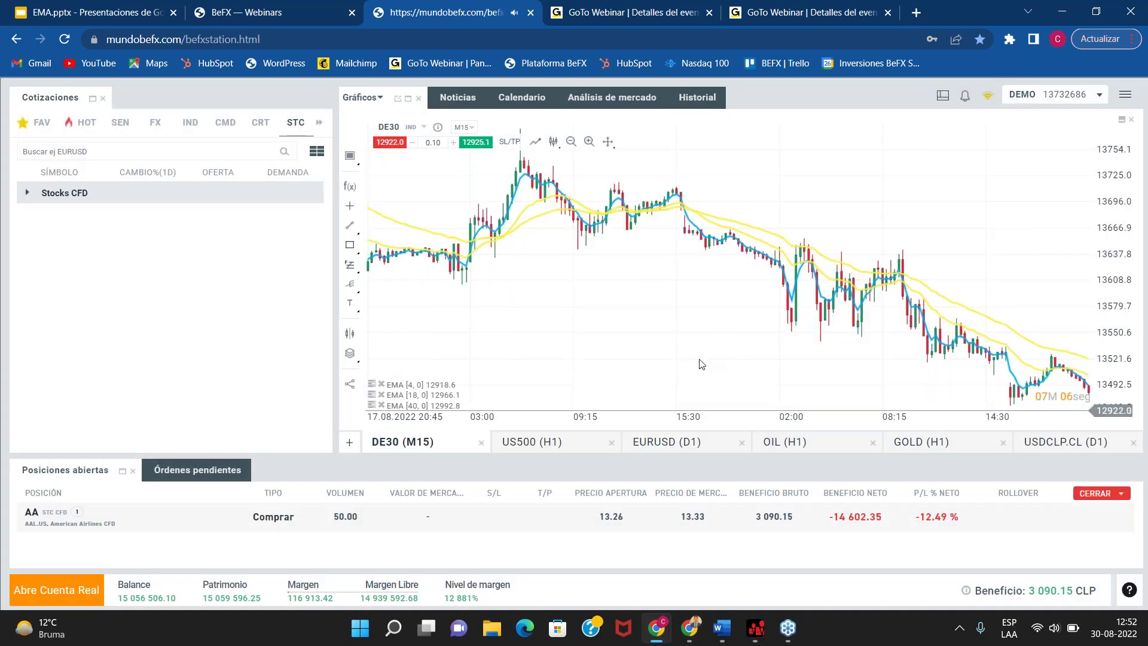
# Step: Examine the three-EMA crossovers in mid-August 2022, including the one around 10:30 on 15 August
pyautogui.scroll(-4, 702, 364)
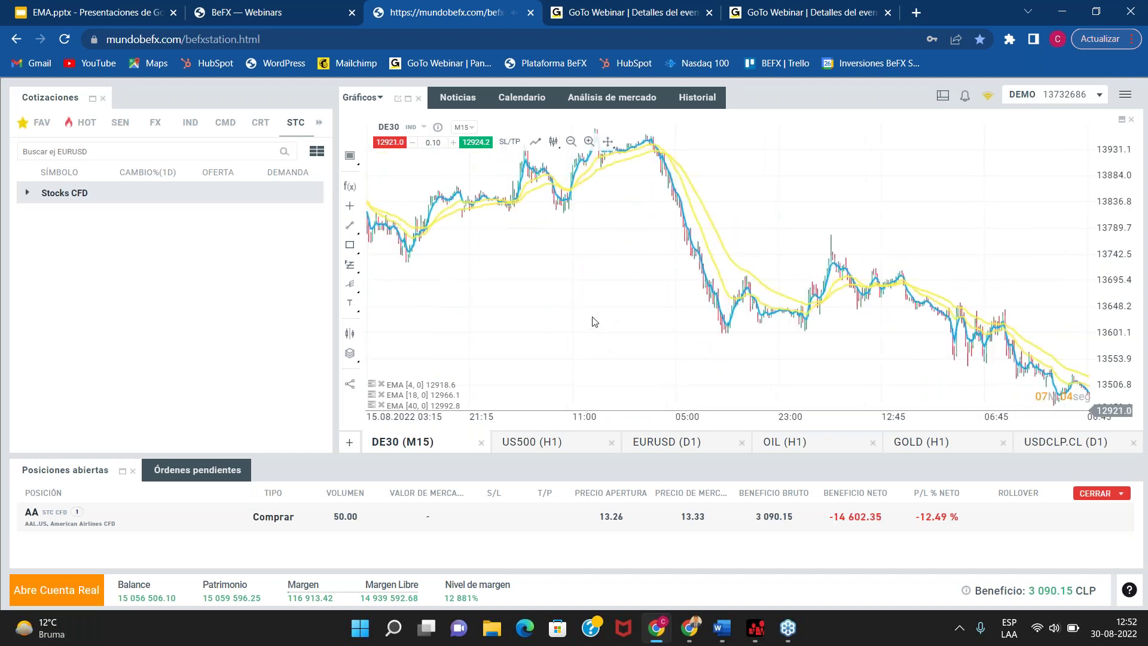
pyautogui.scroll(-1, 671, 337)
pyautogui.scroll(-2, 672, 331)
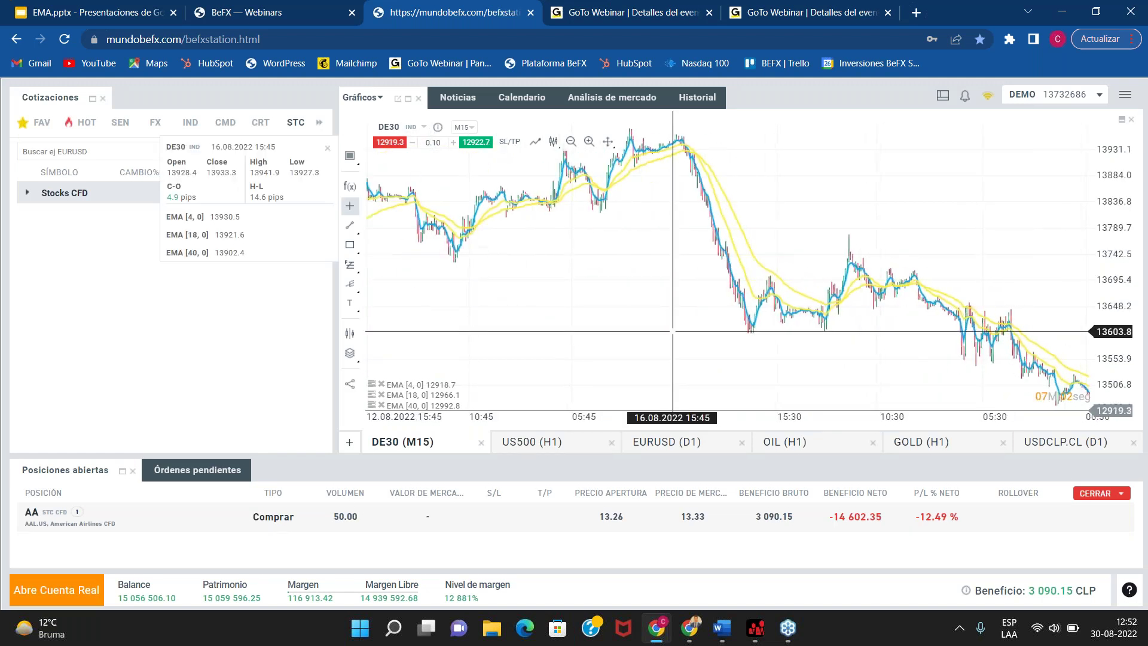
pyautogui.middleClick(526, 324)
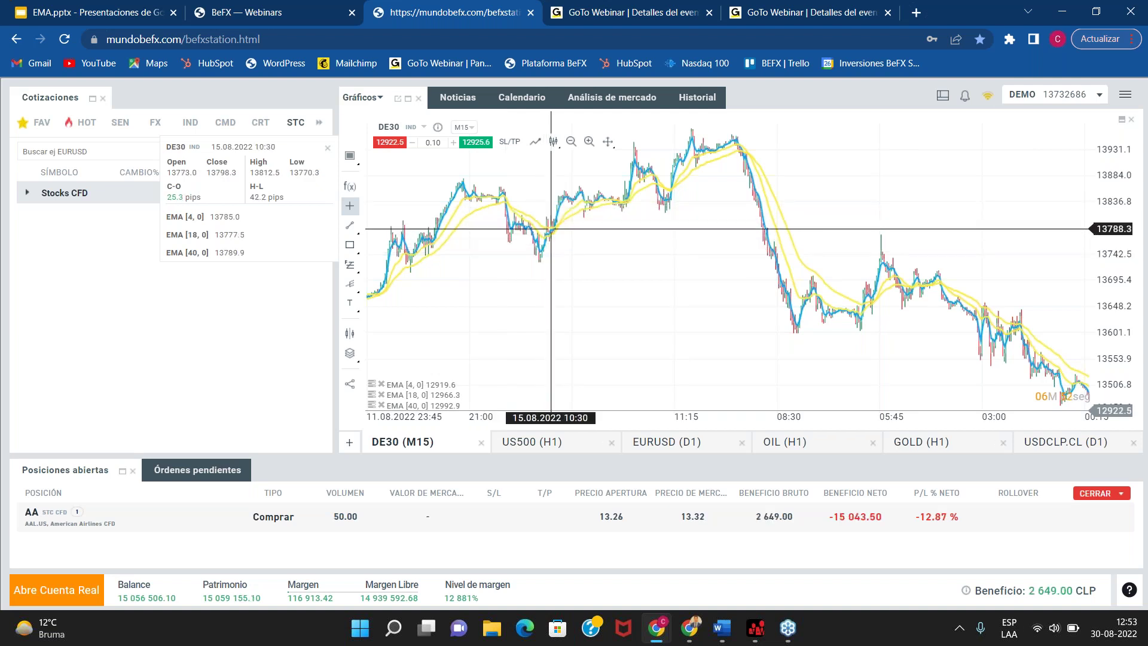
# Step: Examine the three-EMA crossovers on the DE30 M15 chart from 15 to 17 August 2022
pyautogui.moveTo(554, 222); pyautogui.dragTo(587, 199)
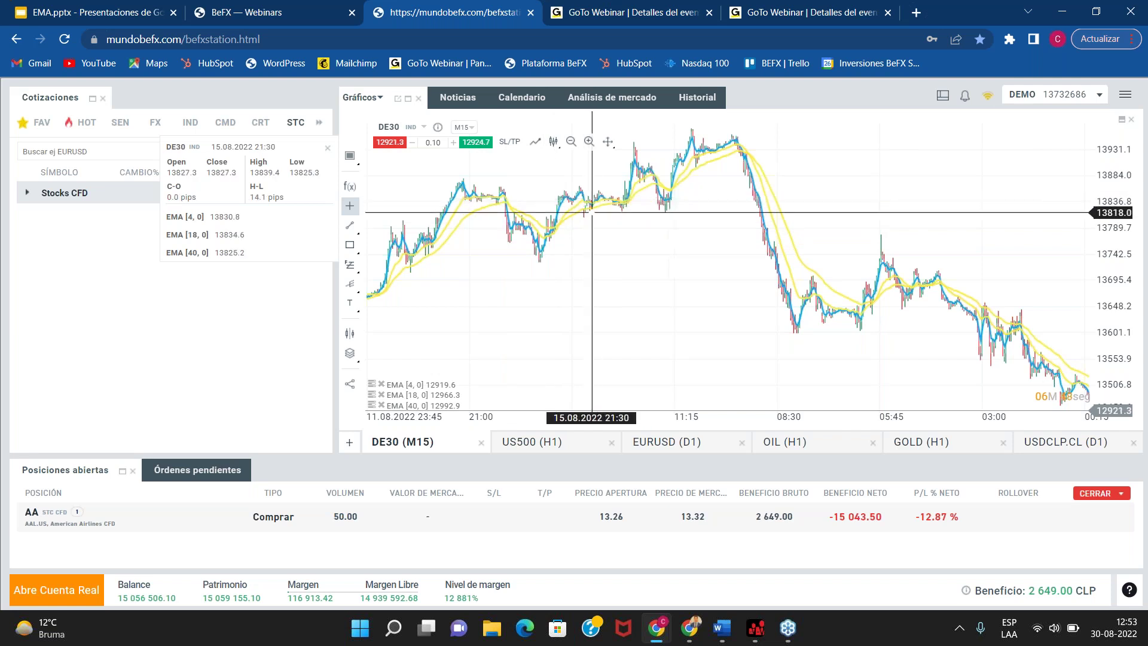
pyautogui.moveTo(627, 191); pyautogui.dragTo(635, 160)
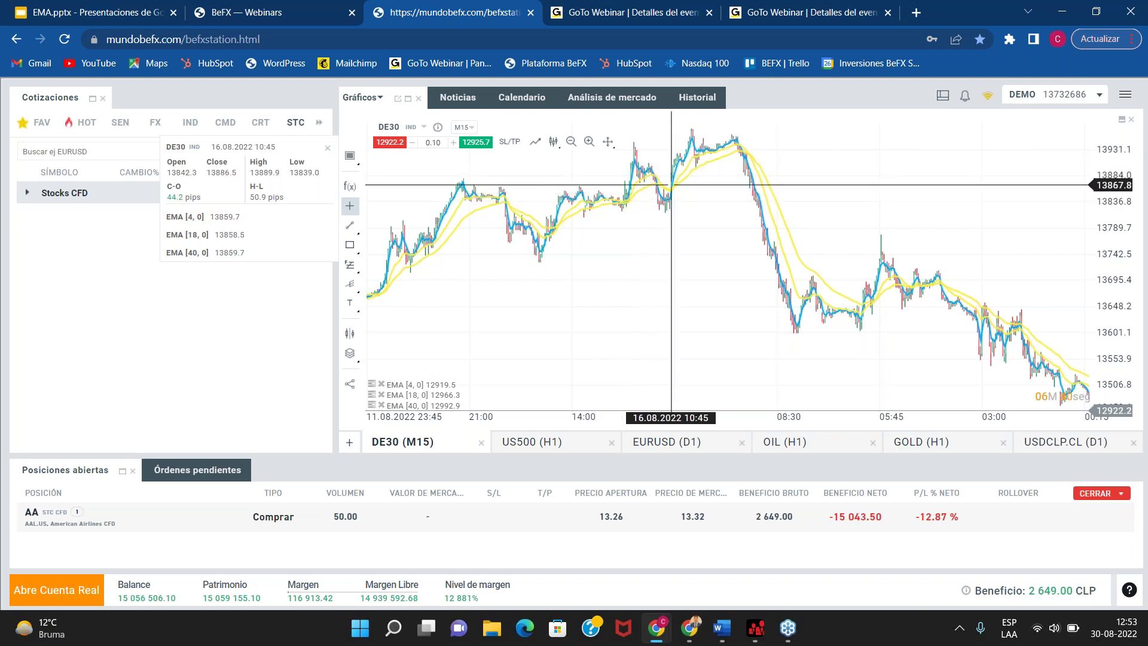
pyautogui.moveTo(671, 184); pyautogui.dragTo(735, 138)
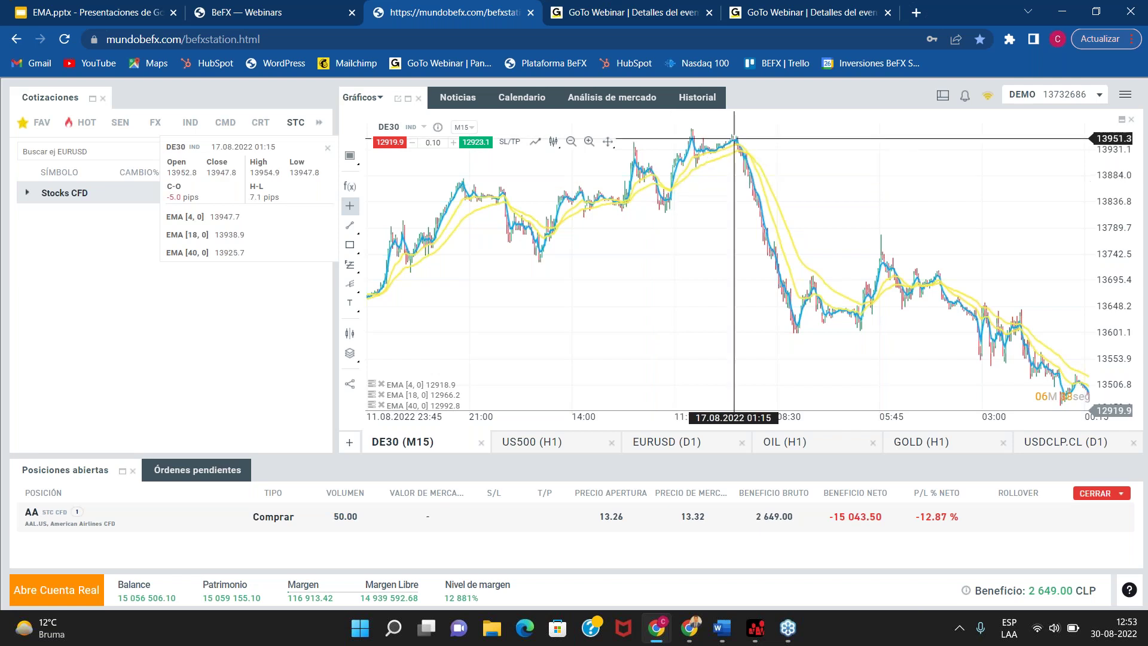
pyautogui.moveTo(742, 154); pyautogui.dragTo(806, 298)
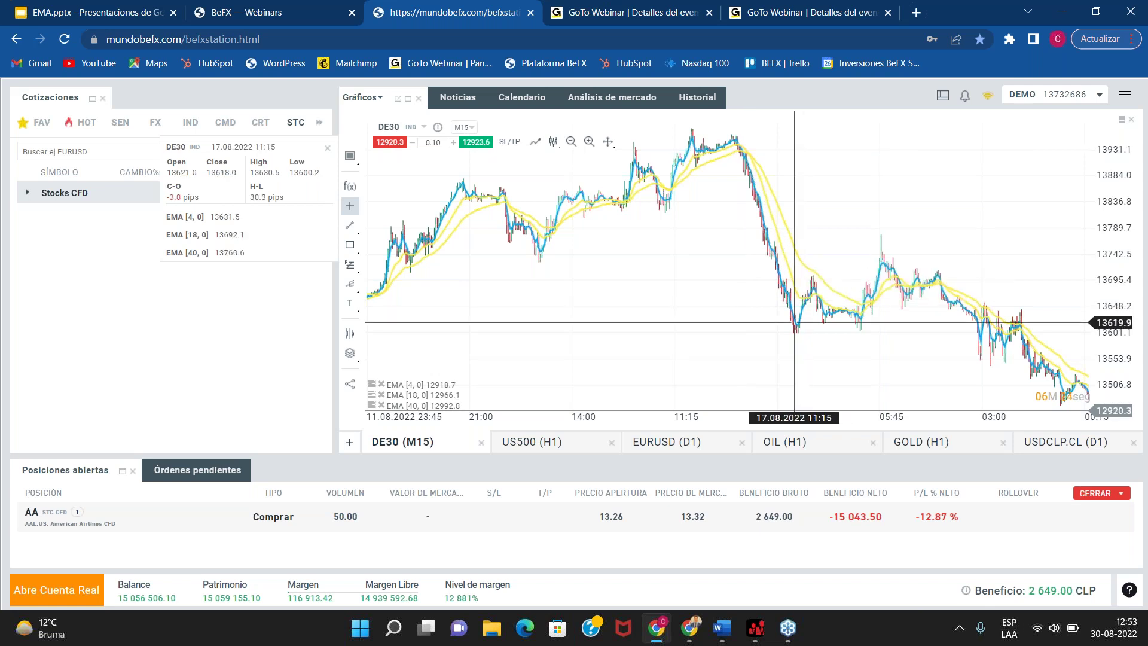
pyautogui.click(791, 348)
# Step: Examine the latest price action and EMA crossovers on the DE30 M15 chart, from 25 to 30 August 2022
pyautogui.scroll(2, 599, 335)
pyautogui.scroll(3, 600, 335)
pyautogui.moveTo(1040, 251); pyautogui.dragTo(769, 238)
pyautogui.scroll(1, 968, 208)
pyautogui.moveTo(970, 209); pyautogui.dragTo(693, 221)
pyautogui.moveTo(957, 229); pyautogui.dragTo(431, 227)
pyautogui.moveTo(908, 287); pyautogui.dragTo(543, 262)
pyautogui.scroll(10, 546, 262)
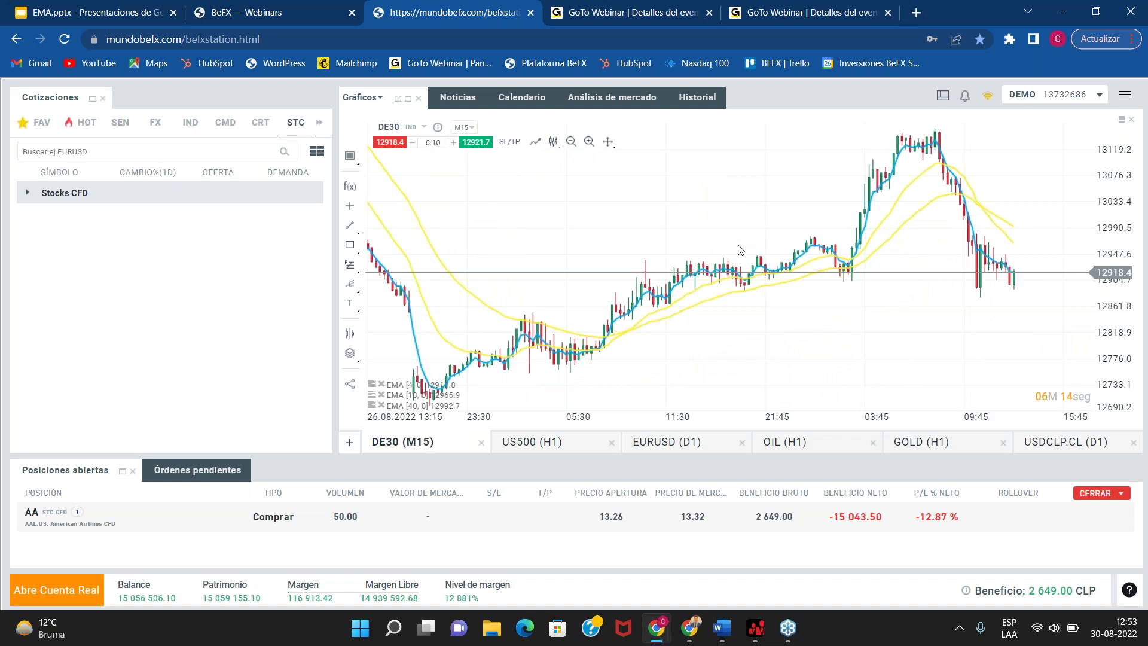
pyautogui.scroll(-6, 723, 272)
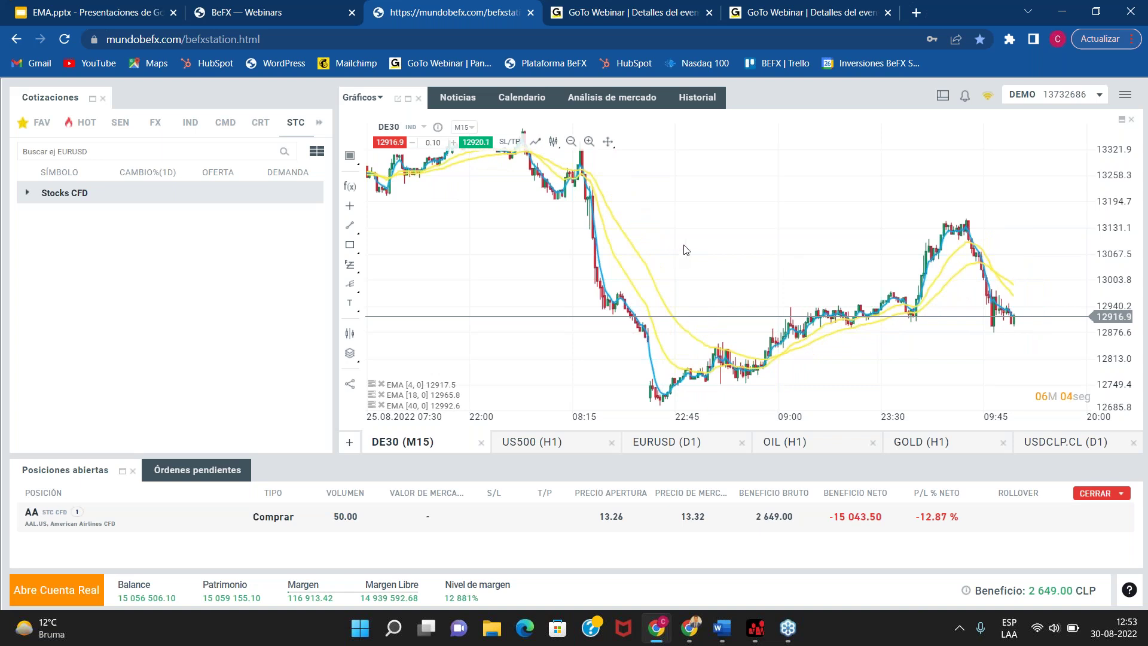
pyautogui.scroll(3, 771, 258)
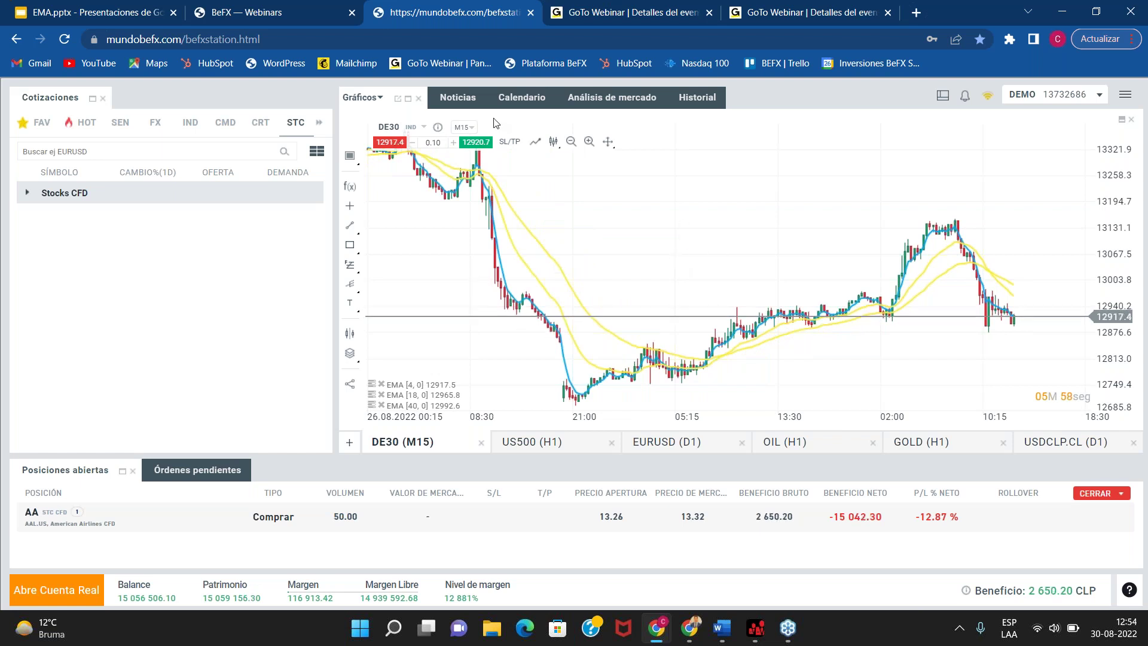
# Step: Switch the DE30 chart to the M5 timeframe
pyautogui.click(464, 127)
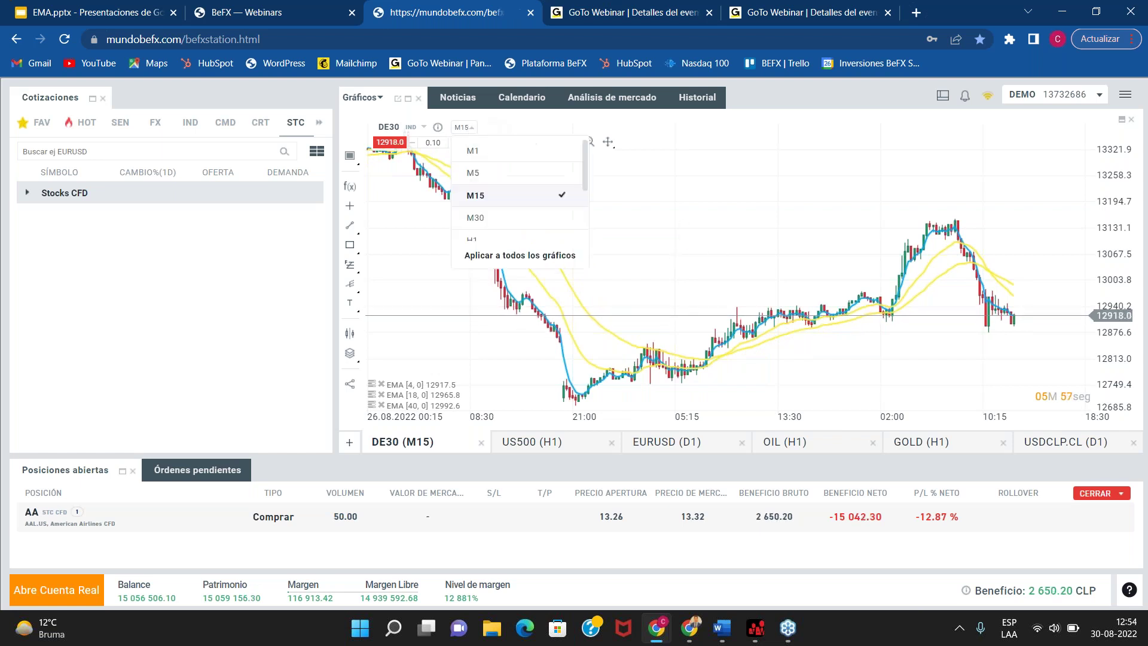
pyautogui.click(518, 176)
pyautogui.scroll(3, 897, 342)
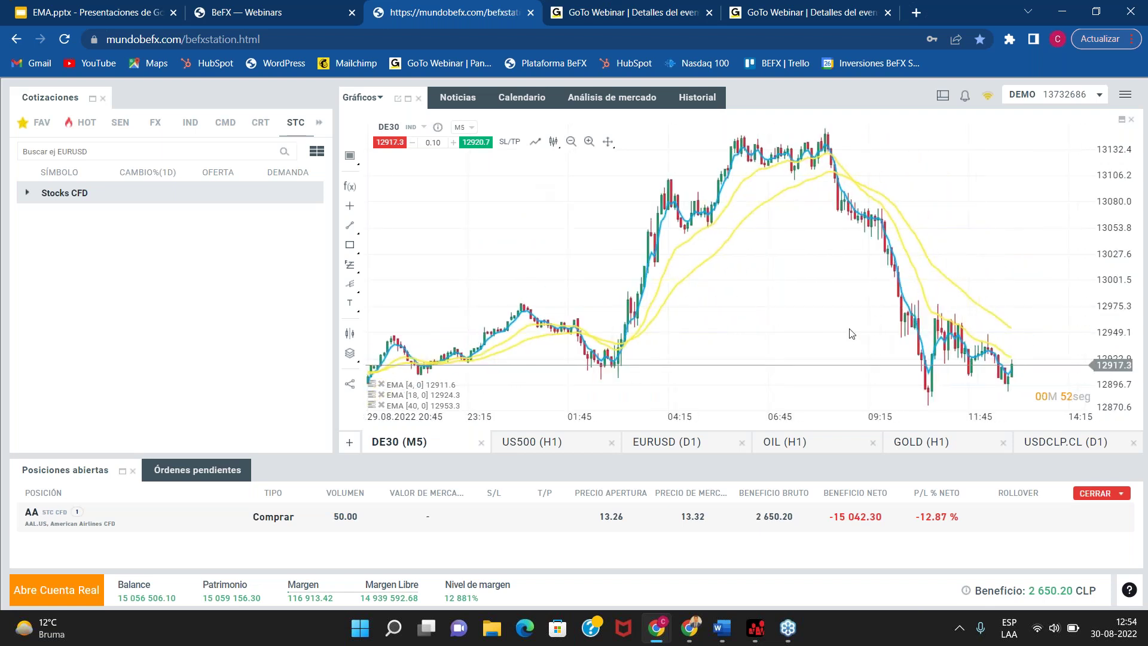
# Step: Inspect the 30 August 2022 EMA crossover and following decline on the DE30 M5 chart, starting around 08:15
pyautogui.middleClick(829, 327)
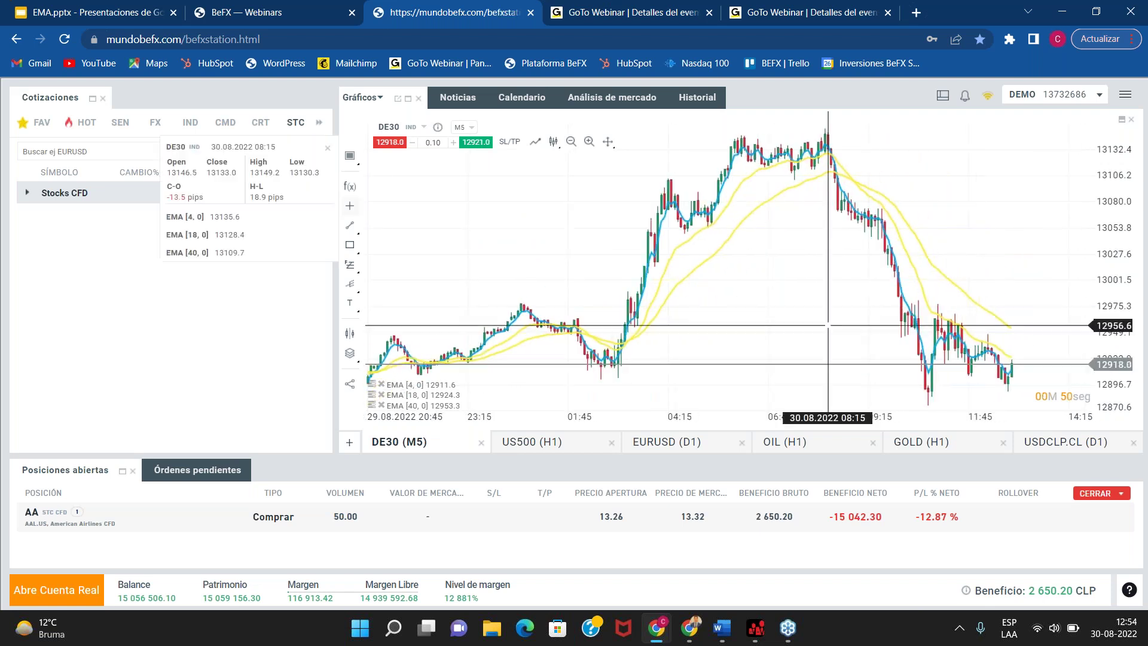
pyautogui.moveTo(837, 179); pyautogui.dragTo(1005, 367)
pyautogui.middleClick(1002, 367)
# Step: Examine the earlier three-EMA crossovers on the DE30 M5 chart between 24 and 26 August 2022
pyautogui.scroll(-2, 778, 362)
pyautogui.scroll(-4, 780, 362)
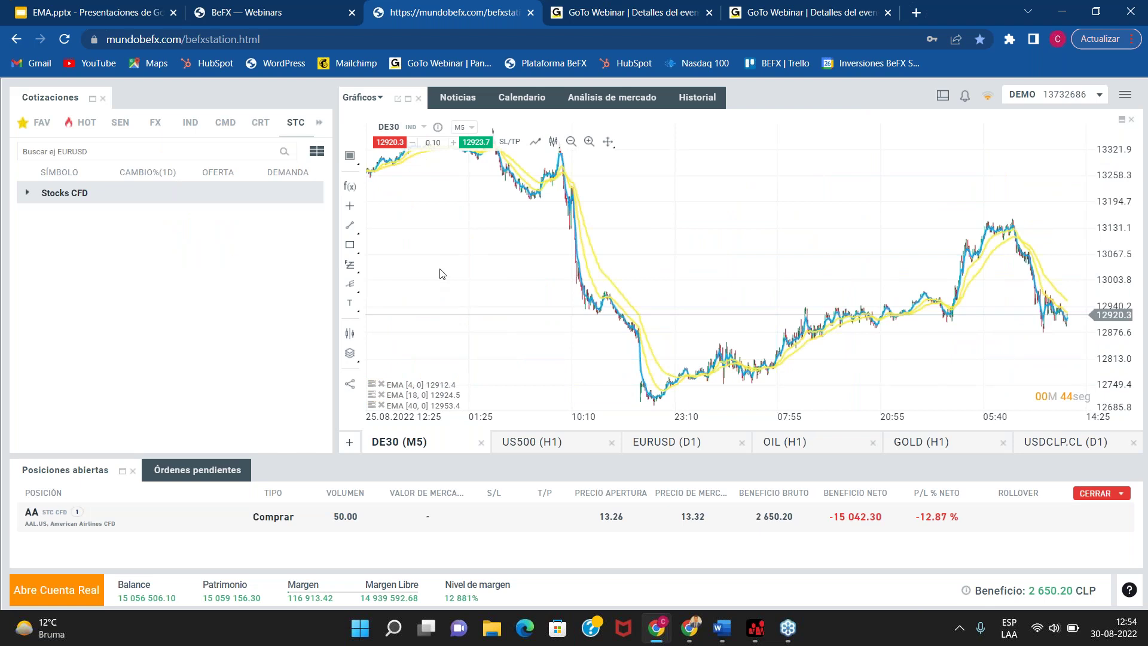
pyautogui.scroll(-1, 442, 274)
pyautogui.scroll(3, 748, 266)
pyautogui.moveTo(833, 257); pyautogui.dragTo(999, 253)
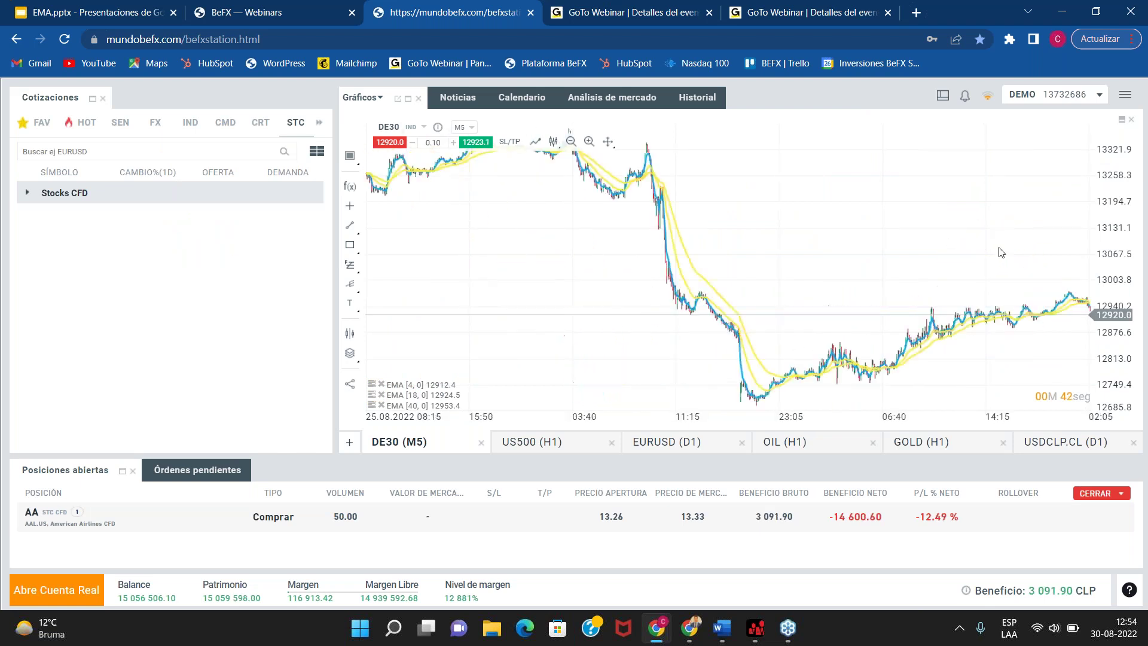
pyautogui.scroll(2, 879, 243)
pyautogui.moveTo(687, 212); pyautogui.dragTo(956, 232)
pyautogui.scroll(1, 822, 188)
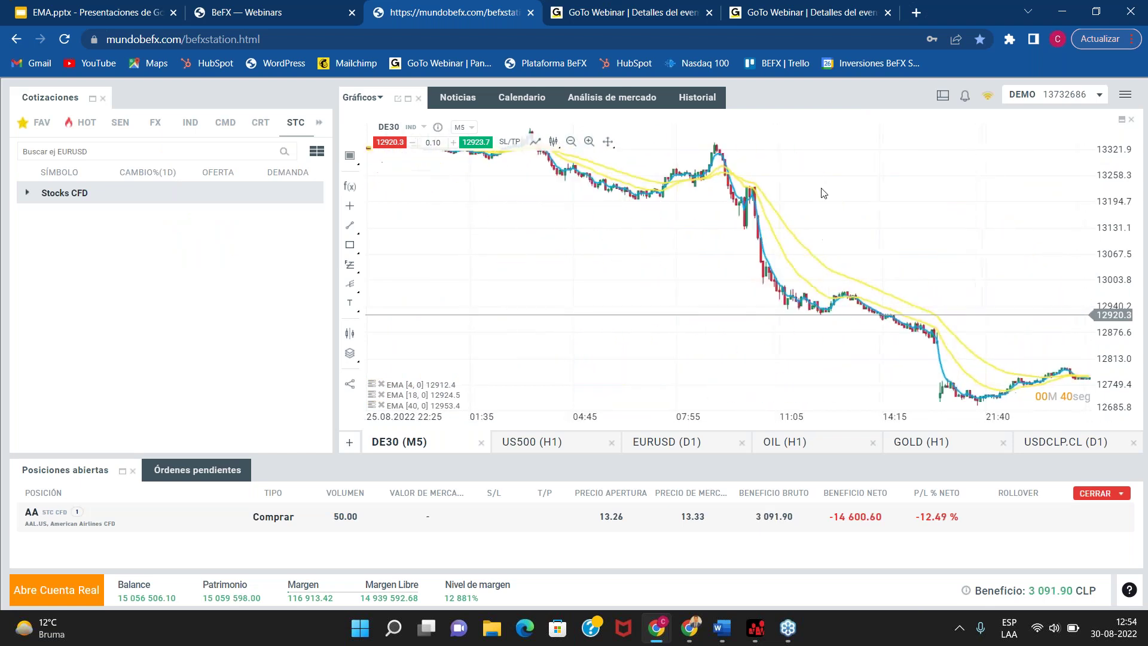
pyautogui.scroll(1, 712, 213)
pyautogui.middleClick(711, 213)
pyautogui.moveTo(703, 179); pyautogui.dragTo(824, 296)
pyautogui.middleClick(728, 293)
pyautogui.moveTo(554, 264); pyautogui.dragTo(832, 318)
pyautogui.moveTo(686, 297); pyautogui.dragTo(910, 346)
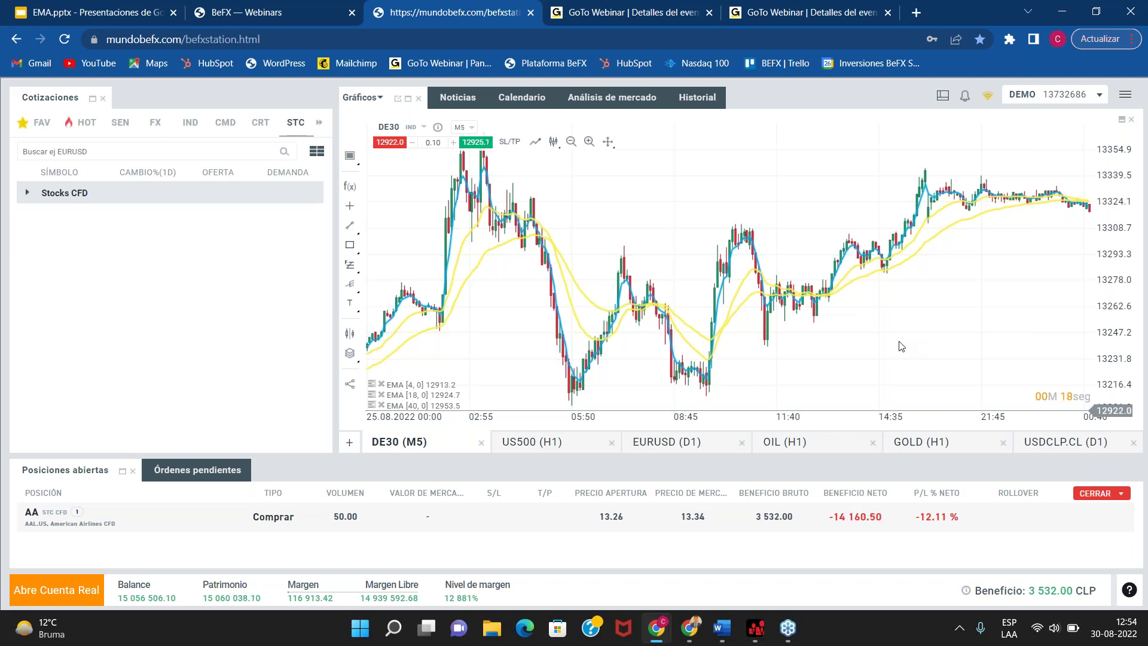
pyautogui.scroll(-4, 902, 347)
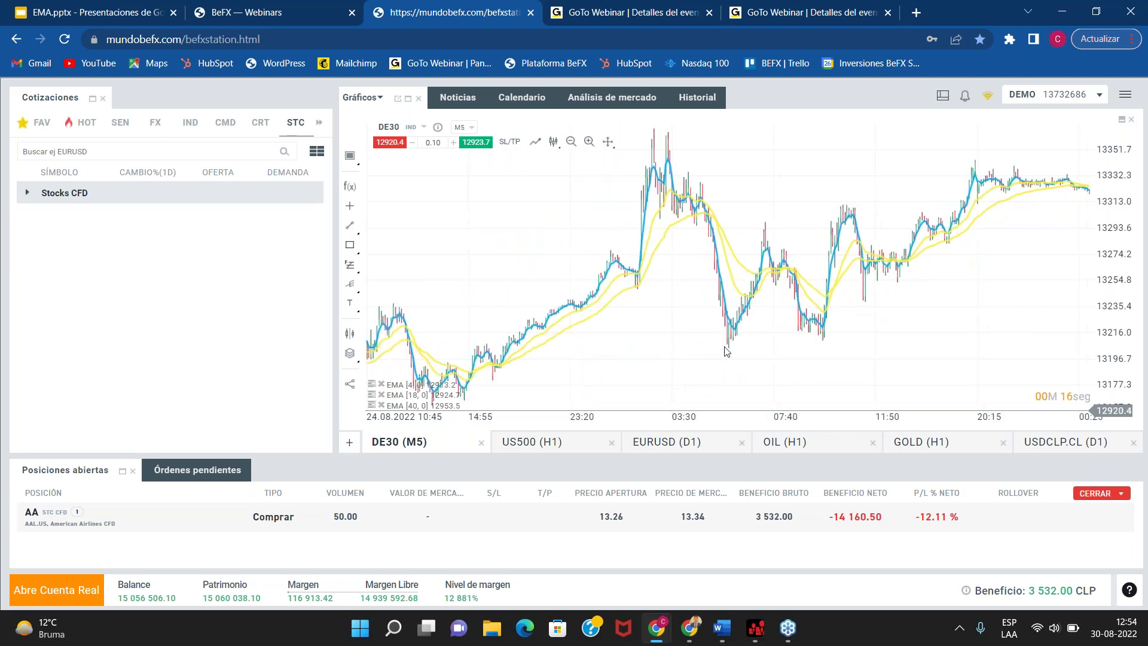
pyautogui.moveTo(668, 339); pyautogui.dragTo(785, 346)
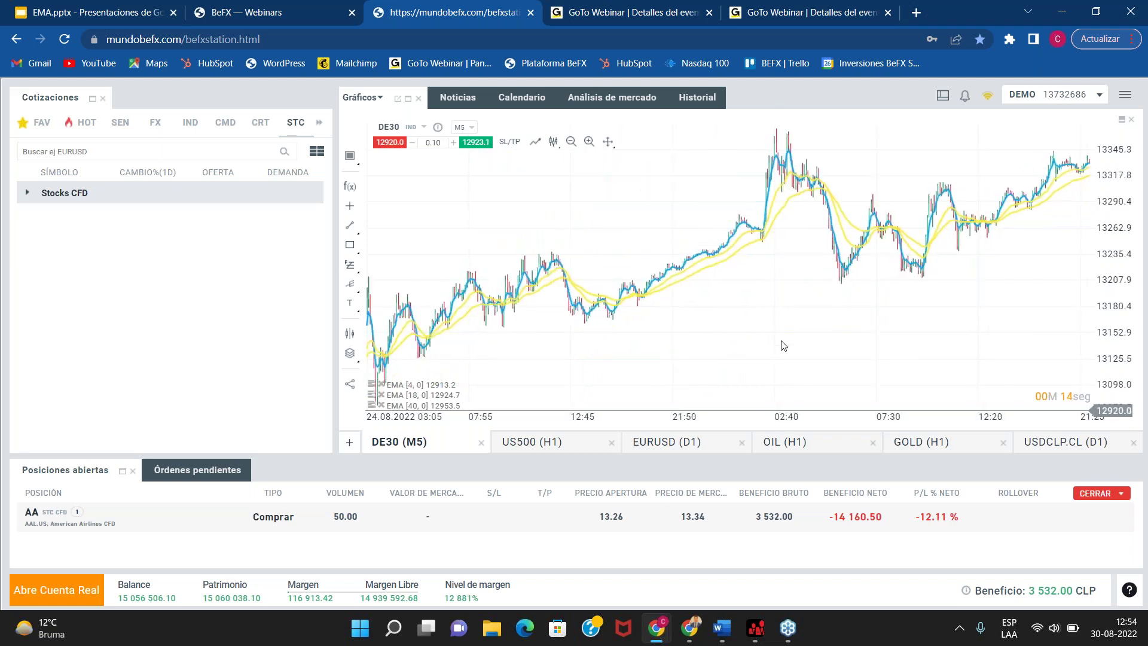
# Step: Open the BeFX webinars page, mundobefx.com/webinars, in a new browser tab
pyautogui.click(915, 13)
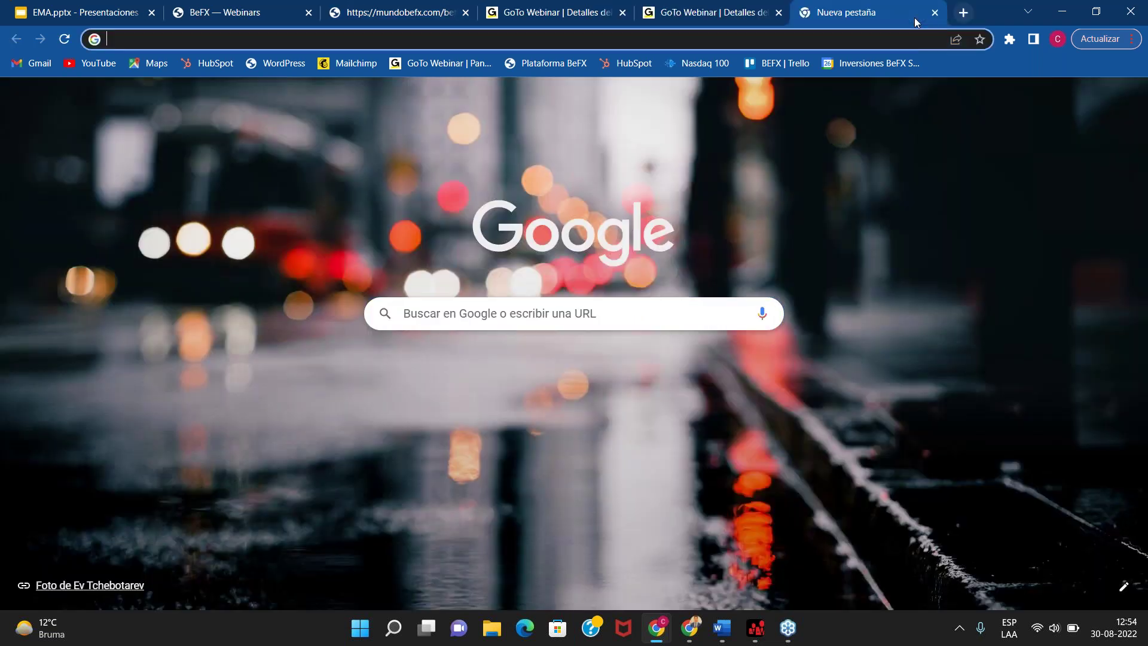
pyautogui.write('mundo')
pyautogui.press('Return')
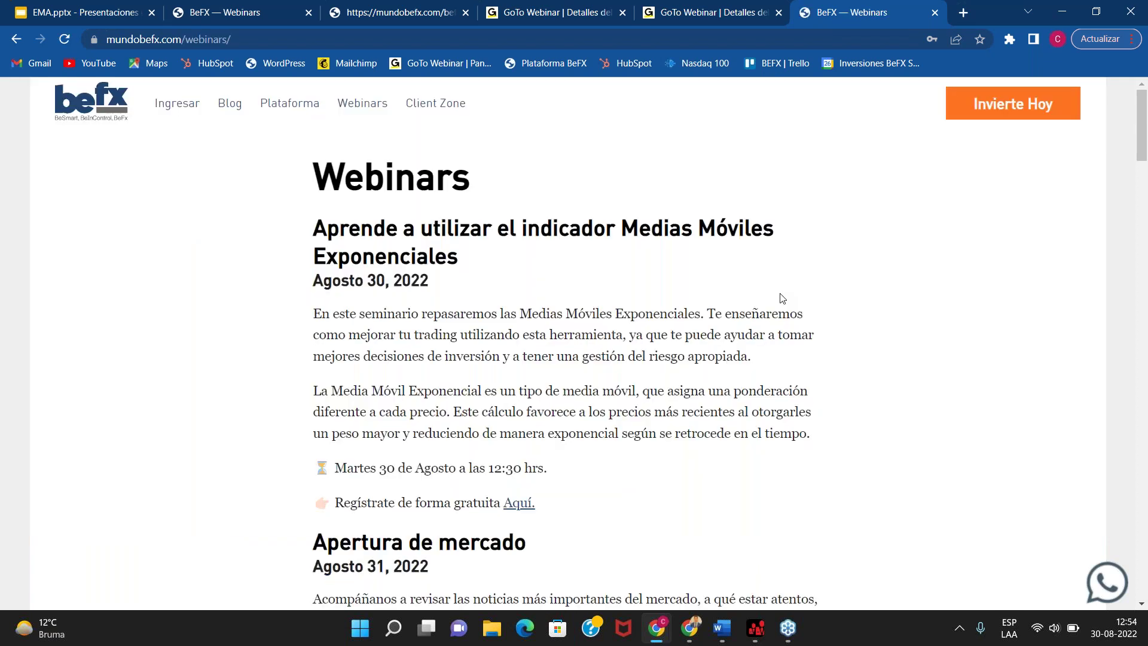
# Step: Review the upcoming webinars, highlighting the "Perspectivas del dólar post plebiscito" session of 1 September 2022
pyautogui.scroll(-4, 782, 300)
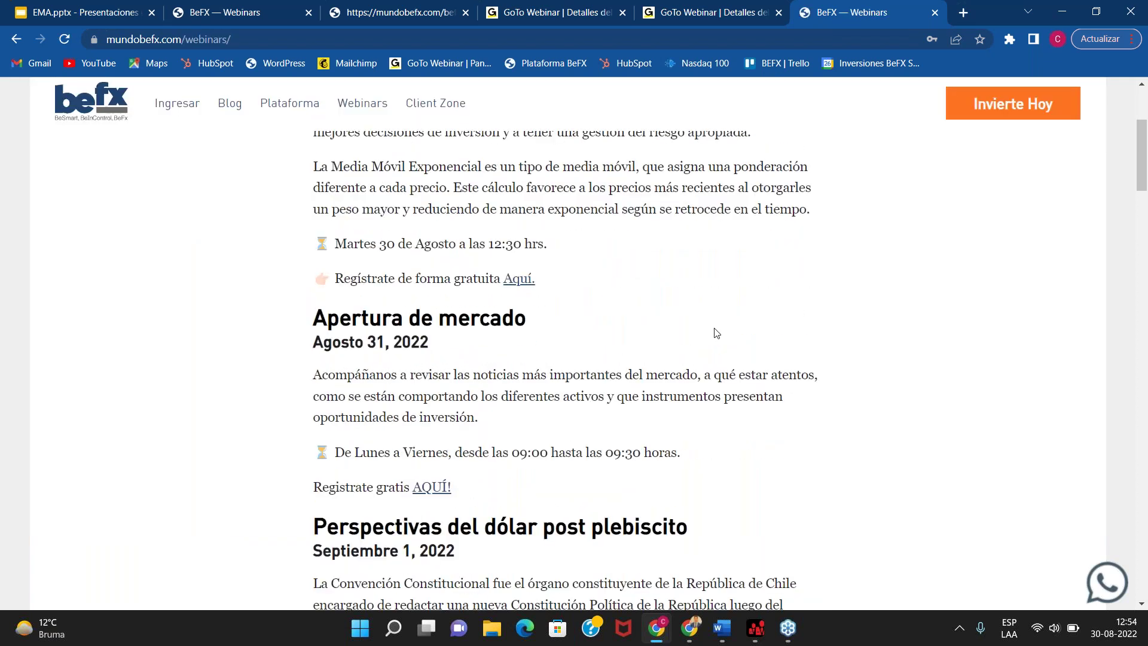
pyautogui.scroll(-5, 717, 333)
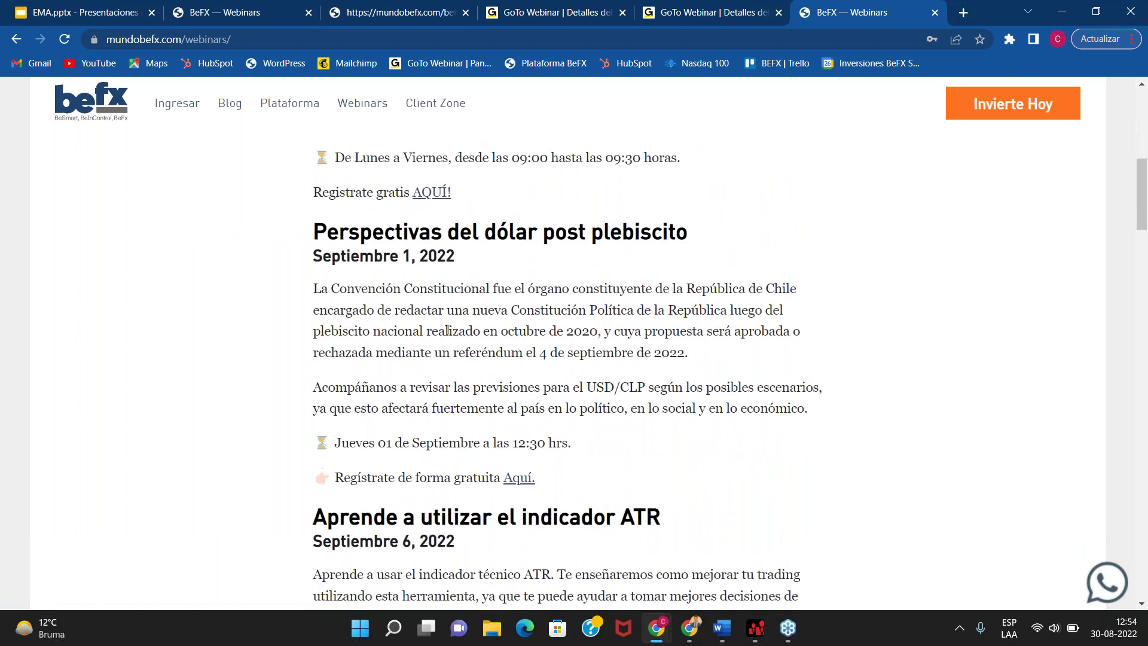
pyautogui.scroll(1, 717, 332)
pyautogui.moveTo(314, 296); pyautogui.dragTo(516, 333)
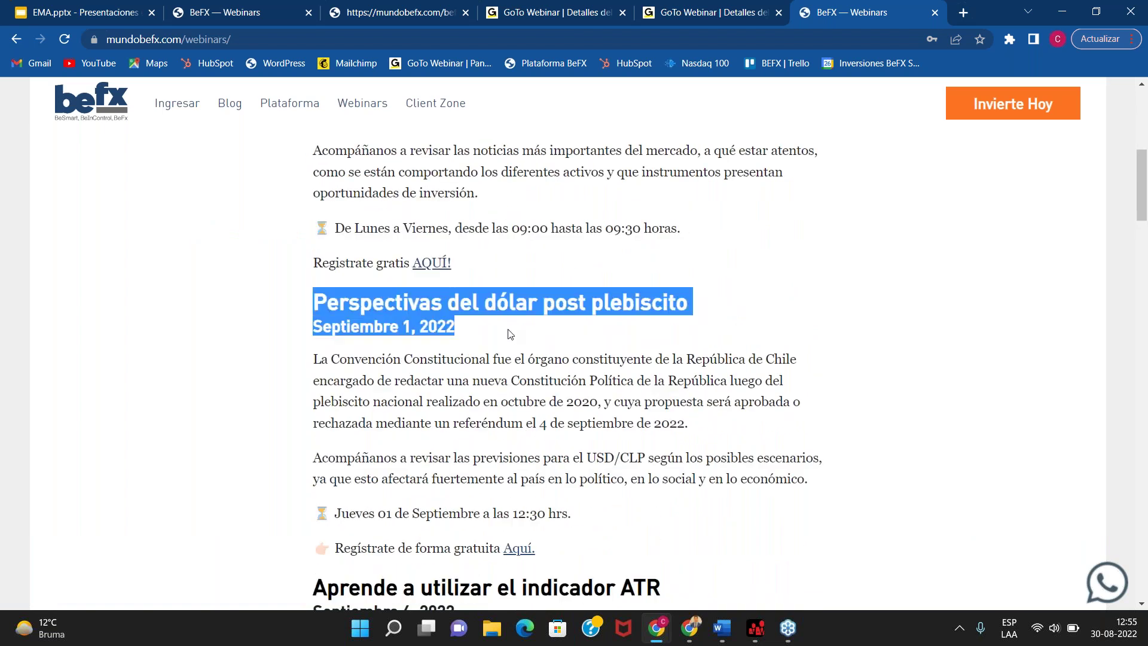
pyautogui.click(393, 310)
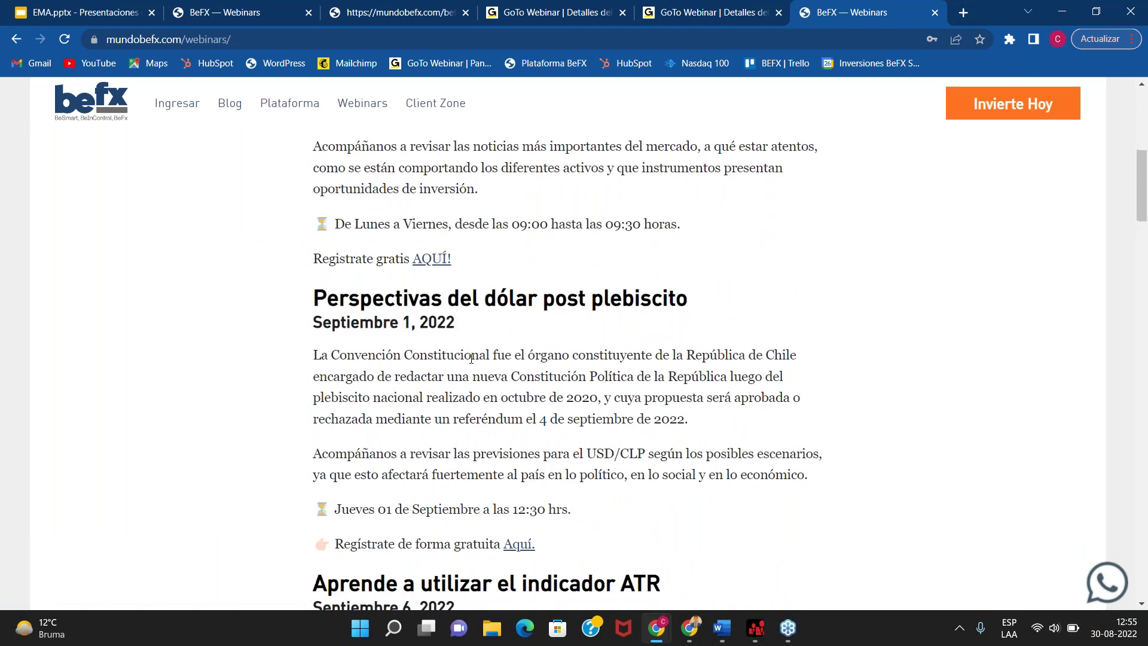
pyautogui.scroll(-1, 483, 253)
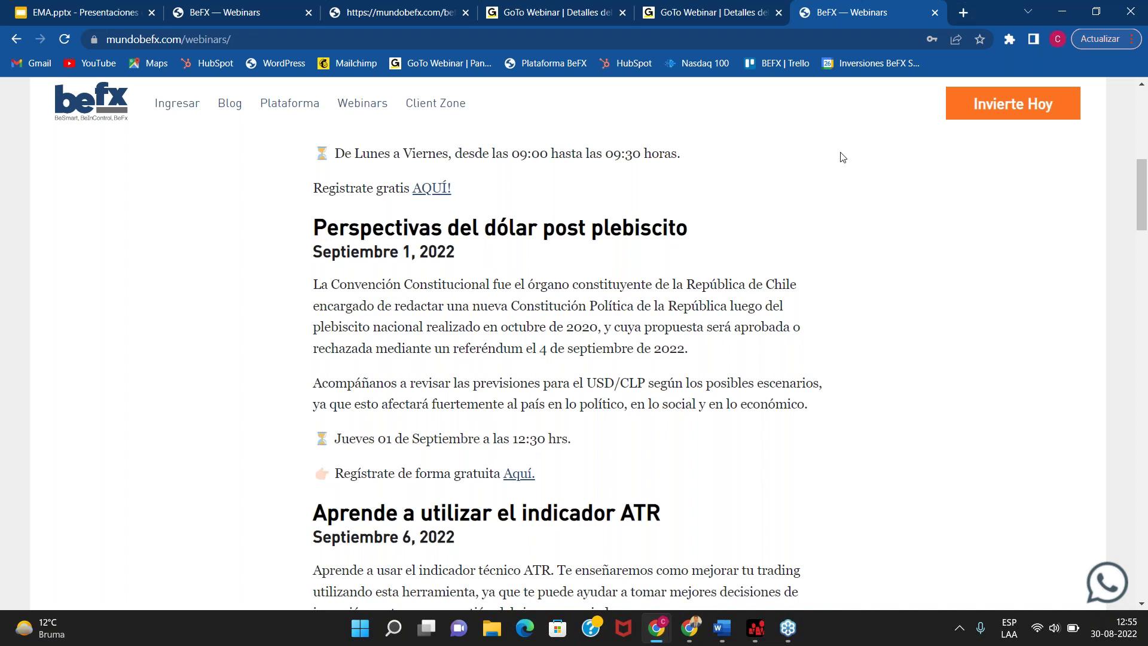
# Step: Return to the BeFX trading platform and view the DE30 M5 chart around 24 and 25 August 2022 more closely
pyautogui.click(378, 7)
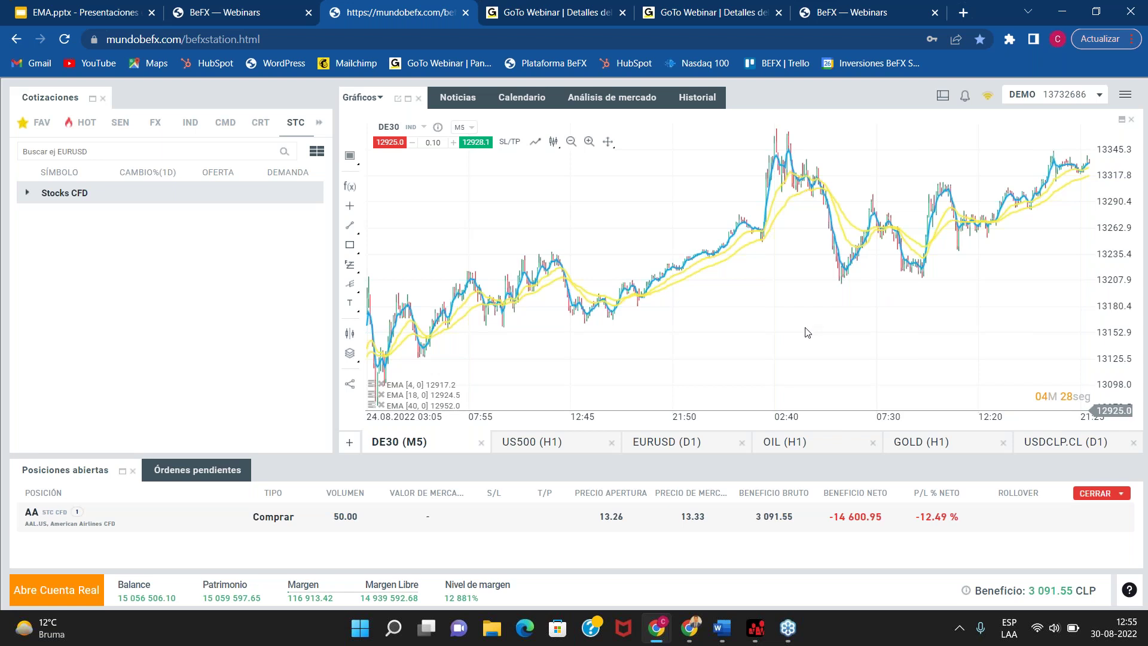
pyautogui.scroll(2, 807, 335)
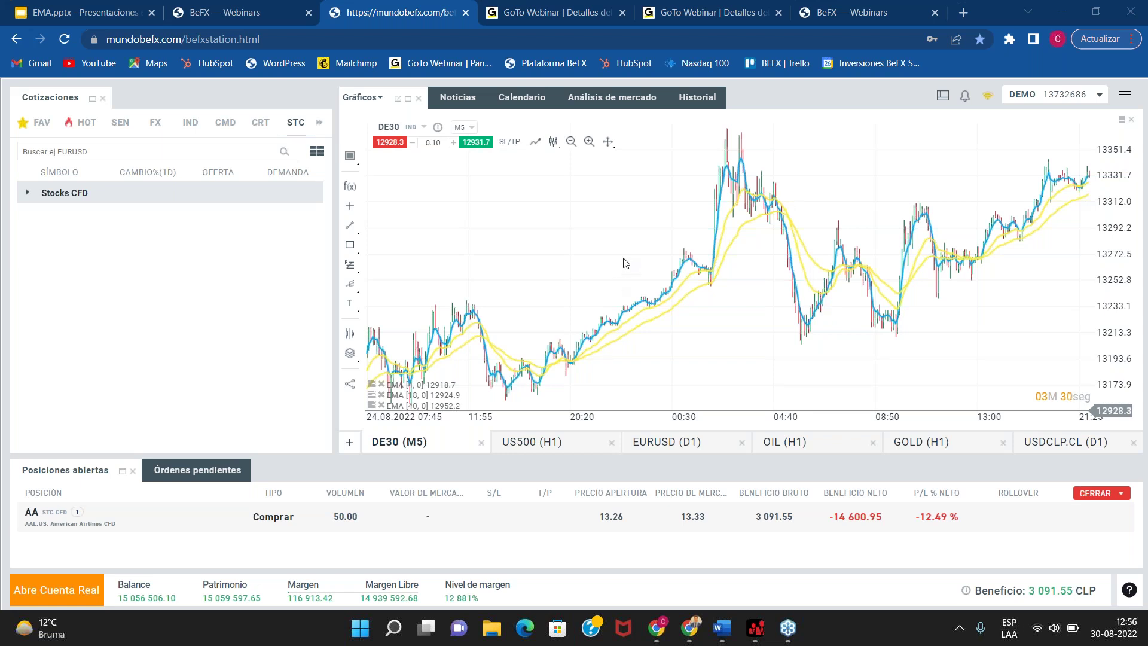
pyautogui.scroll(1, 658, 269)
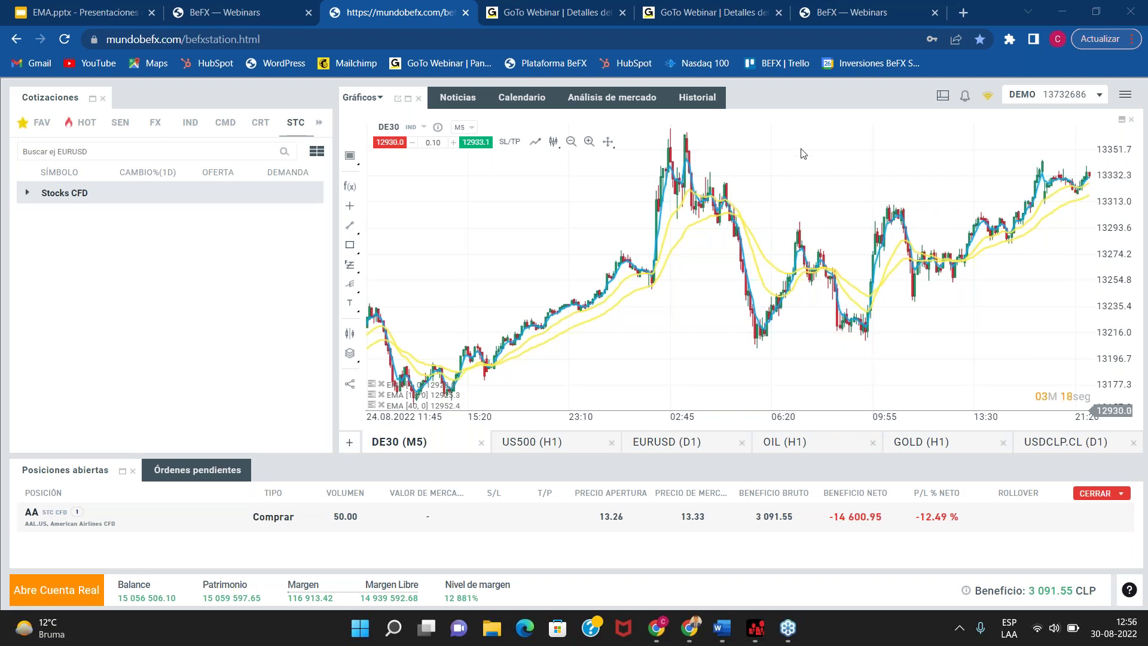
# Step: Go back to the BeFX webinars page and review the 30 and 31 August 2022 sessions
pyautogui.click(847, 15)
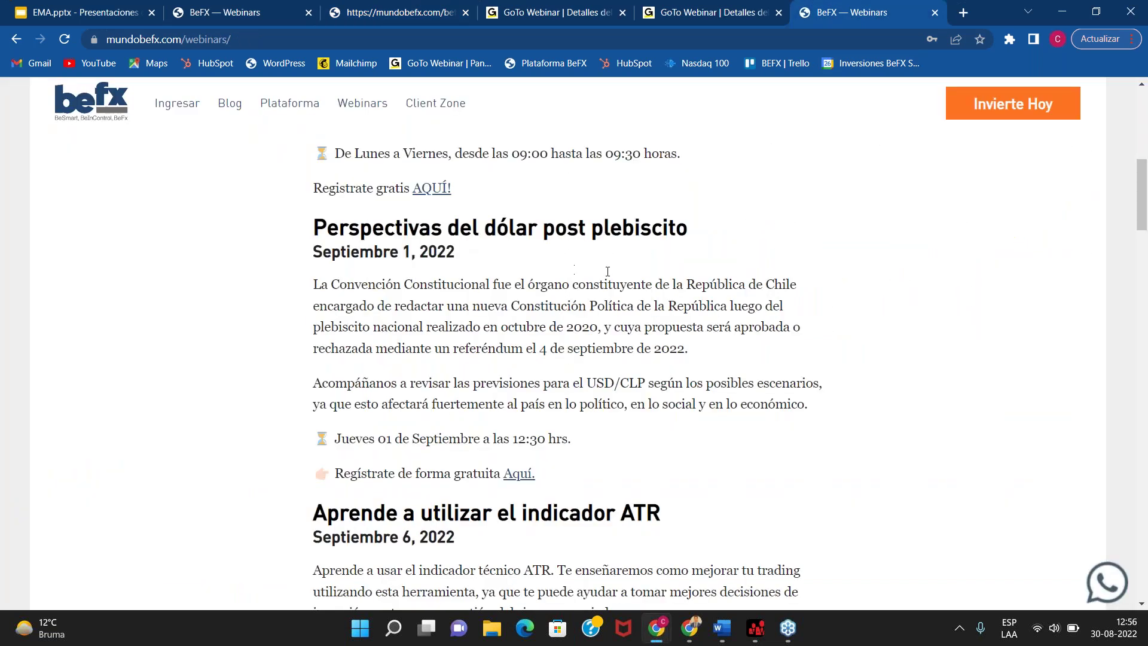
pyautogui.scroll(4, 587, 282)
pyautogui.scroll(3, 715, 379)
pyautogui.scroll(-2, 714, 379)
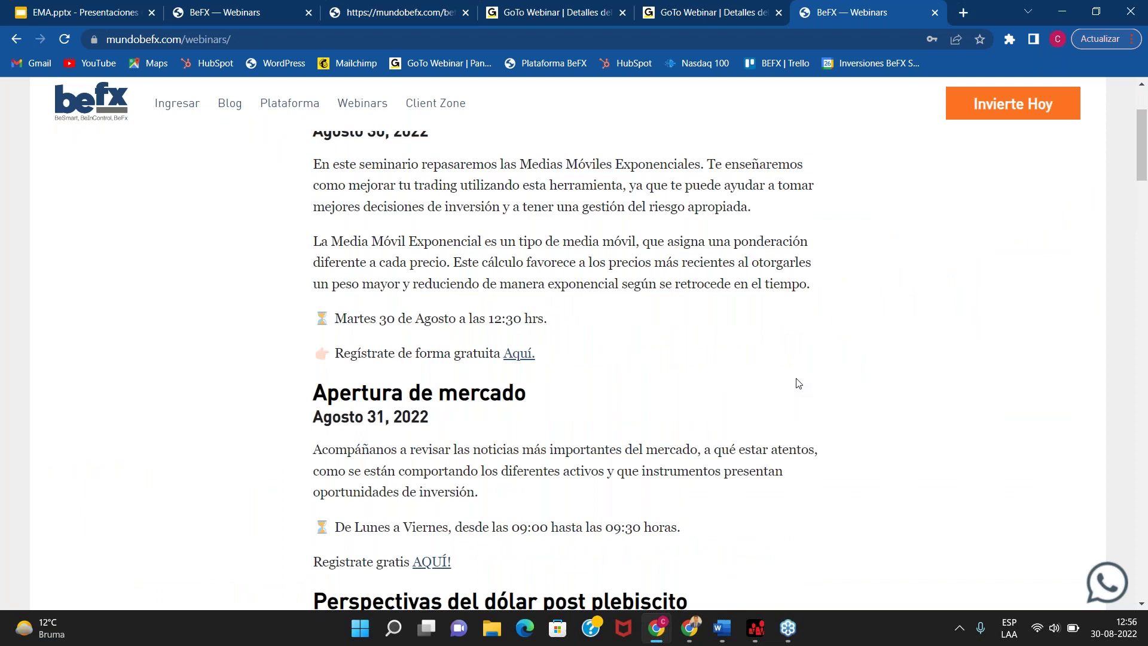